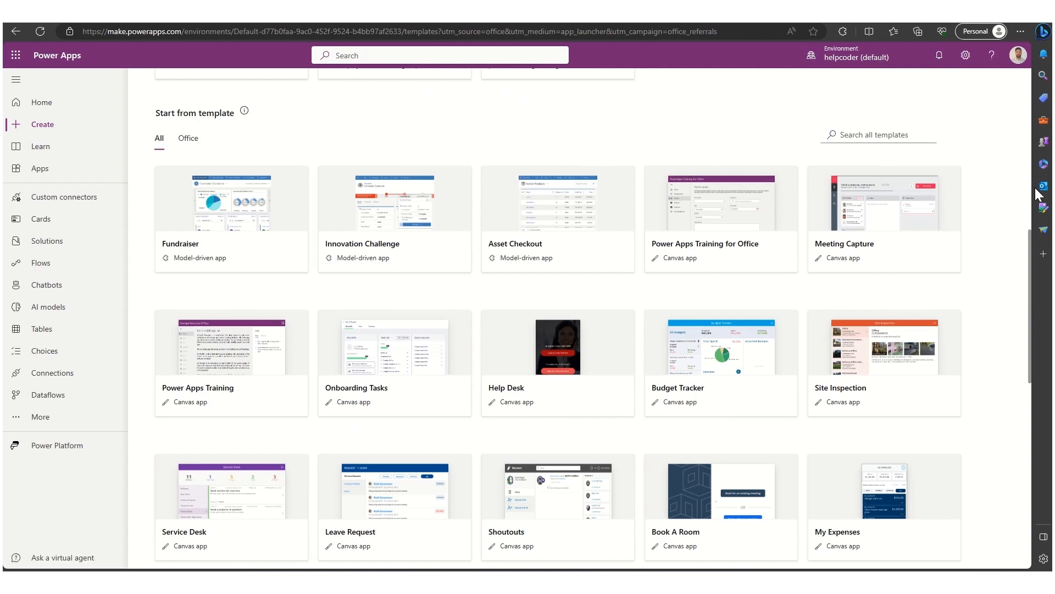
# - Create a tablet canvas app from the Leave Request template found by searching templates for leave, allowing its Office 365 permissions
pyautogui.click(890, 137)
pyautogui.write('leave')
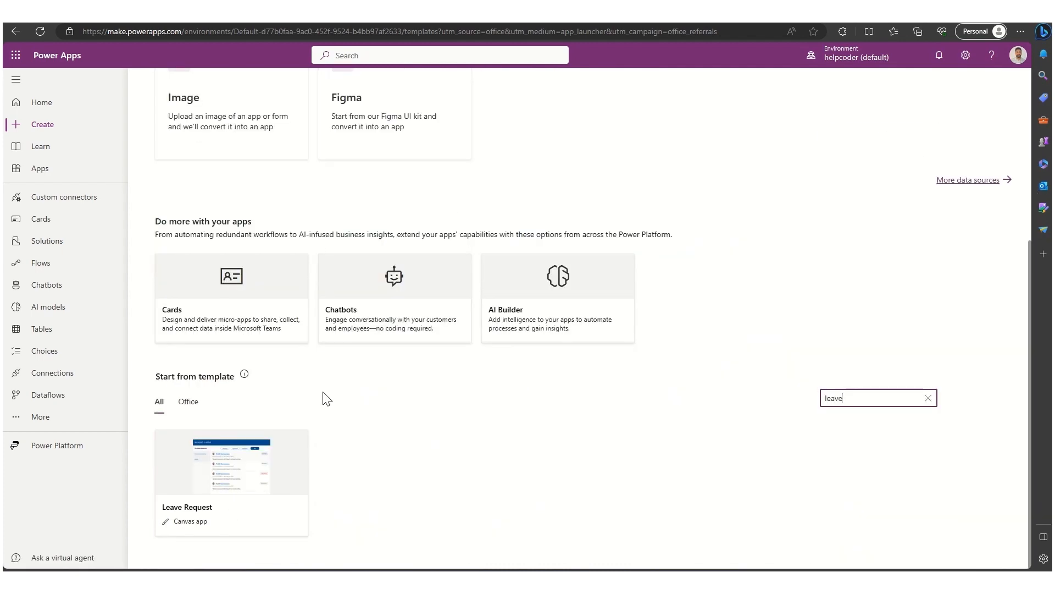
pyautogui.click(252, 473)
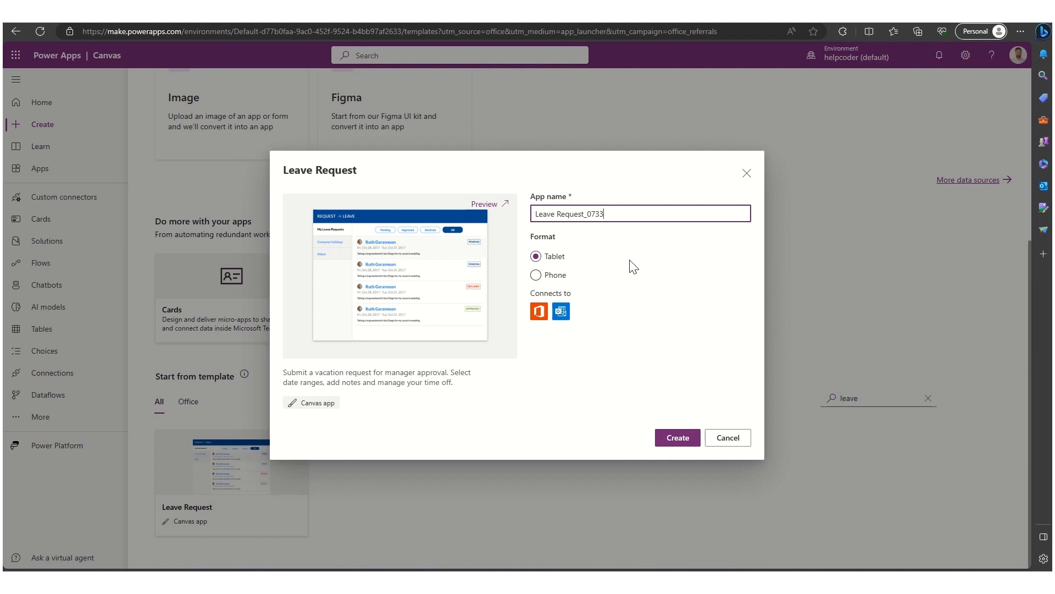
pyautogui.click(677, 437)
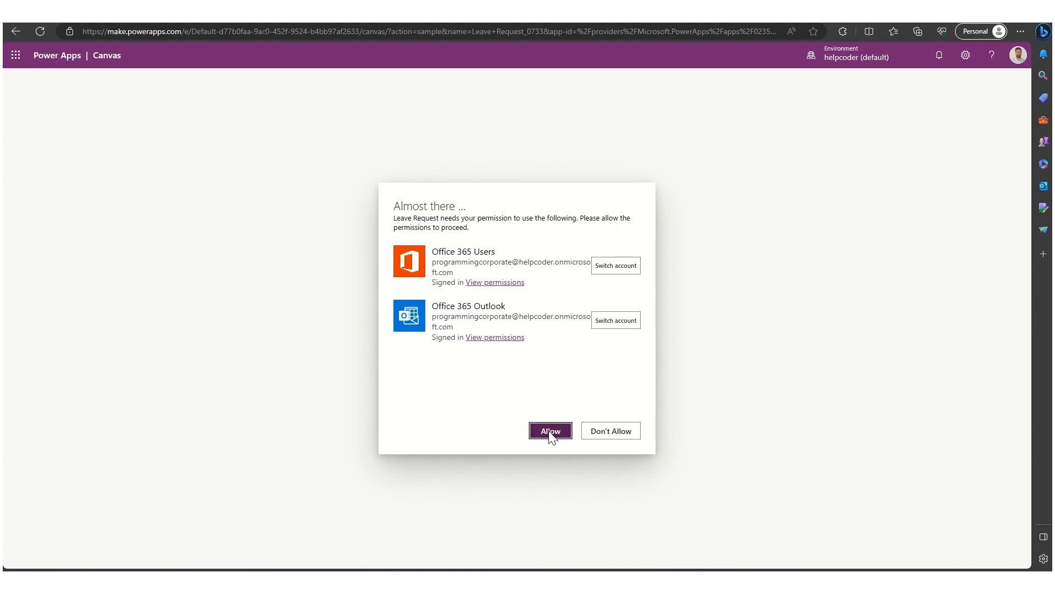
pyautogui.click(550, 433)
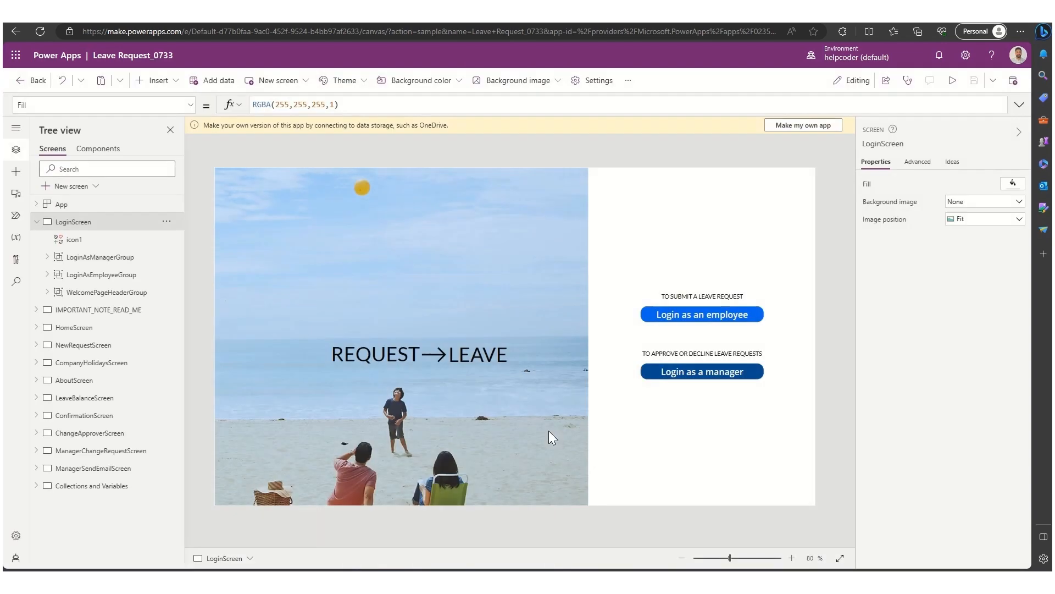
# - Browse through each screen of the app in the tree view, returning to the login screen
pyautogui.click(36, 221)
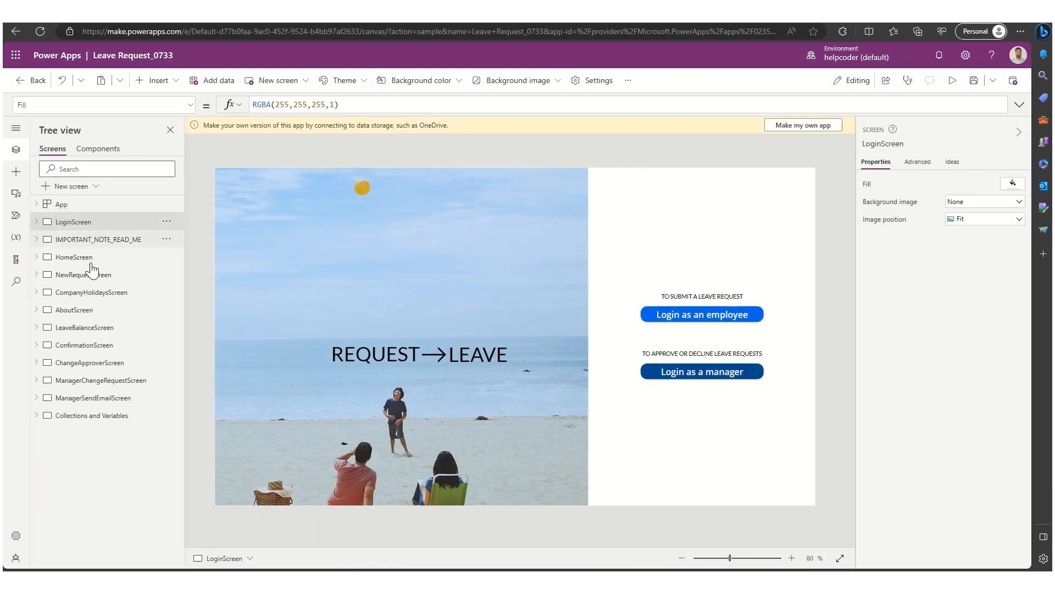
pyautogui.click(103, 242)
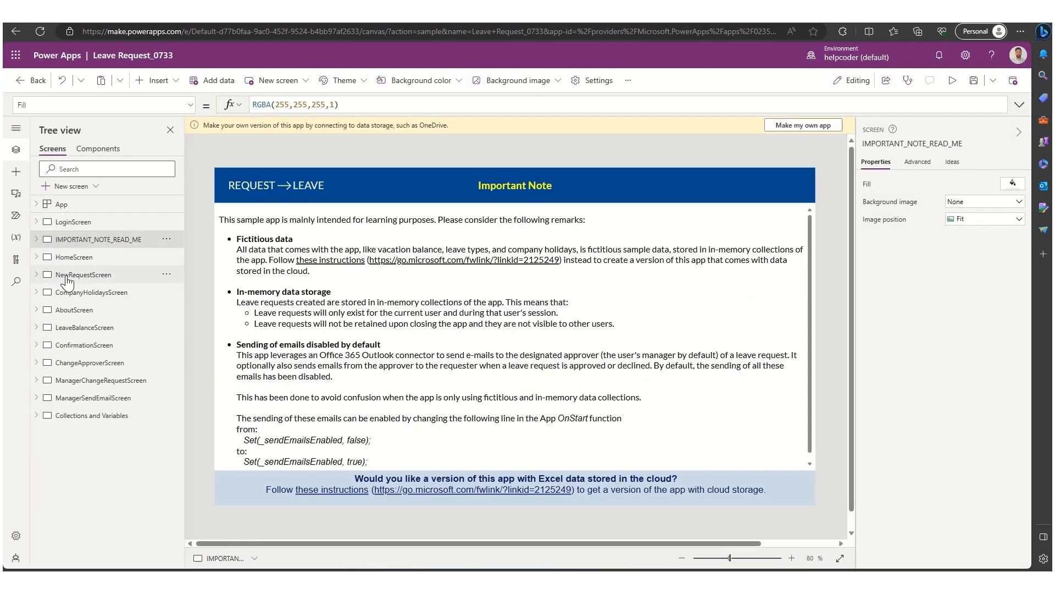
pyautogui.click(83, 262)
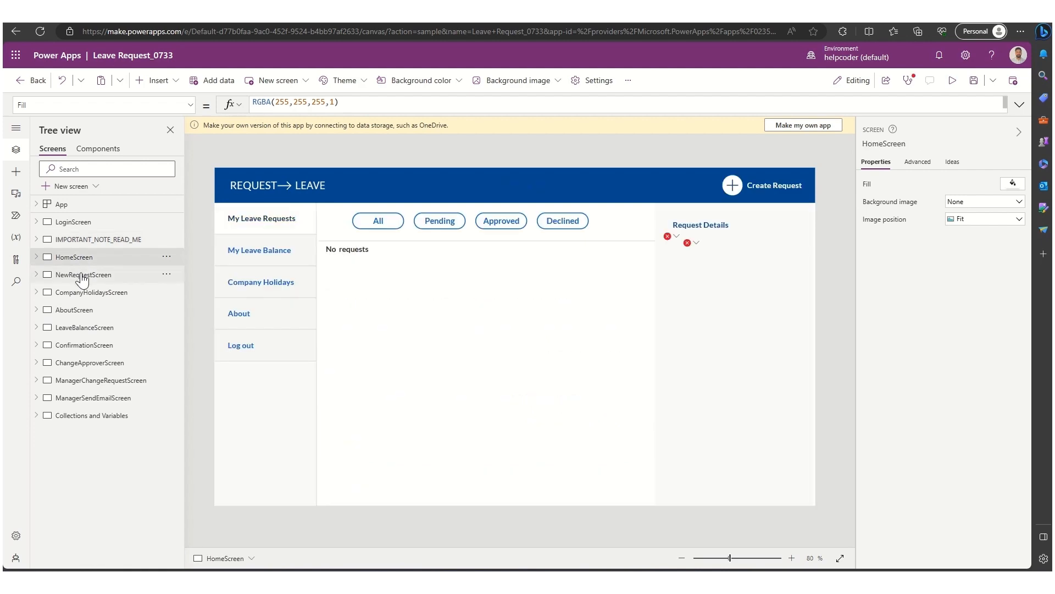
pyautogui.click(83, 278)
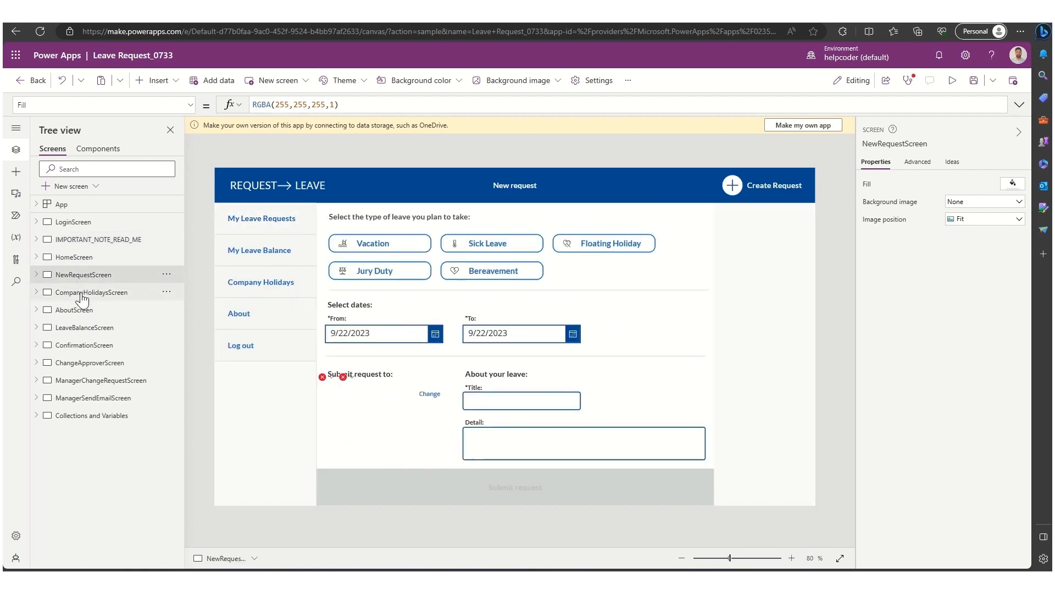
pyautogui.click(79, 293)
pyautogui.click(77, 311)
pyautogui.click(79, 328)
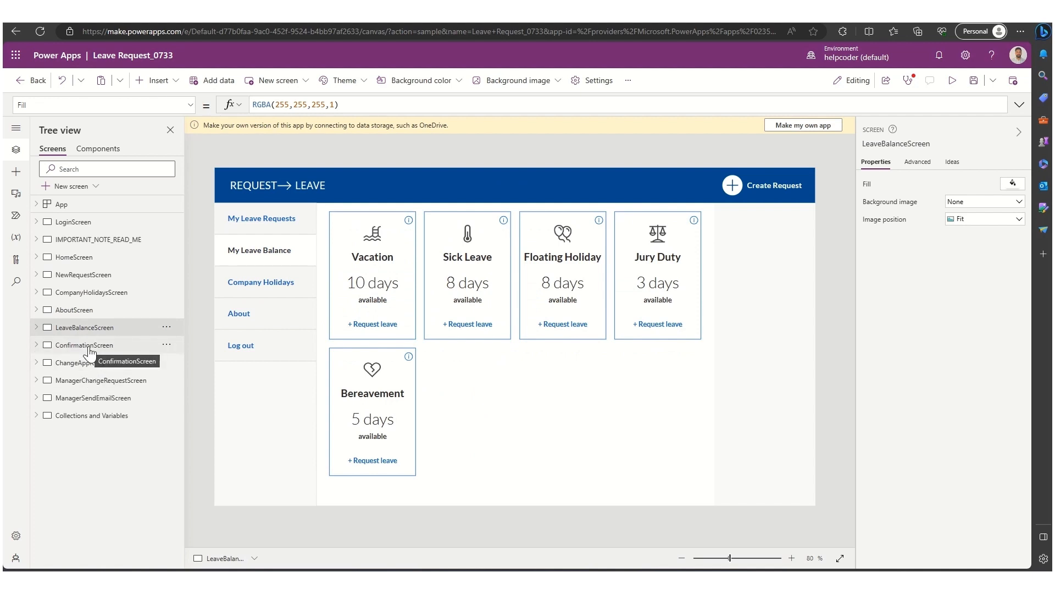
pyautogui.click(85, 345)
pyautogui.click(88, 365)
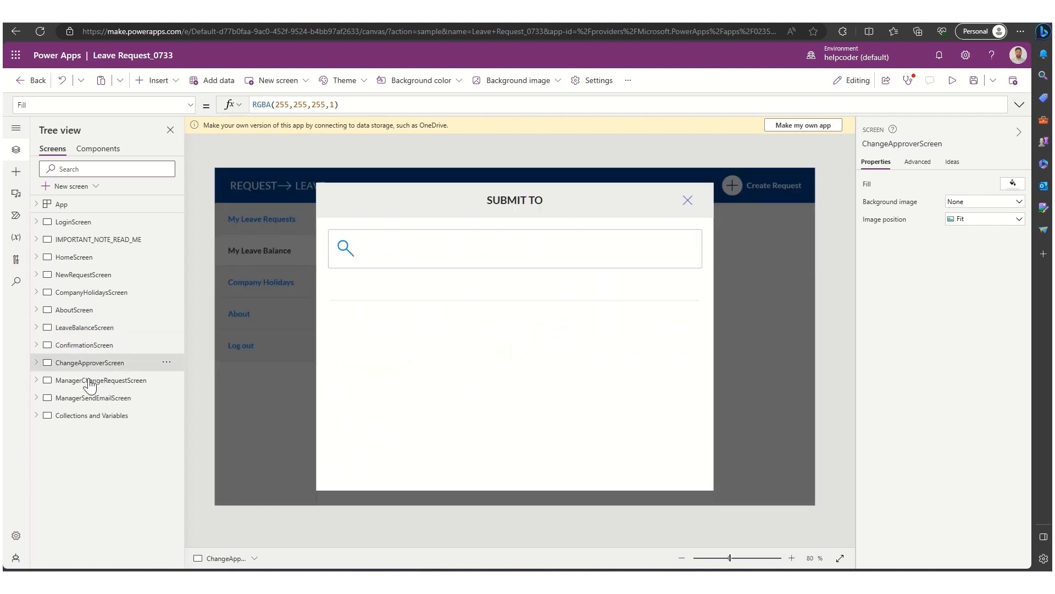
pyautogui.click(90, 382)
pyautogui.click(89, 398)
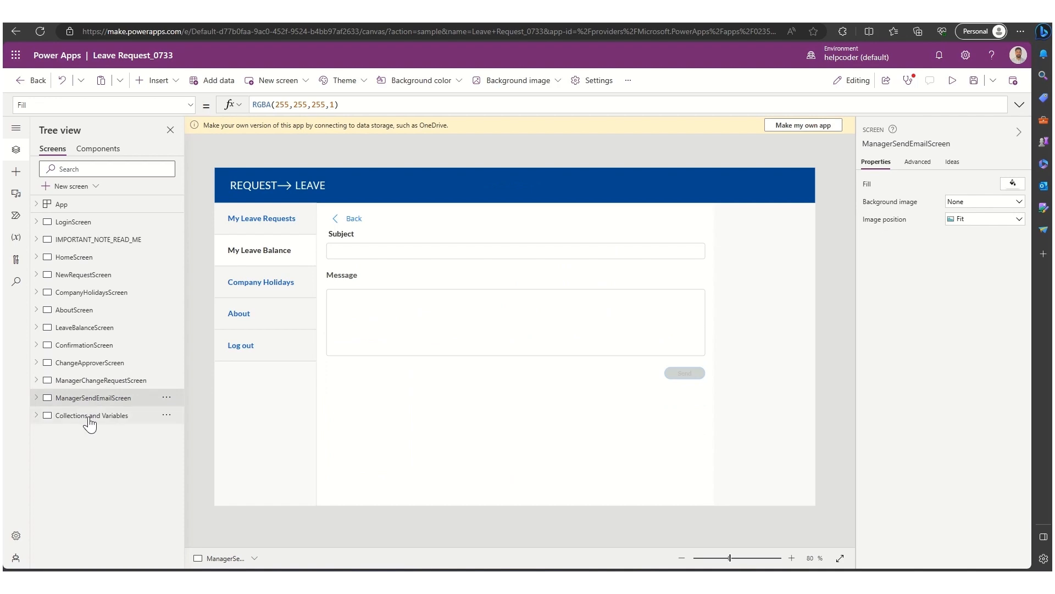
pyautogui.click(88, 416)
pyautogui.click(83, 223)
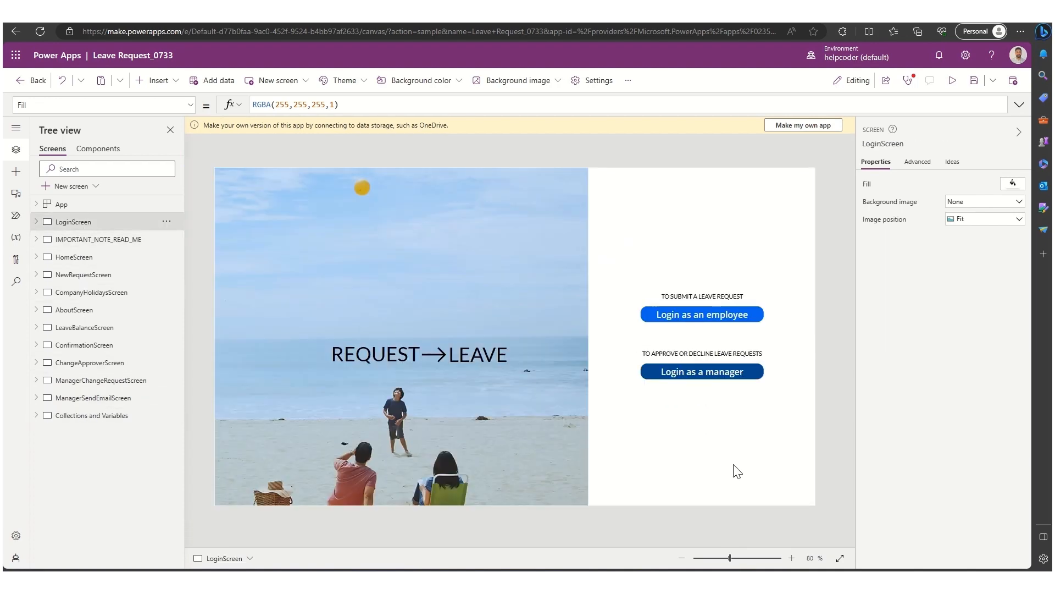
# - Inspect the employee login button's properties and advanced settings
pyautogui.click(708, 315)
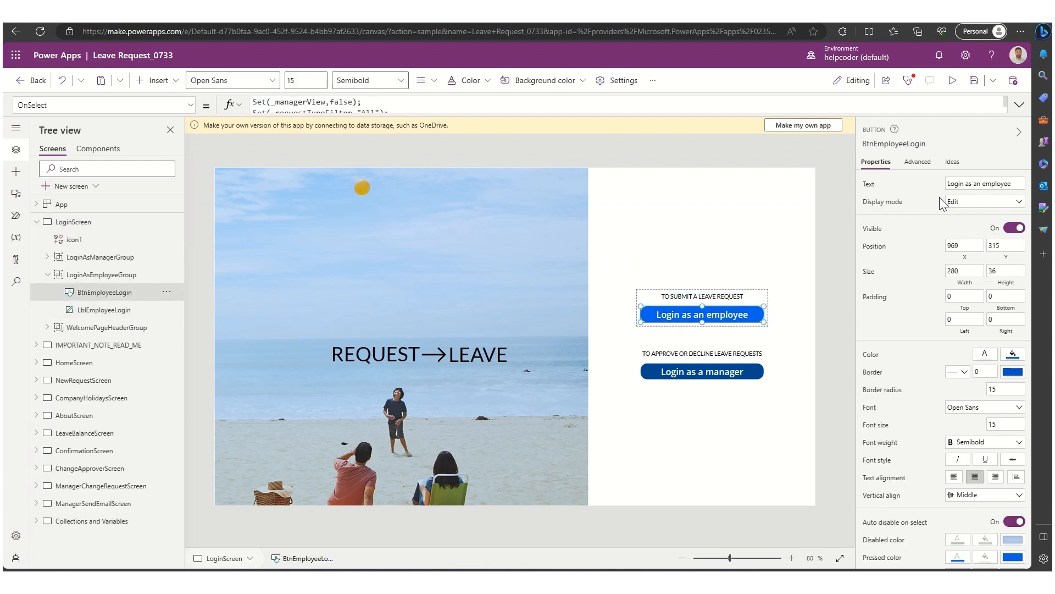
pyautogui.scroll(-1, 939, 197)
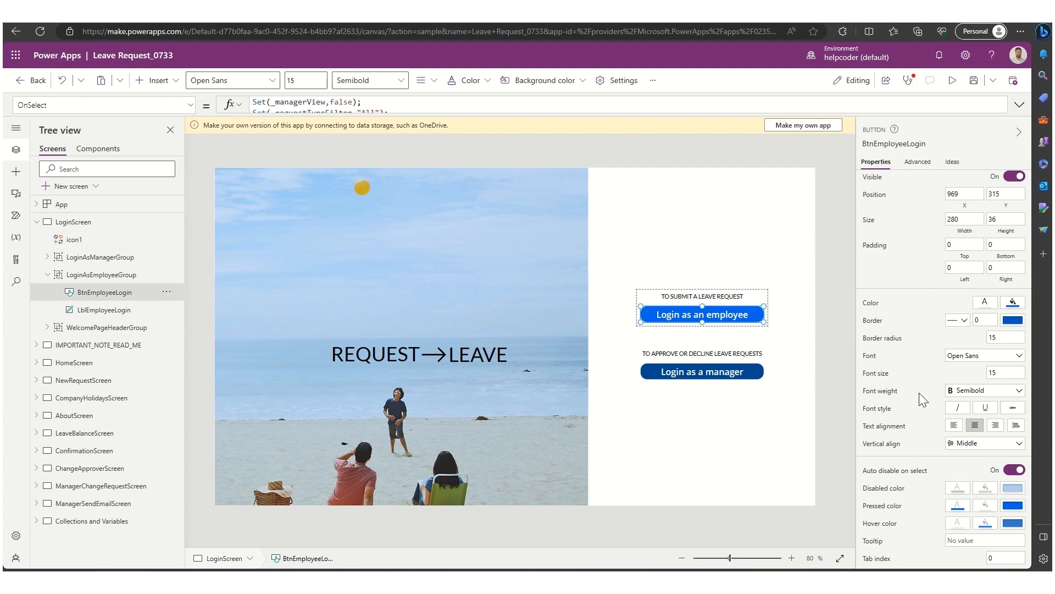
pyautogui.click(917, 162)
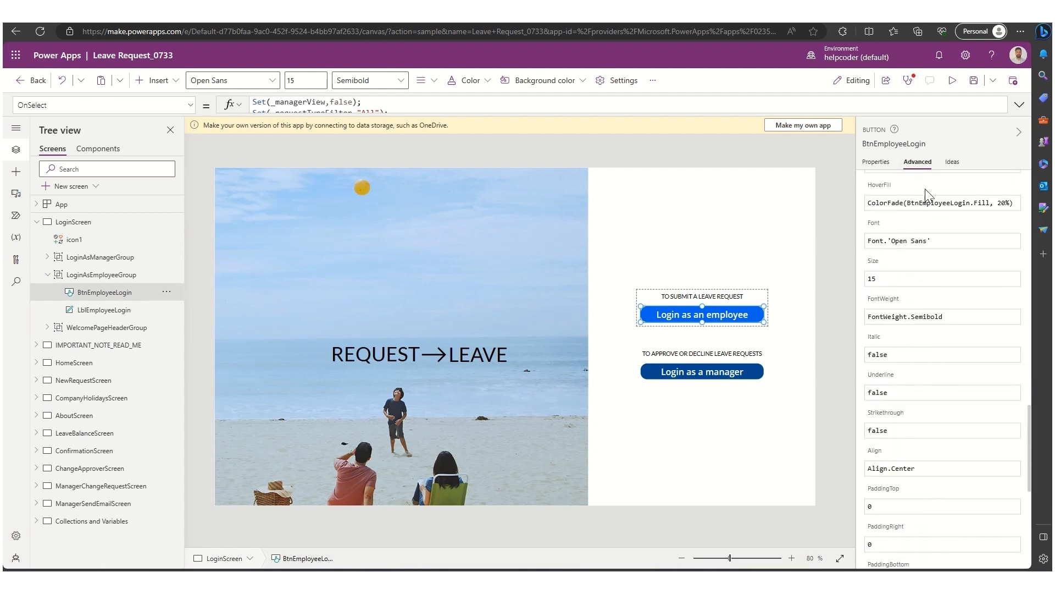
pyautogui.click(873, 165)
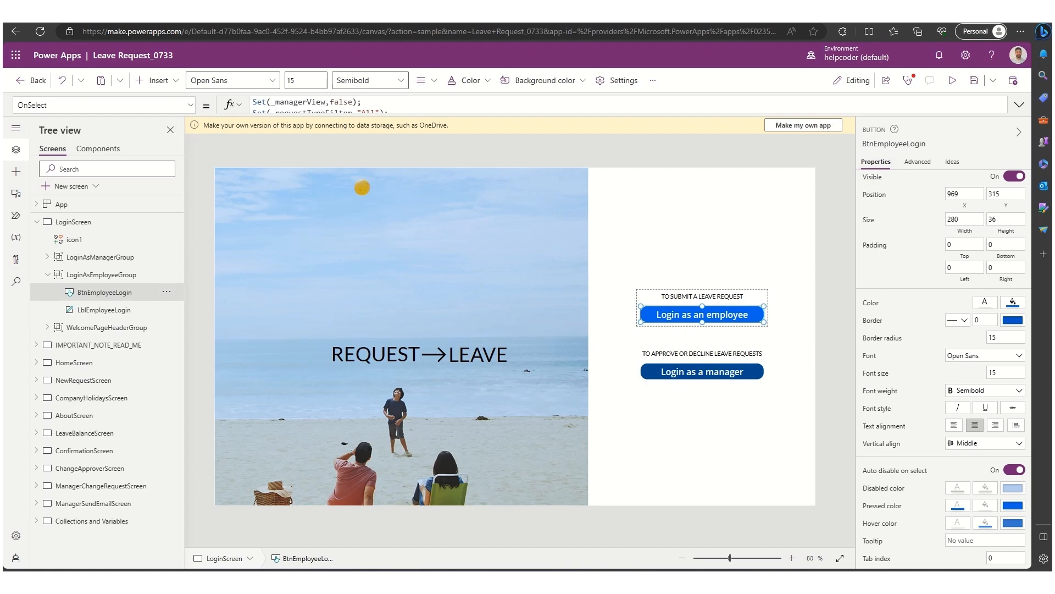
# - Save the app to the cloud as Leave Request_0733
pyautogui.click(886, 80)
pyautogui.click(571, 354)
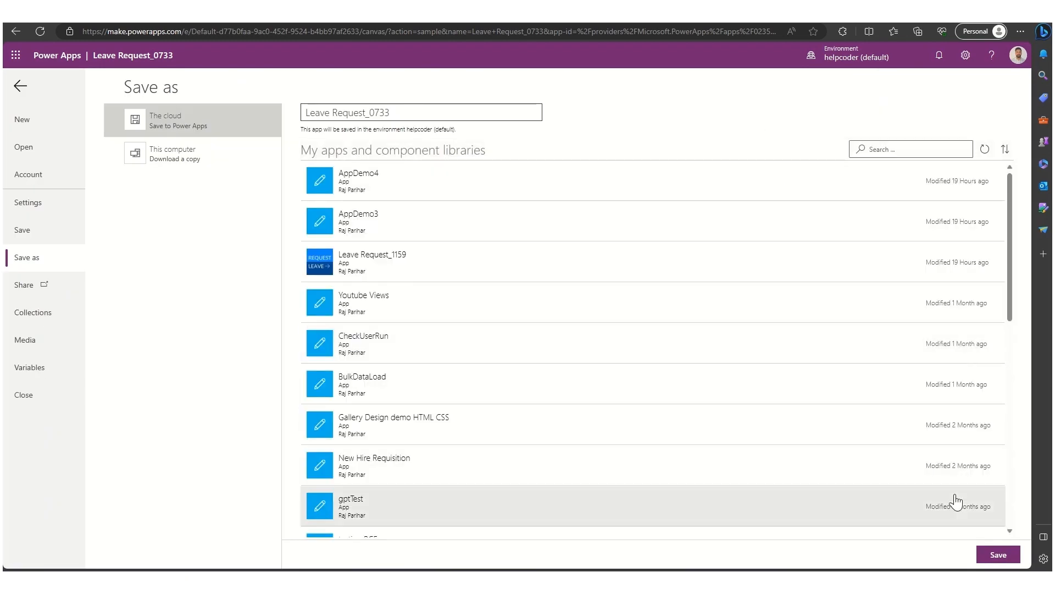
pyautogui.click(999, 554)
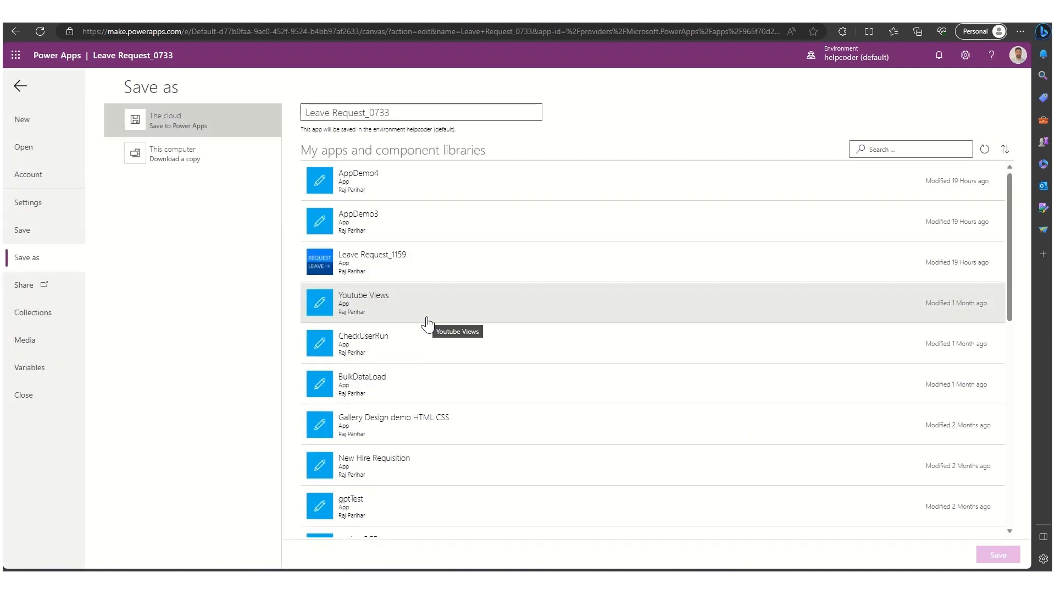
# - Open sharing for the app and add Everyone in helpcoder and a colleague as users
pyautogui.click(157, 199)
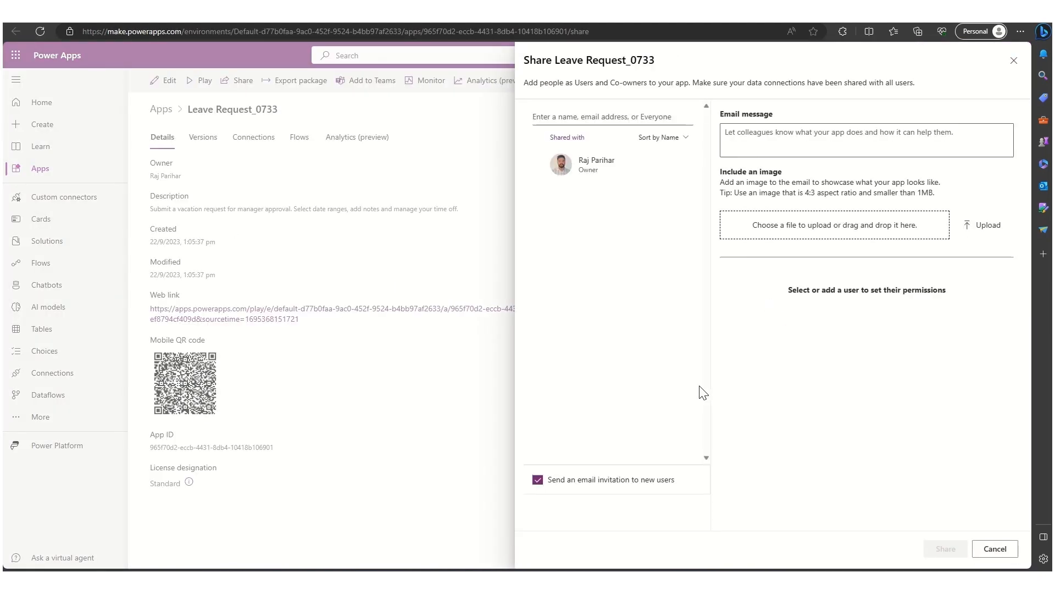
pyautogui.click(584, 118)
pyautogui.write('everyone')
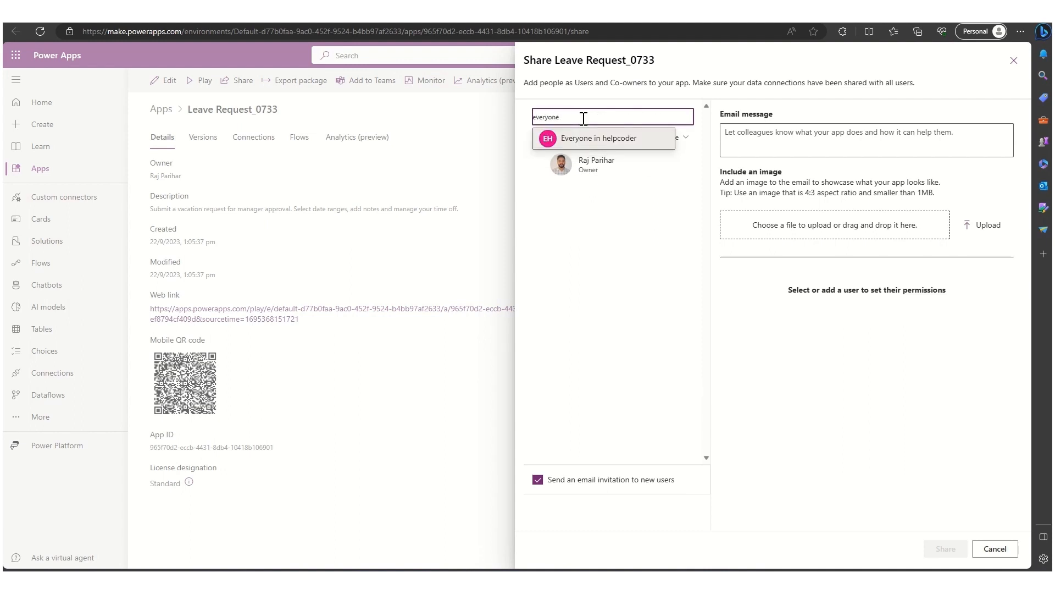
pyautogui.click(586, 136)
pyautogui.write('mike')
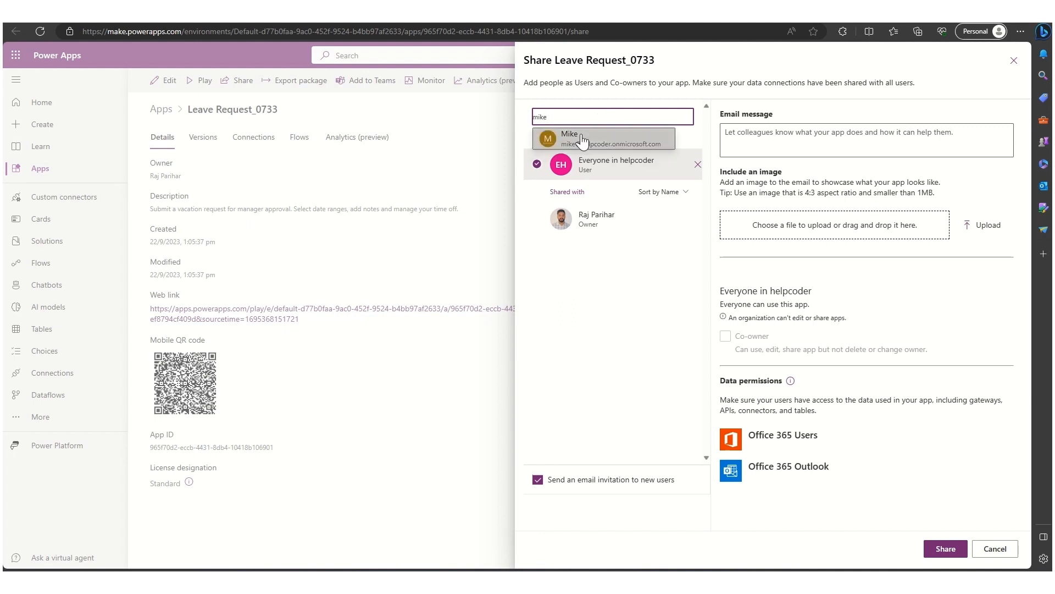
pyautogui.click(582, 142)
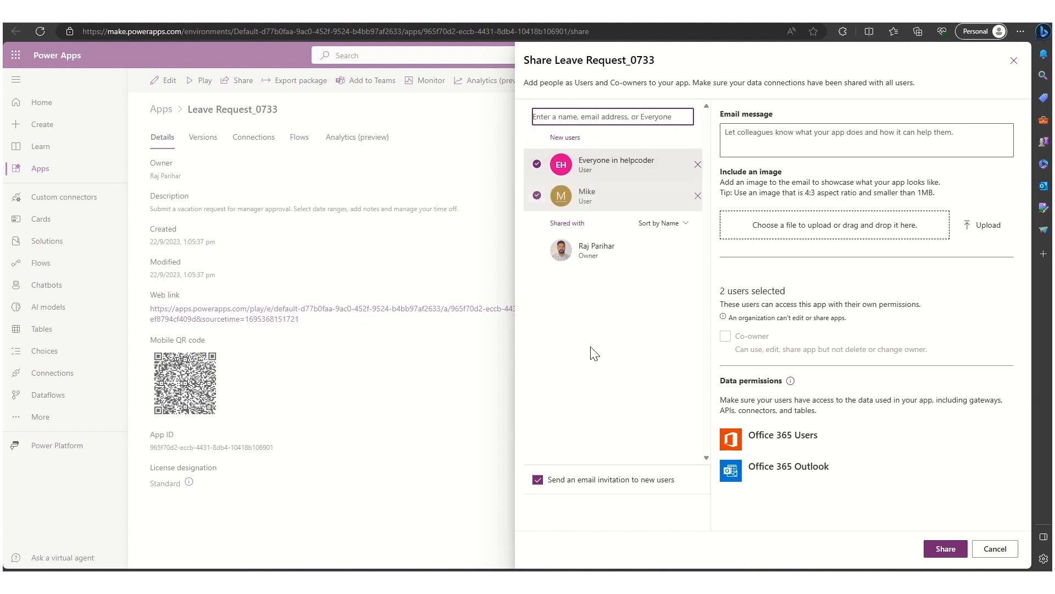
# - Share the app with the email invitation to new users enabled, then close the share panel
pyautogui.click(566, 487)
pyautogui.click(566, 486)
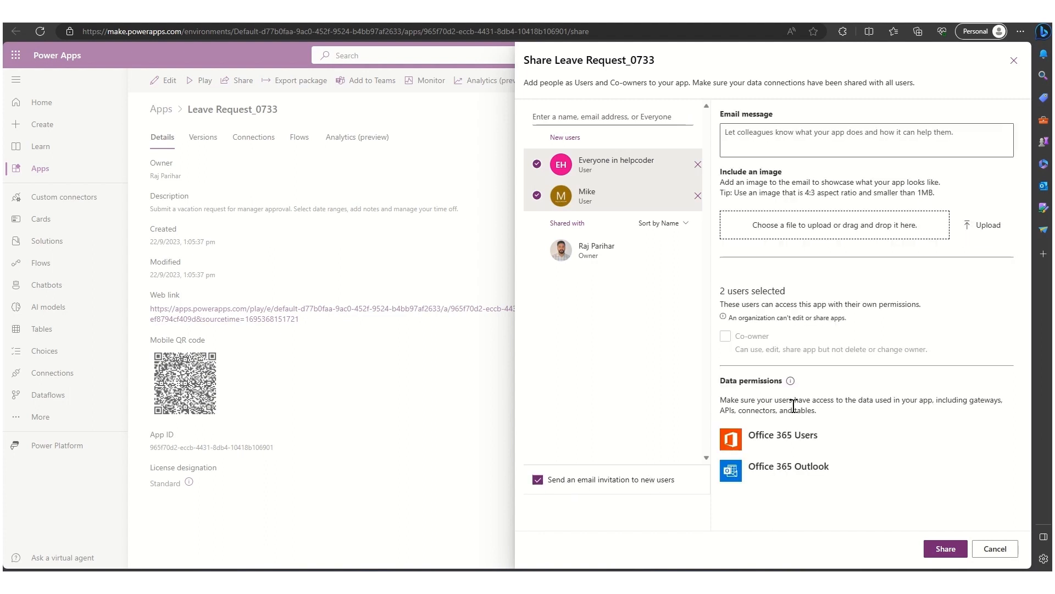
pyautogui.click(945, 549)
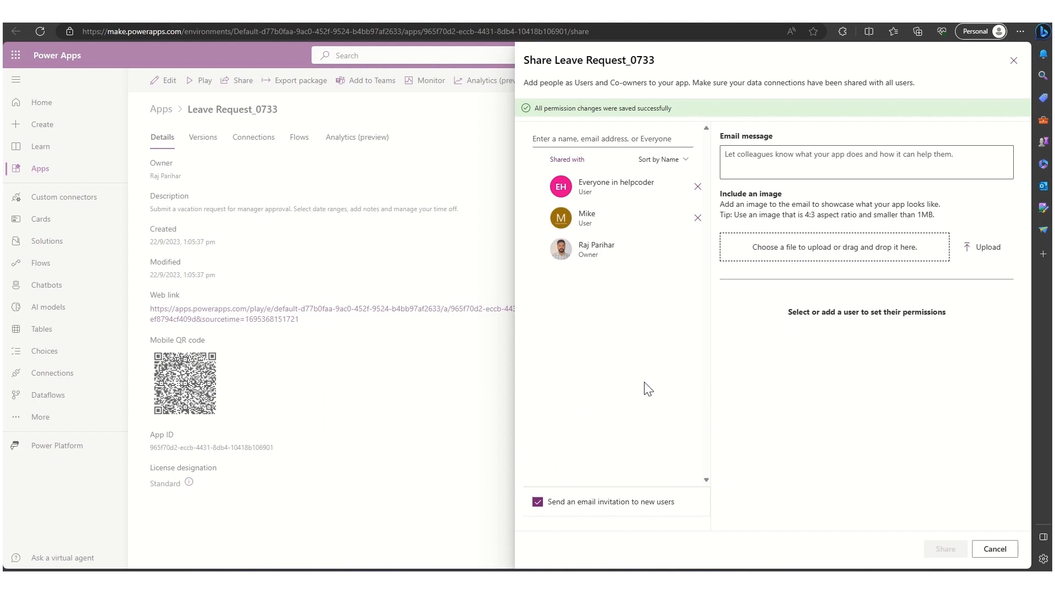
pyautogui.click(1014, 61)
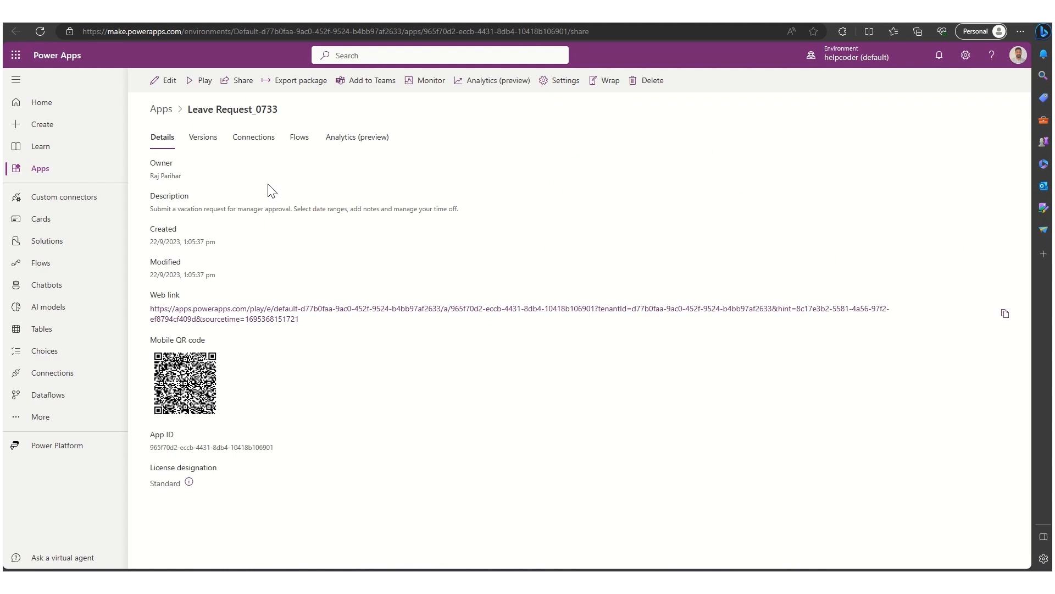
# - Leave the app studio for the Power Apps home and open the Create page
pyautogui.click(258, 317)
pyautogui.click(52, 111)
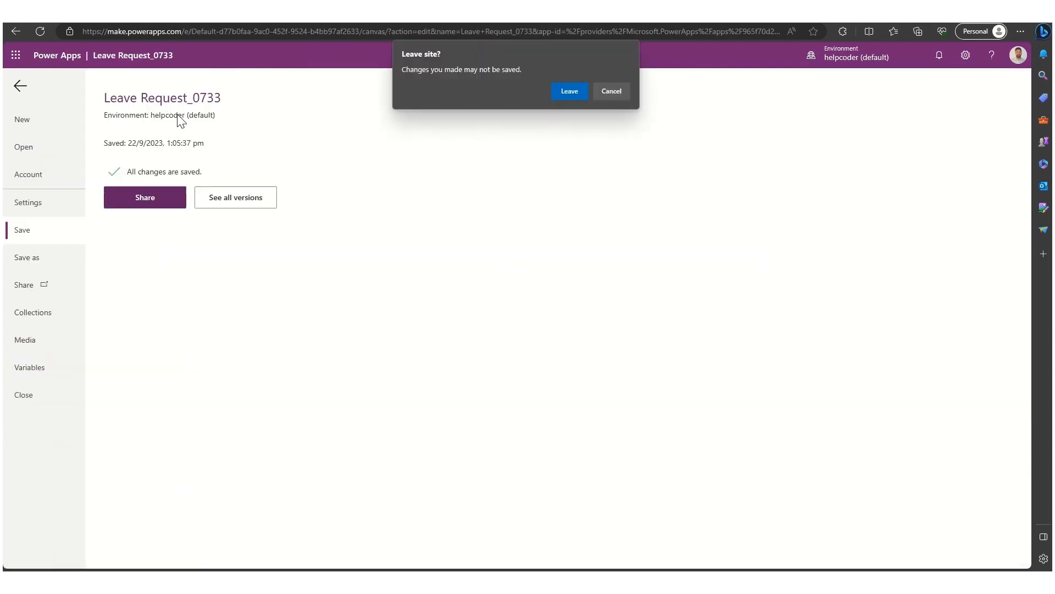
pyautogui.click(566, 92)
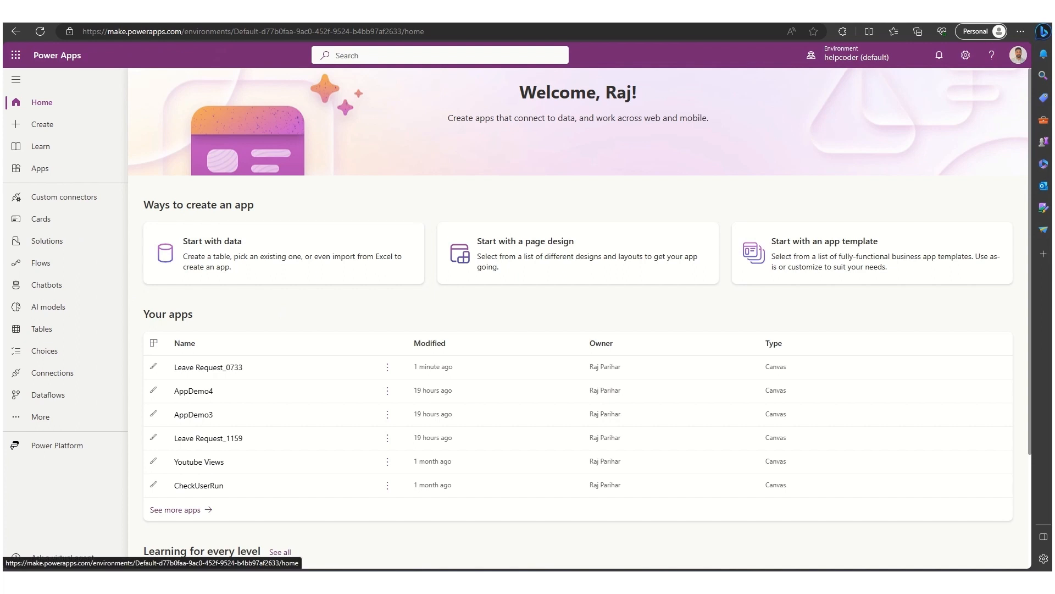
pyautogui.click(39, 130)
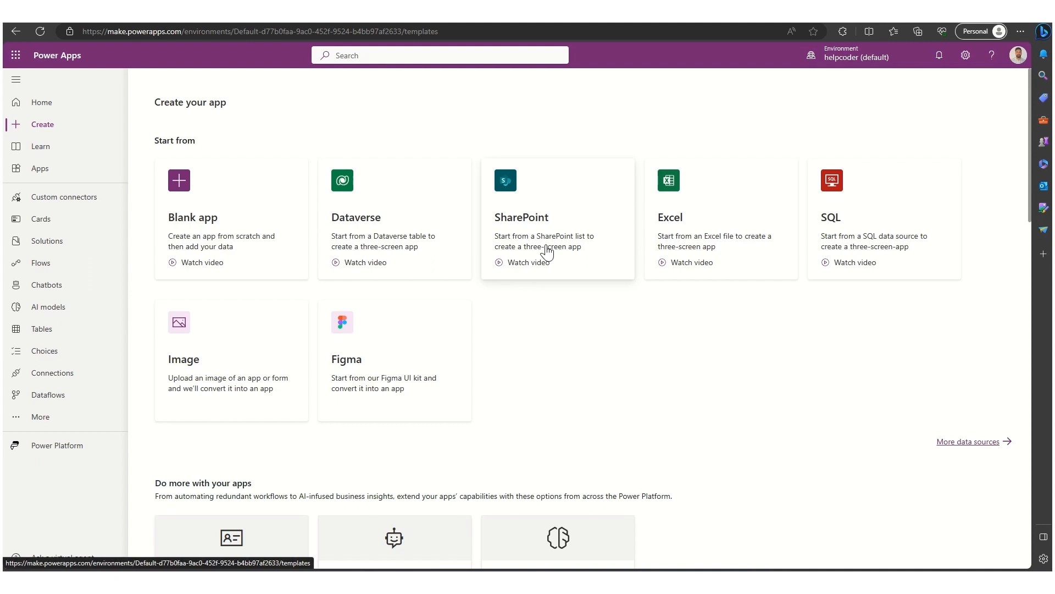
# - Build an app from the Employee Details list on the Learning SharePoint site and view its generated screens
pyautogui.click(547, 252)
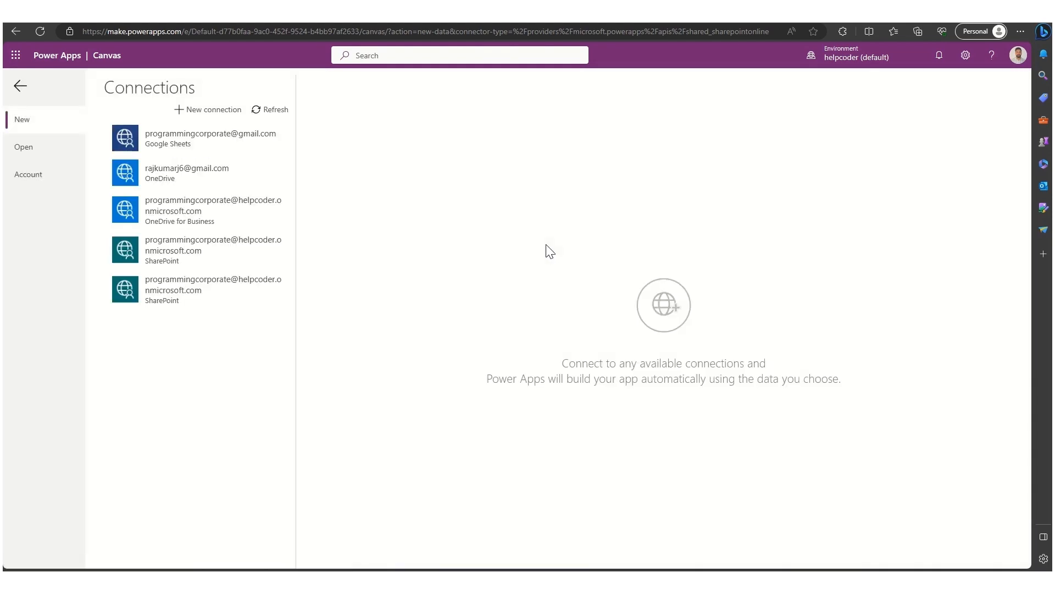
pyautogui.click(233, 242)
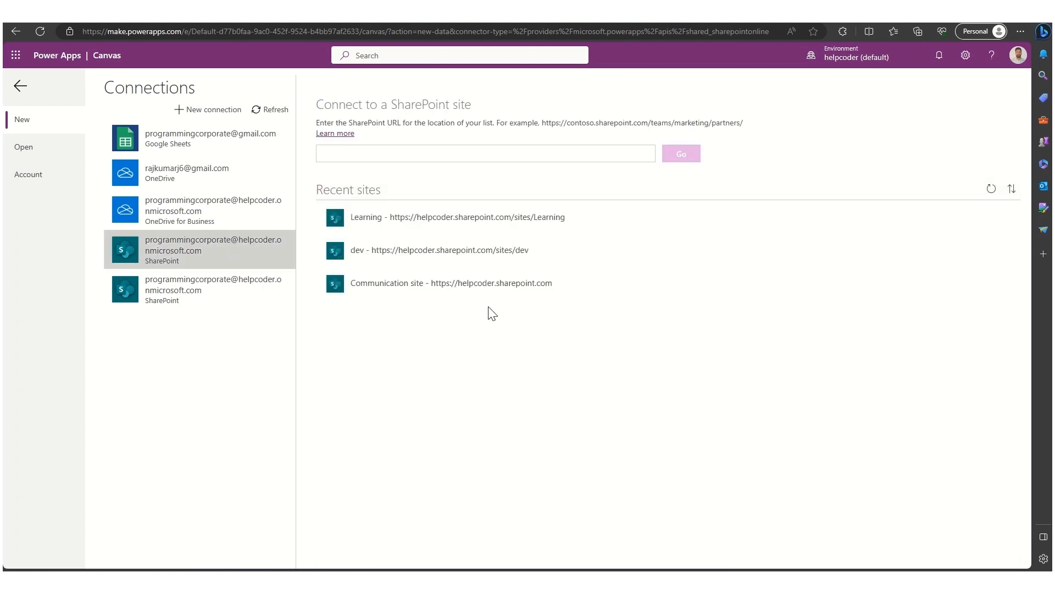
pyautogui.click(482, 222)
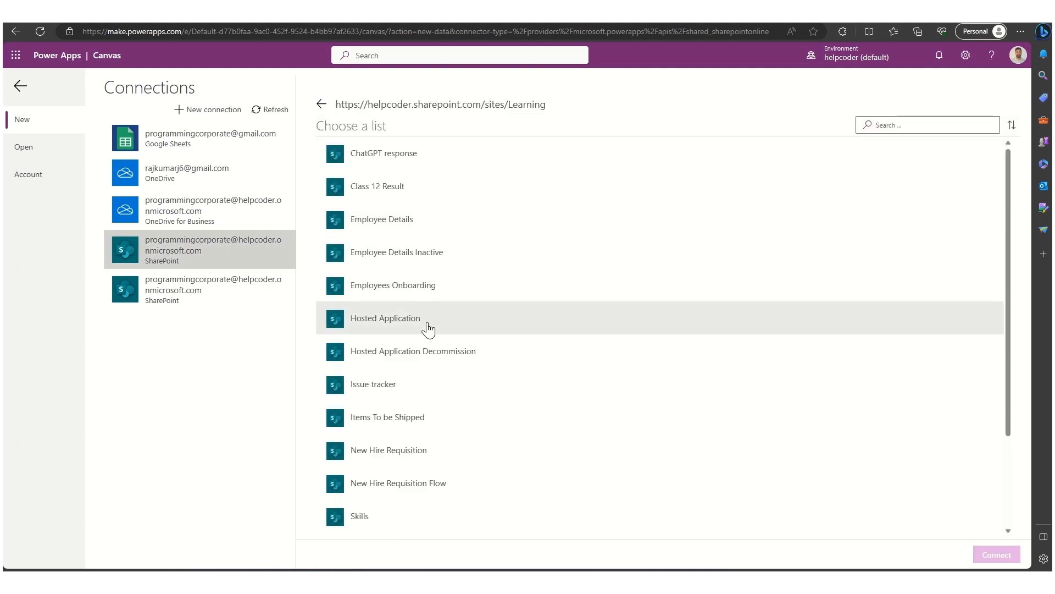
pyautogui.click(420, 220)
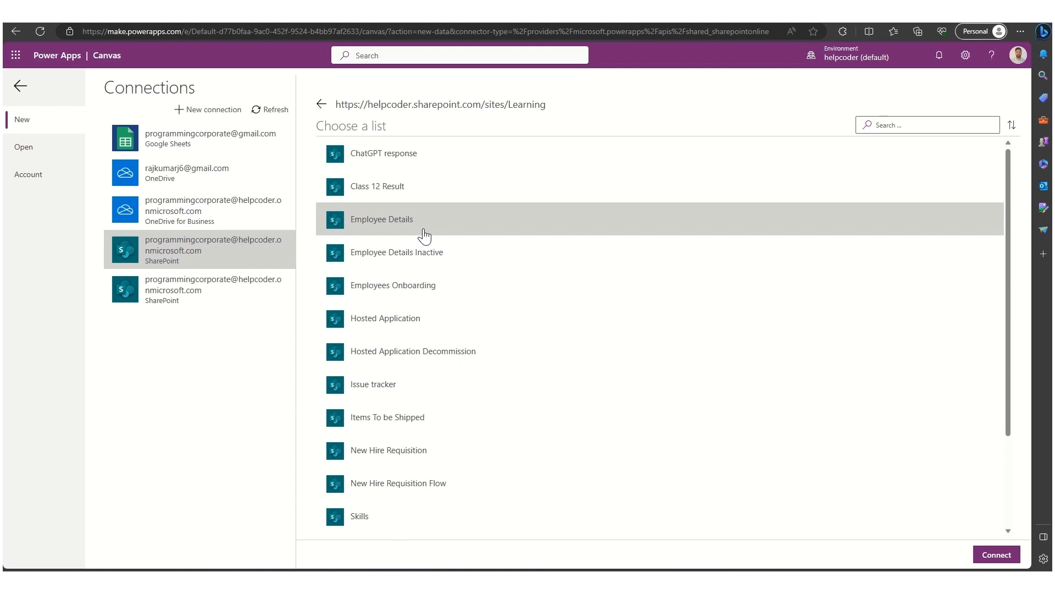
pyautogui.click(993, 554)
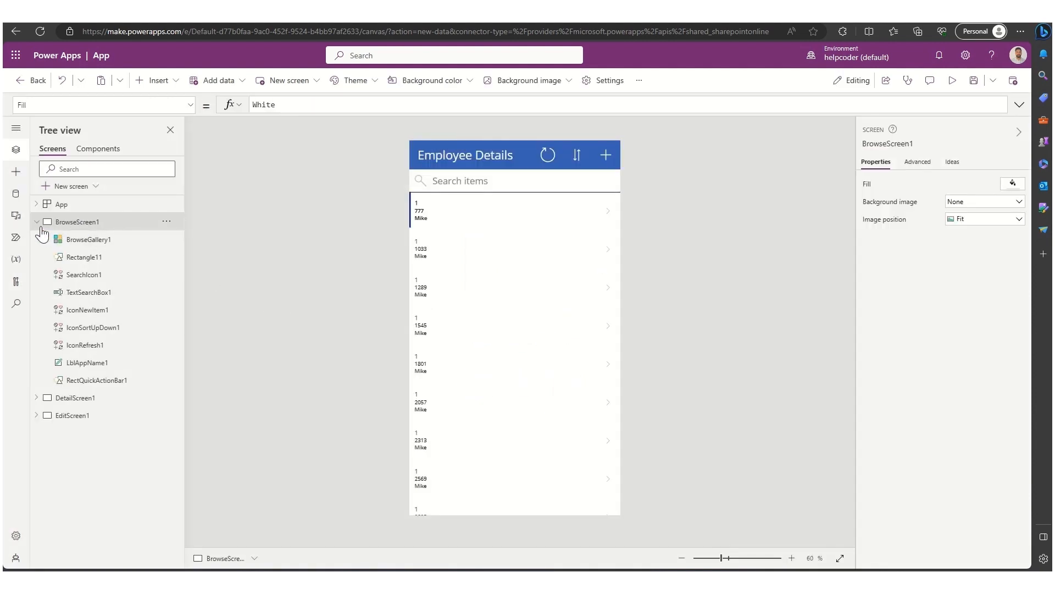
pyautogui.click(37, 222)
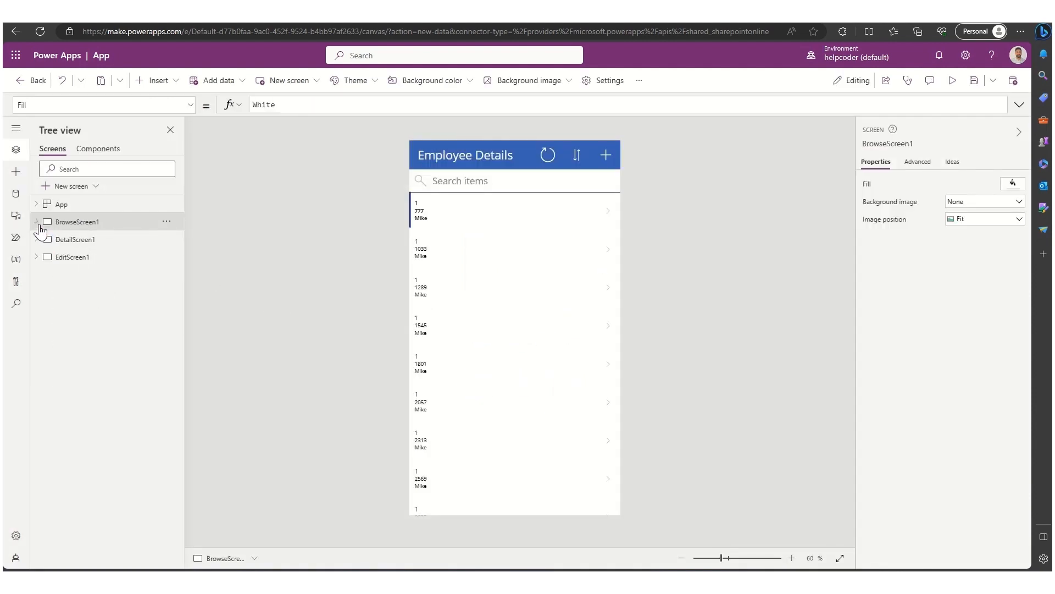
pyautogui.click(71, 240)
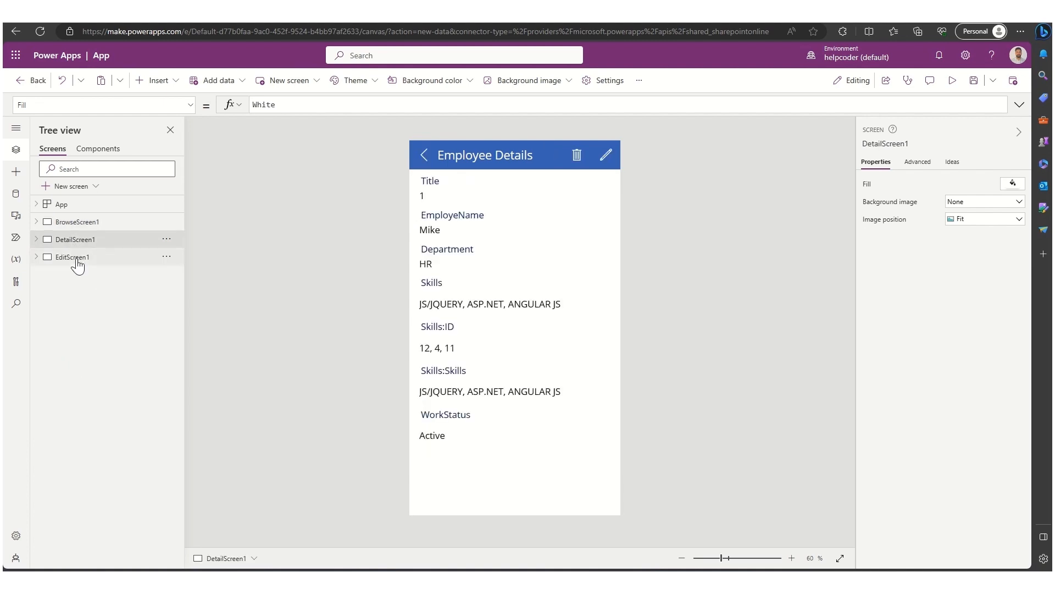
# - Review the generated screens and edit the browse gallery labels to show EMP ID, Item ID and EMP NAME prefixes
pyautogui.click(77, 258)
pyautogui.click(84, 225)
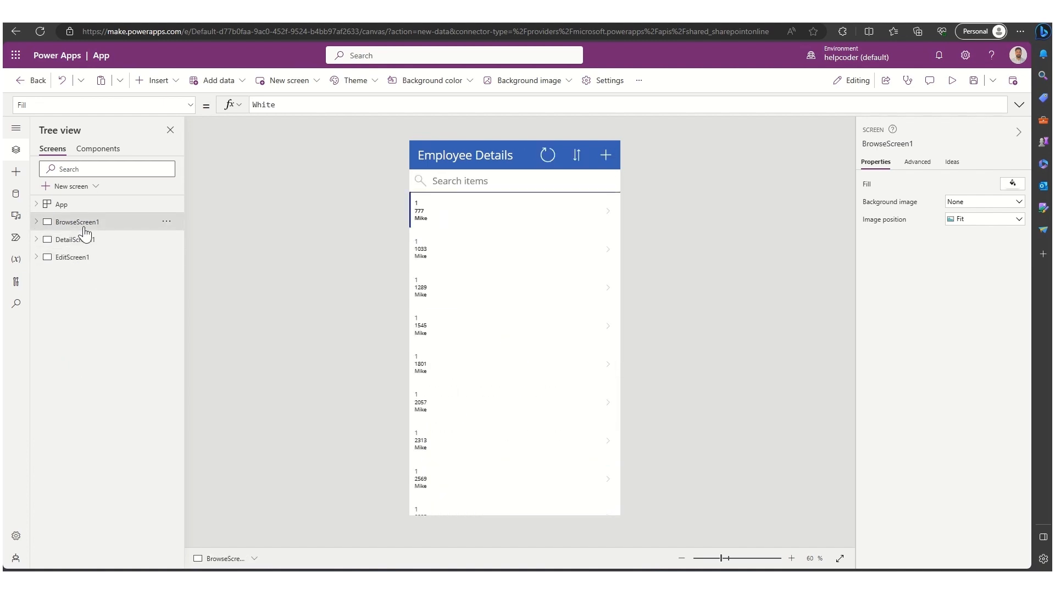
pyautogui.click(431, 201)
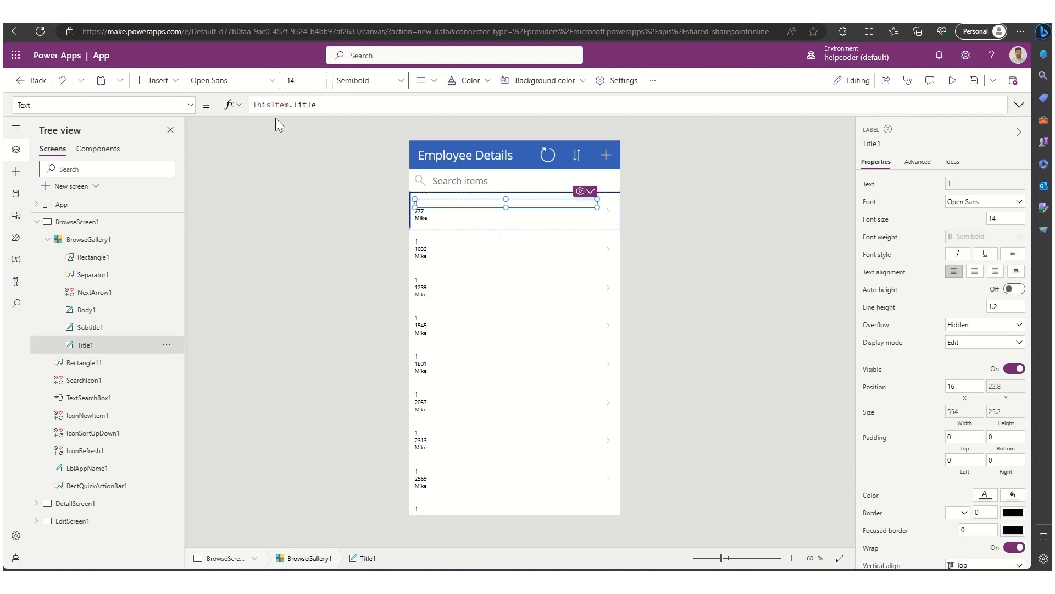
pyautogui.click(259, 105)
pyautogui.write('"E')
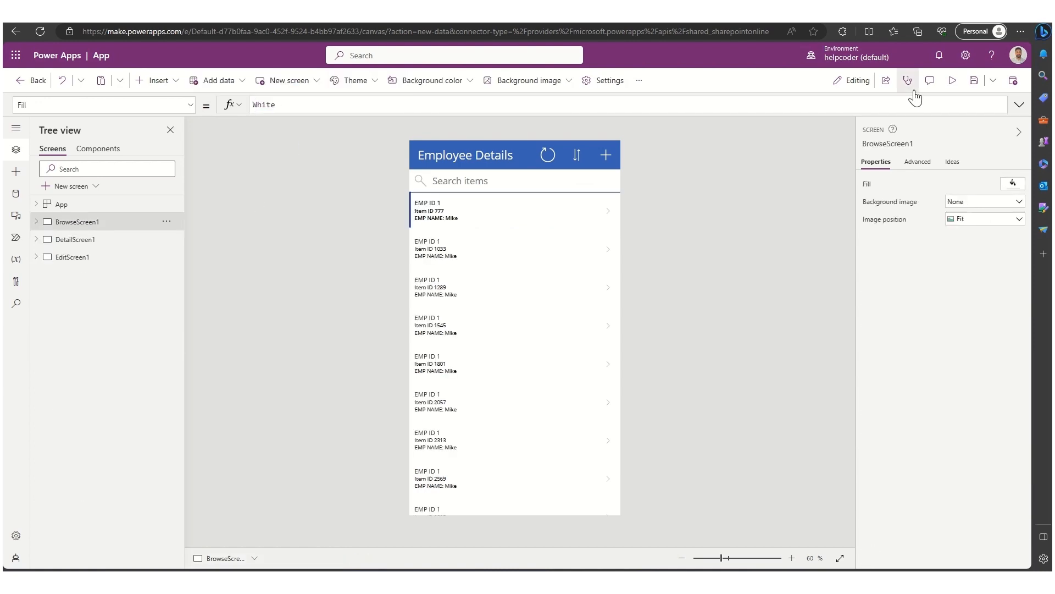
# - Save the app to the cloud to enable sharing, then open its share page and leave the studio
pyautogui.click(886, 81)
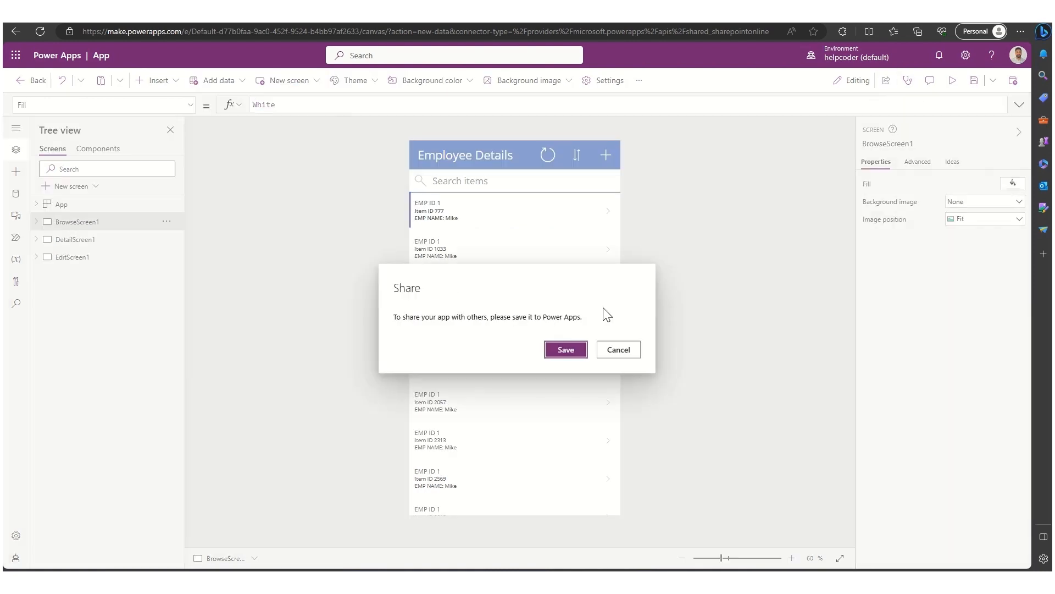
pyautogui.click(566, 349)
pyautogui.click(988, 553)
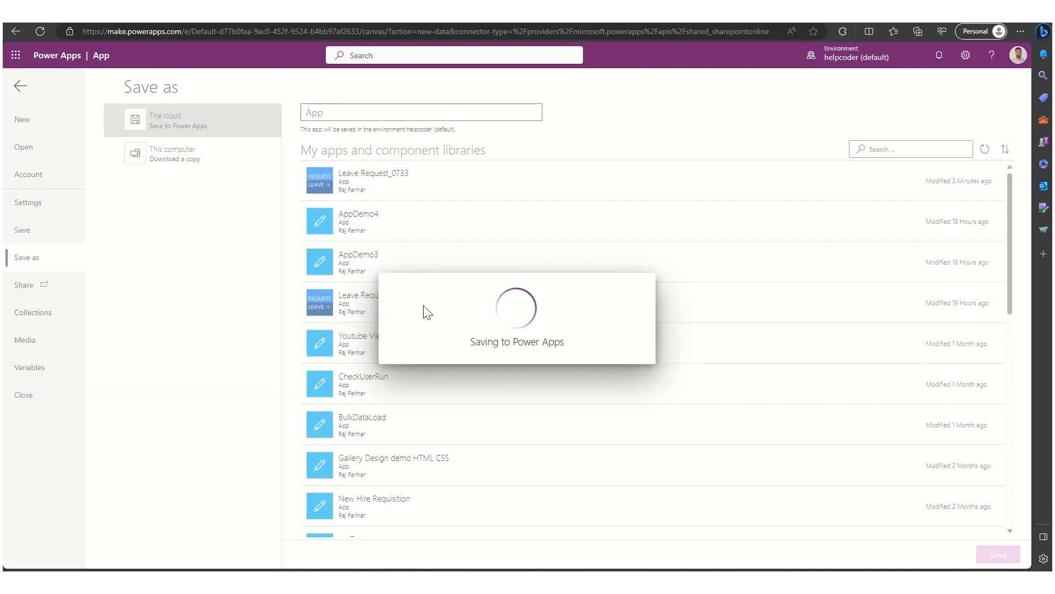
pyautogui.click(157, 196)
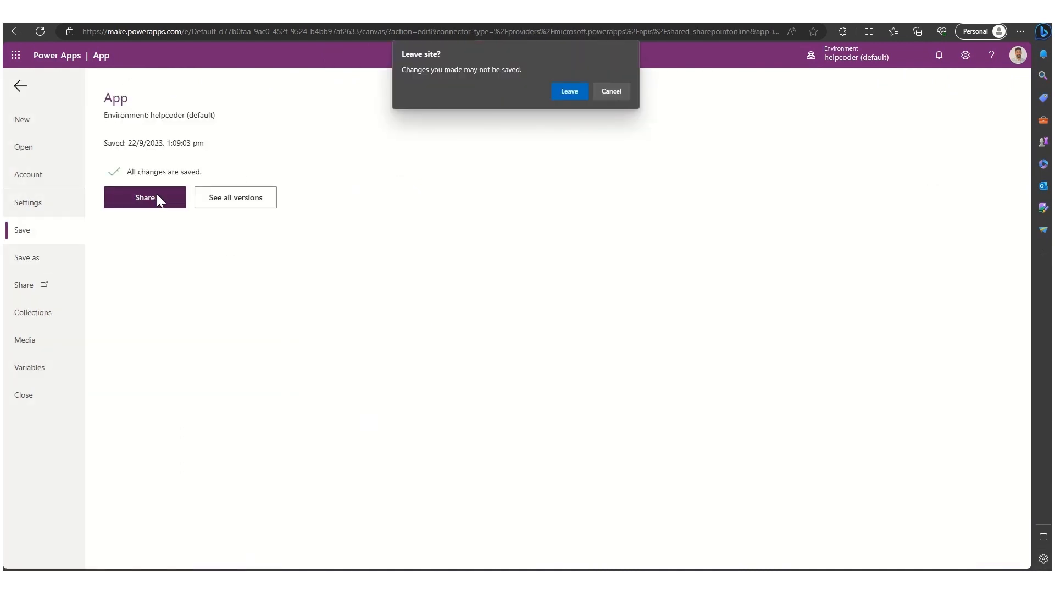
pyautogui.click(564, 91)
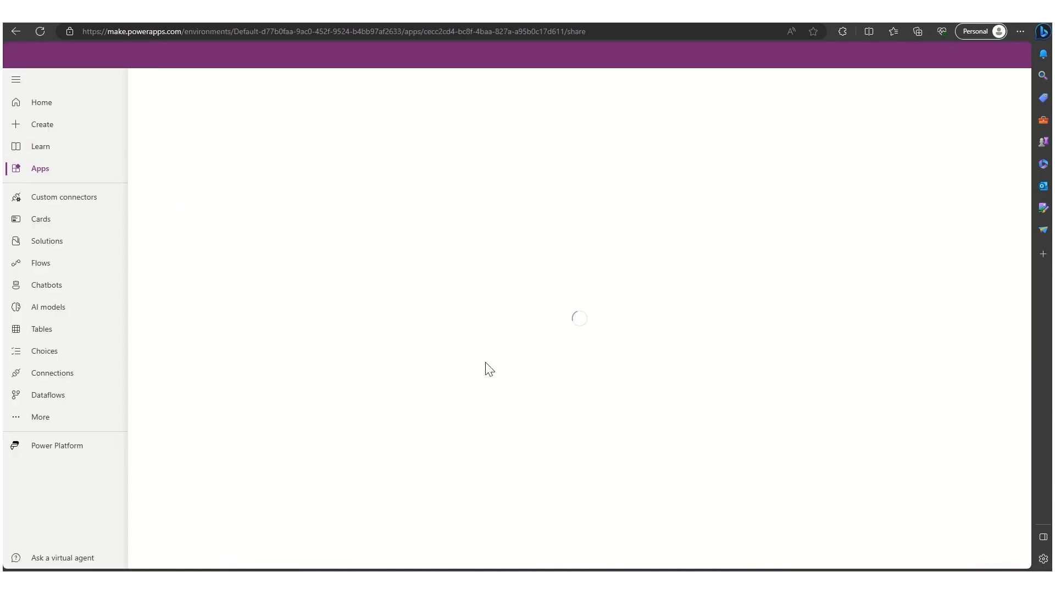
# - Share the app with a colleague and Everyone in helpcoder, then close the share panel
pyautogui.write('rinku')
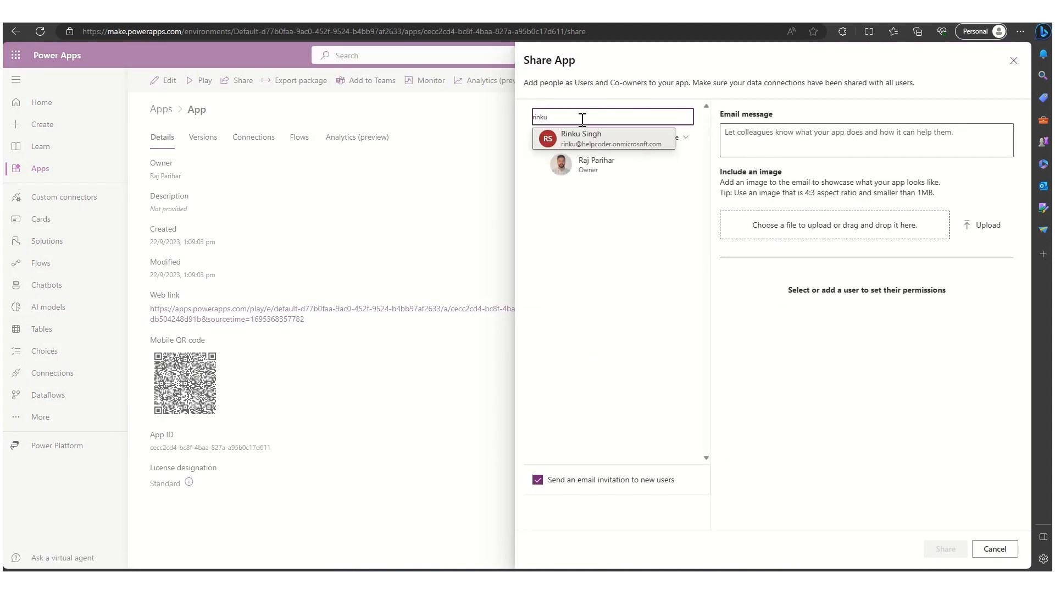
pyautogui.click(591, 140)
pyautogui.write('every')
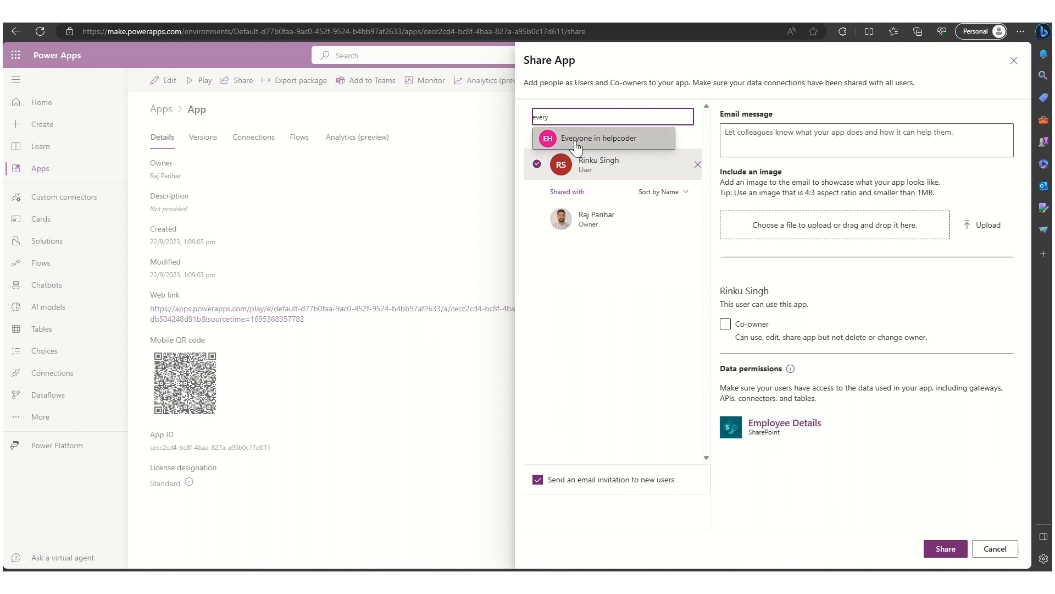
pyautogui.click(593, 135)
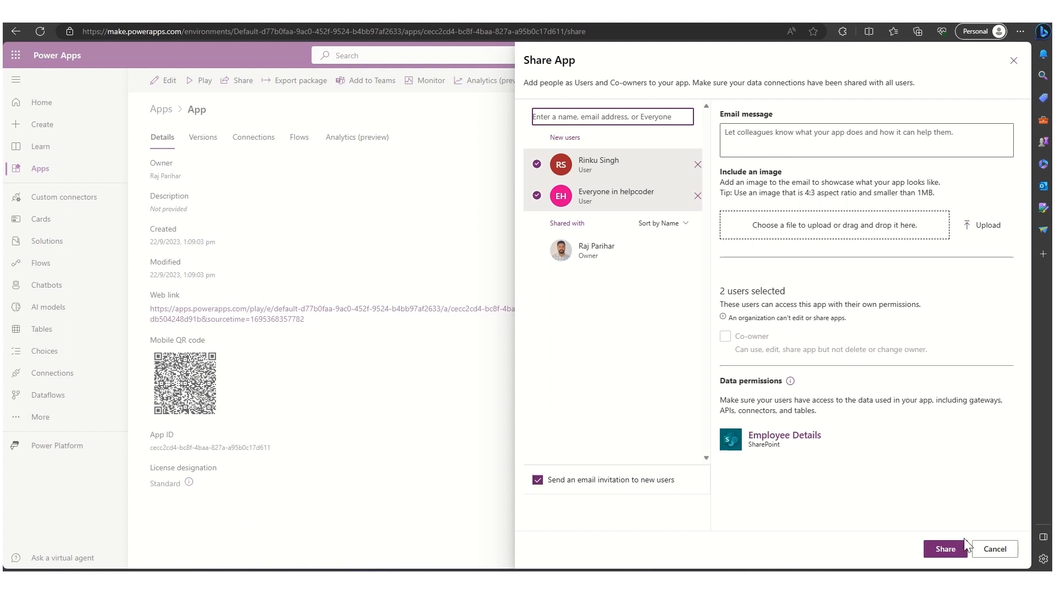
pyautogui.click(953, 548)
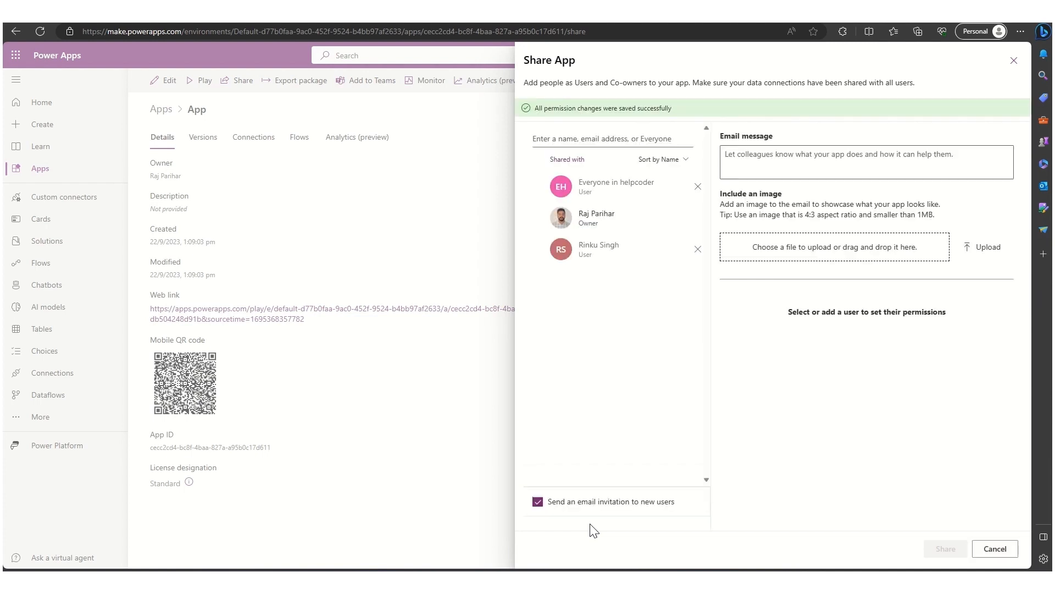
pyautogui.click(1014, 61)
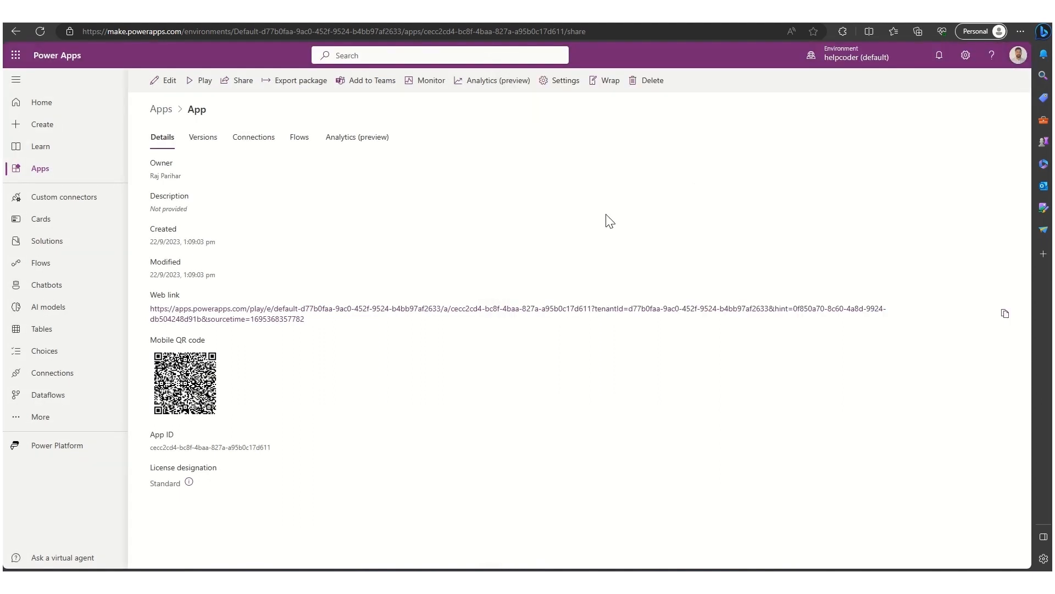
# - Play the app from its web link, open a record's details, return to the list and go back to the app page
pyautogui.click(322, 310)
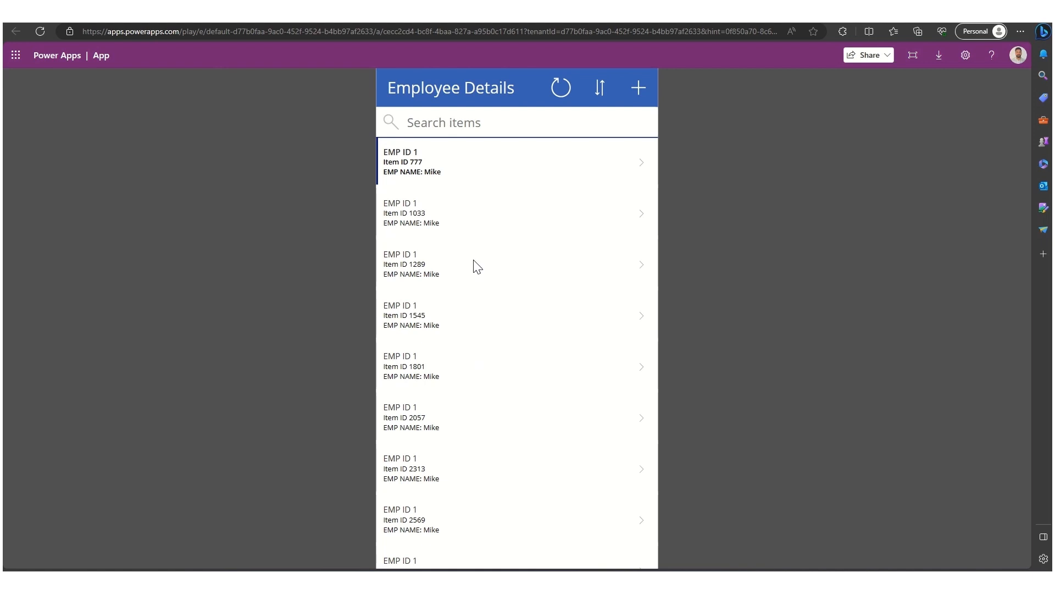
pyautogui.scroll(-10, 476, 346)
pyautogui.scroll(10, 476, 346)
pyautogui.click(642, 172)
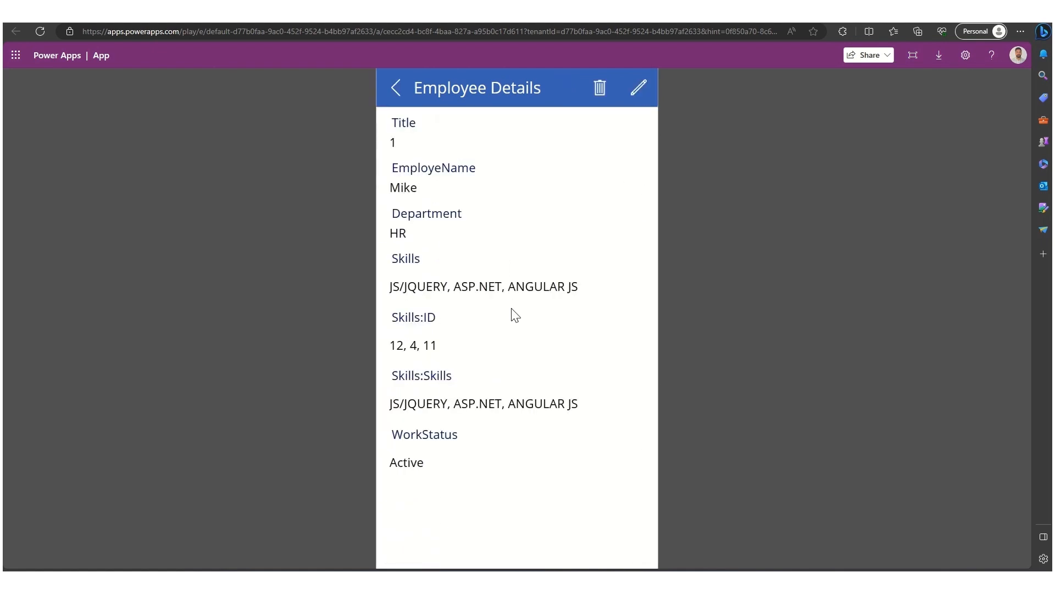
pyautogui.click(394, 91)
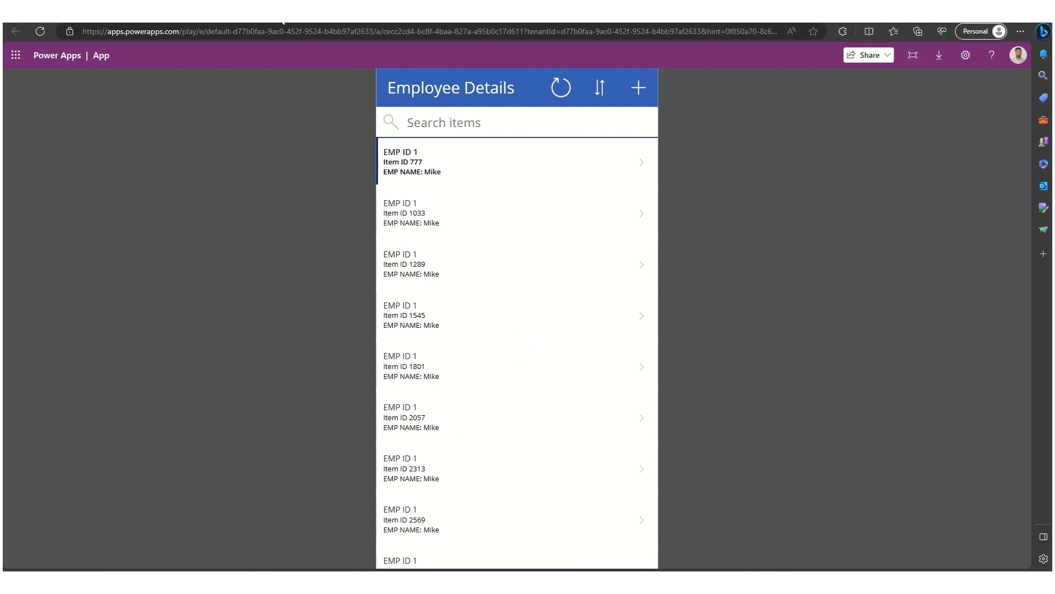
pyautogui.click(308, 11)
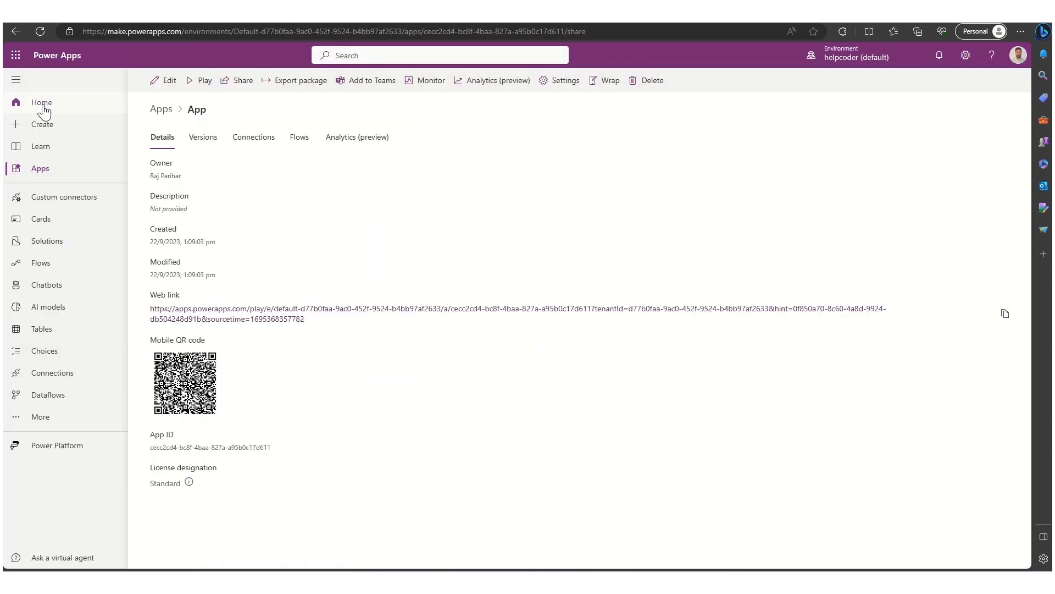
# - Create a blank canvas app named AppDemo5 in tablet format
pyautogui.click(41, 124)
pyautogui.click(230, 223)
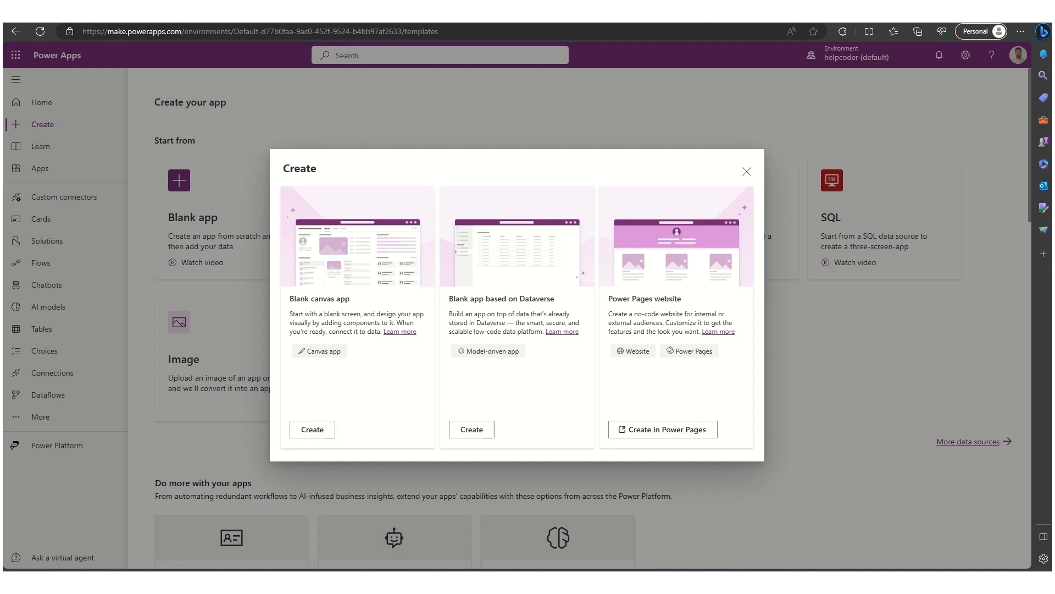
pyautogui.click(311, 431)
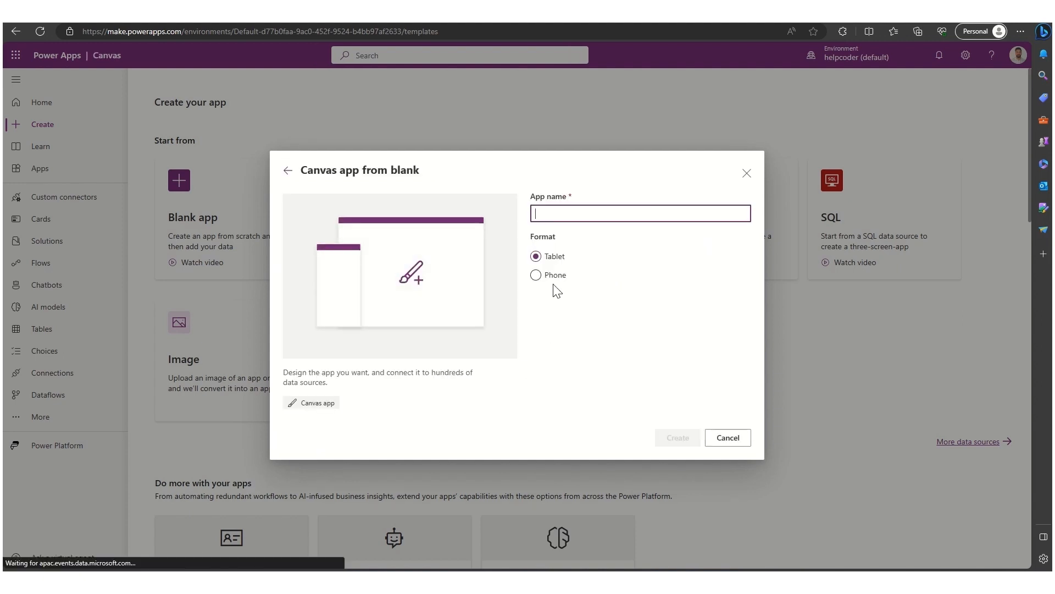
pyautogui.write('App')
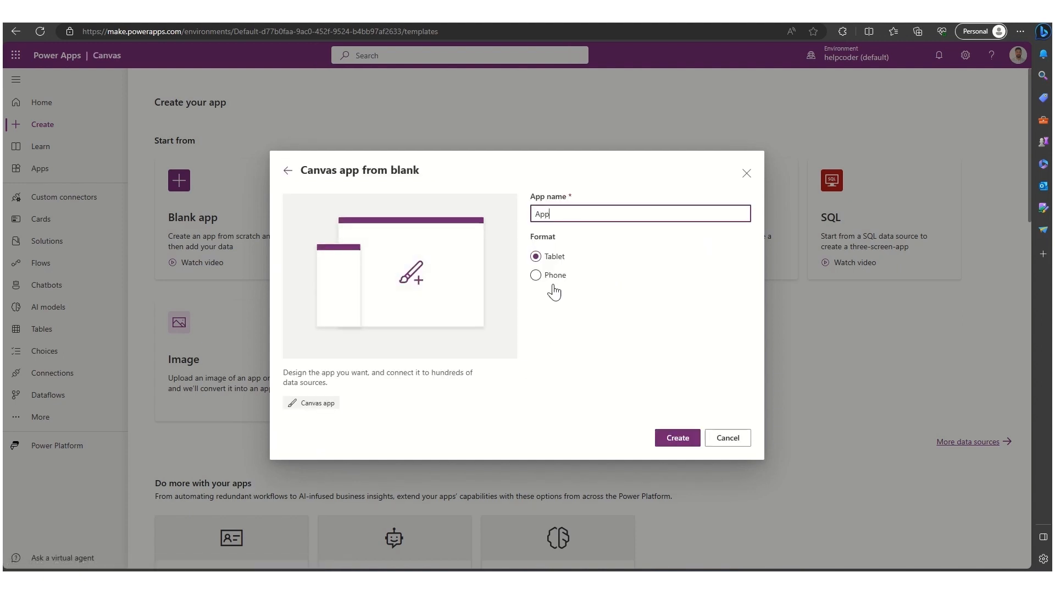
pyautogui.write('Demo4=')
pyautogui.press('BackSpace')
pyautogui.press('BackSpace')
pyautogui.write('5')
pyautogui.click(677, 438)
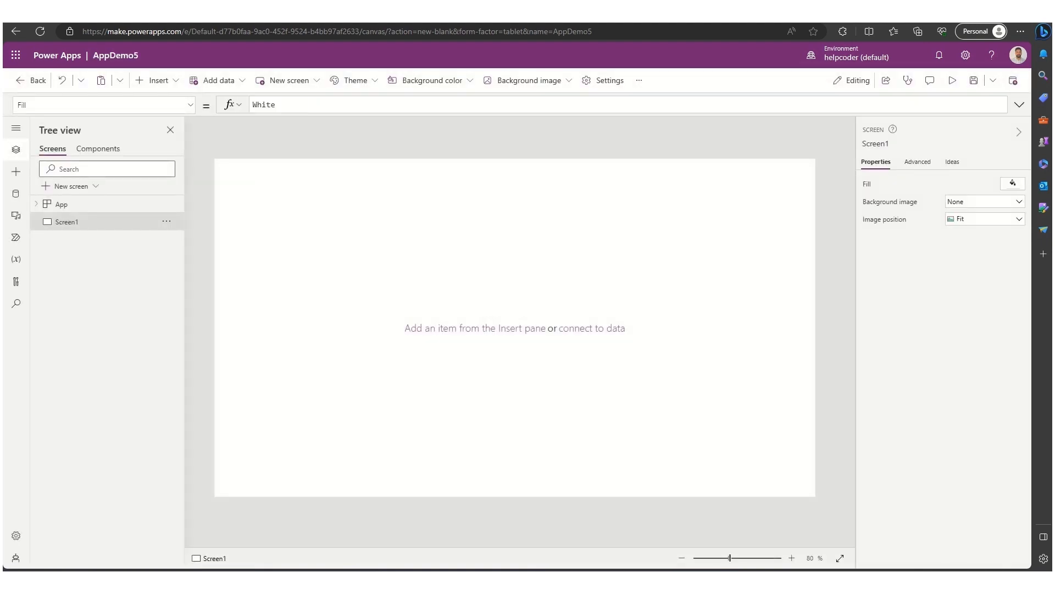
# - Rename Screen1 to WelcomeScreen
pyautogui.click(167, 227)
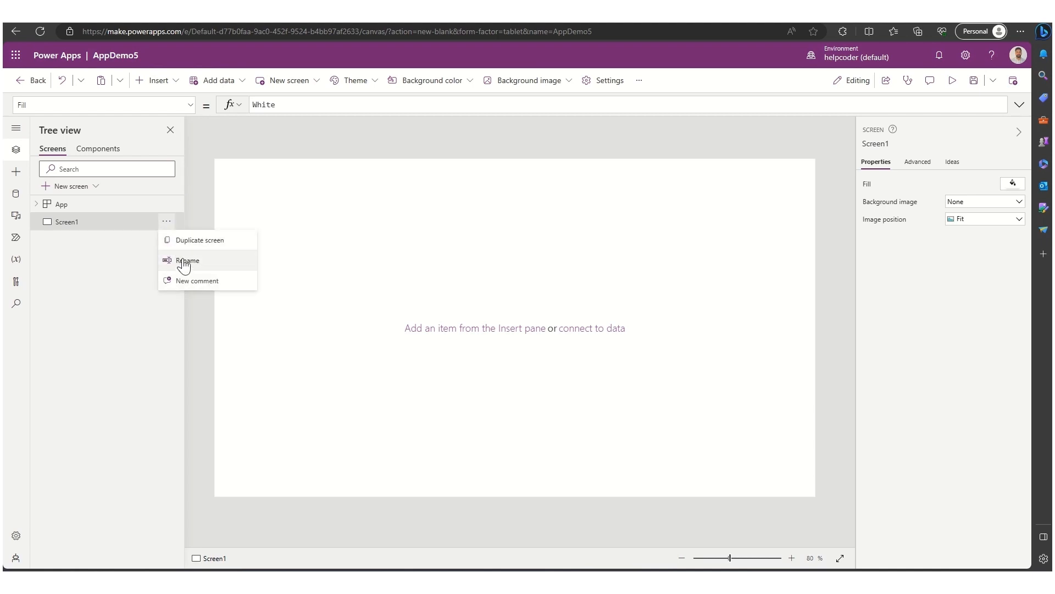
pyautogui.click(177, 241)
pyautogui.write('W')
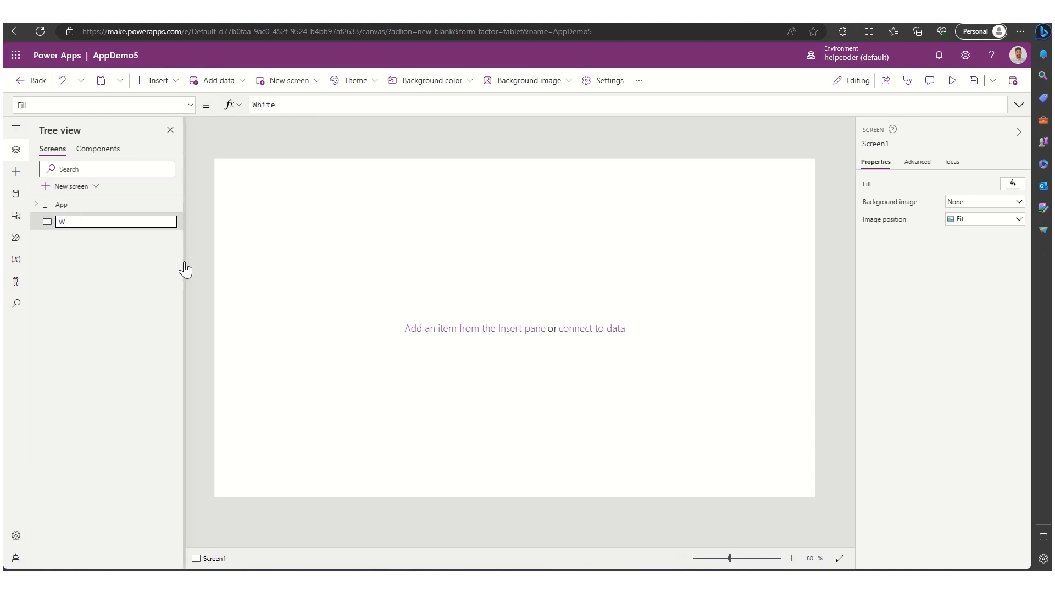
pyautogui.write('elcomeScreen')
pyautogui.press('Return')
# - Add a new screen from the Success template
pyautogui.click(73, 189)
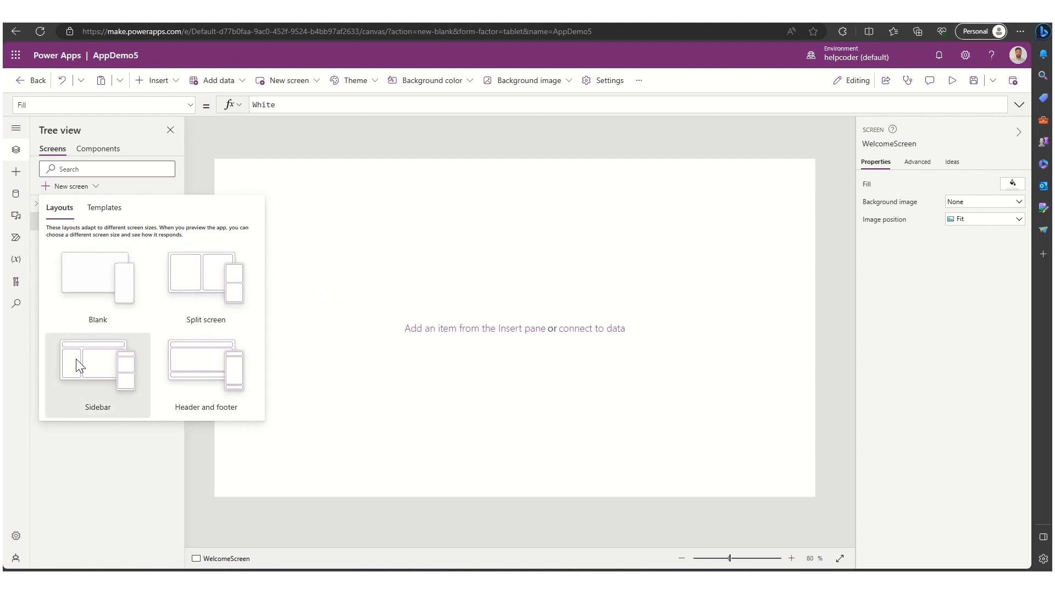
pyautogui.click(105, 208)
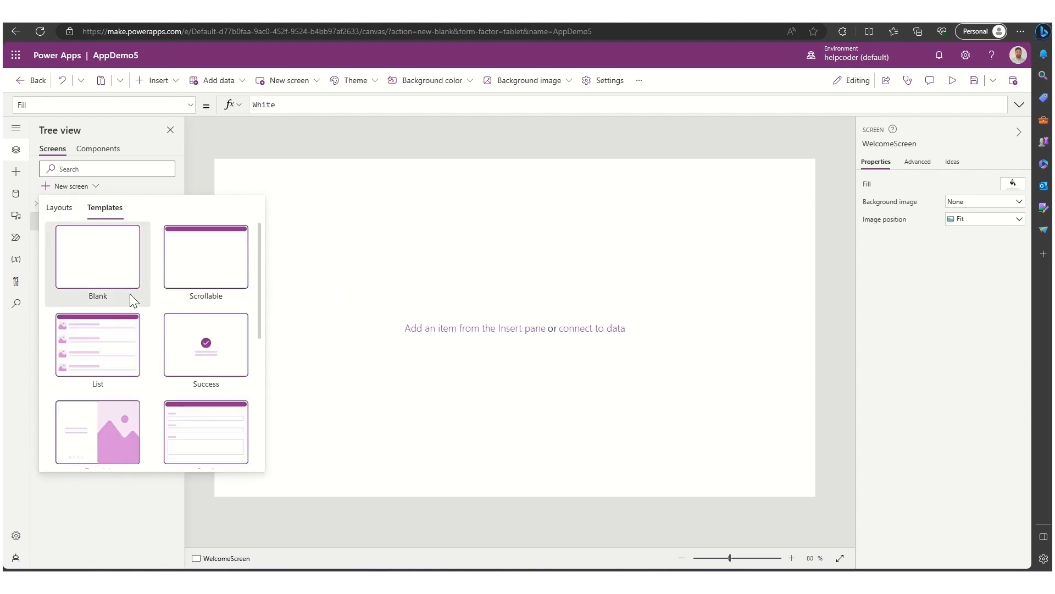
pyautogui.scroll(-5, 136, 331)
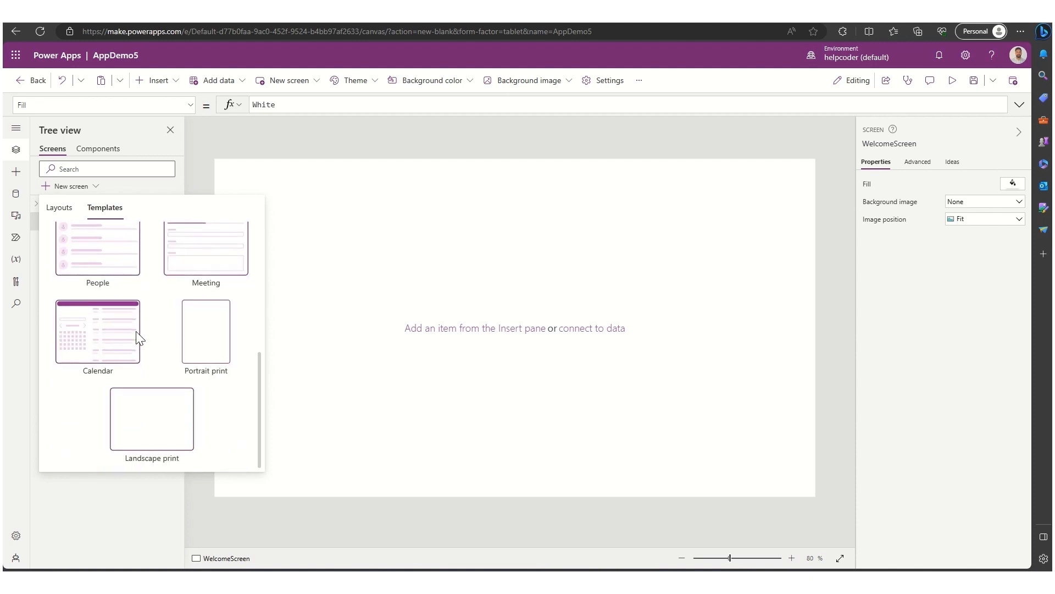
pyautogui.scroll(5, 138, 336)
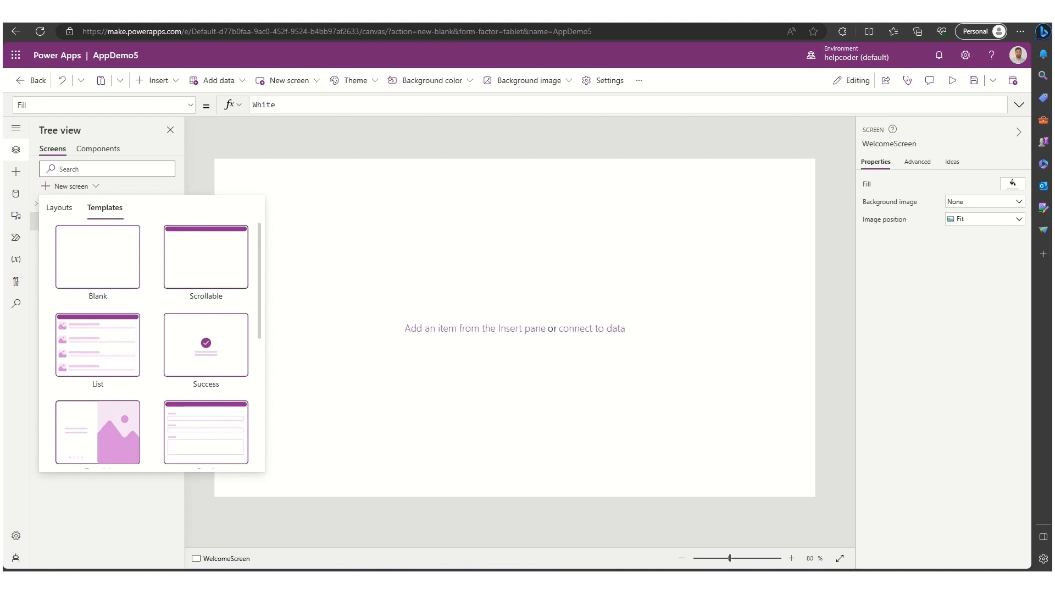
pyautogui.click(202, 344)
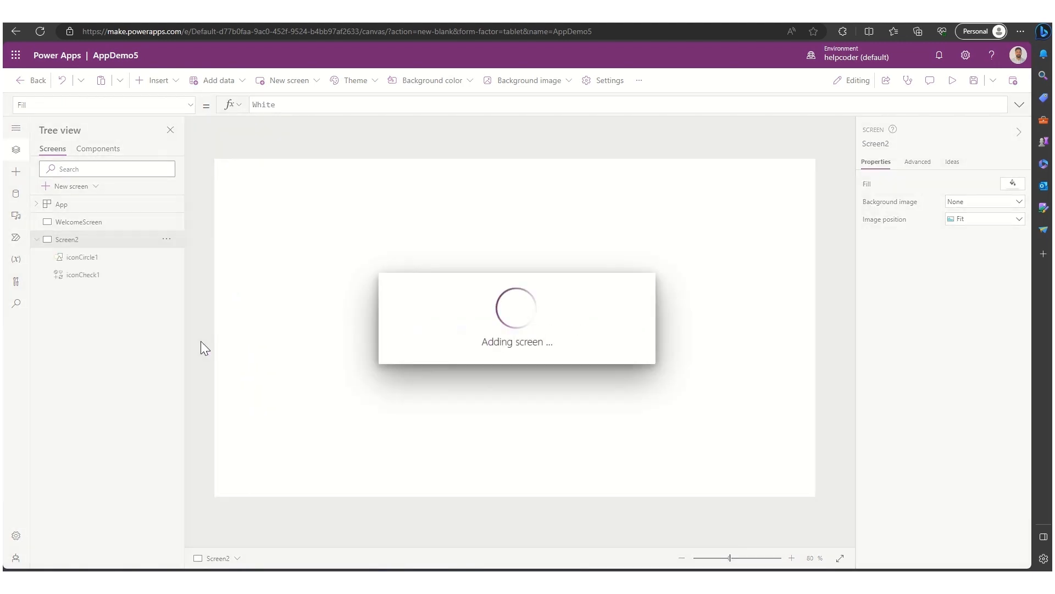
pyautogui.click(36, 239)
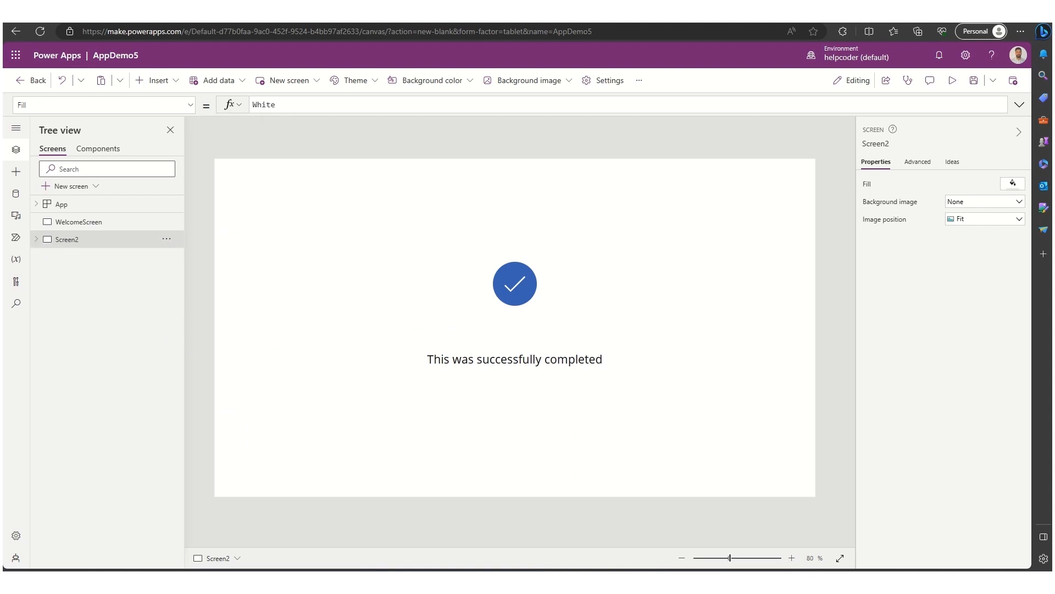
# - Add a blank-layout screen and rename it InputScreen
pyautogui.click(61, 187)
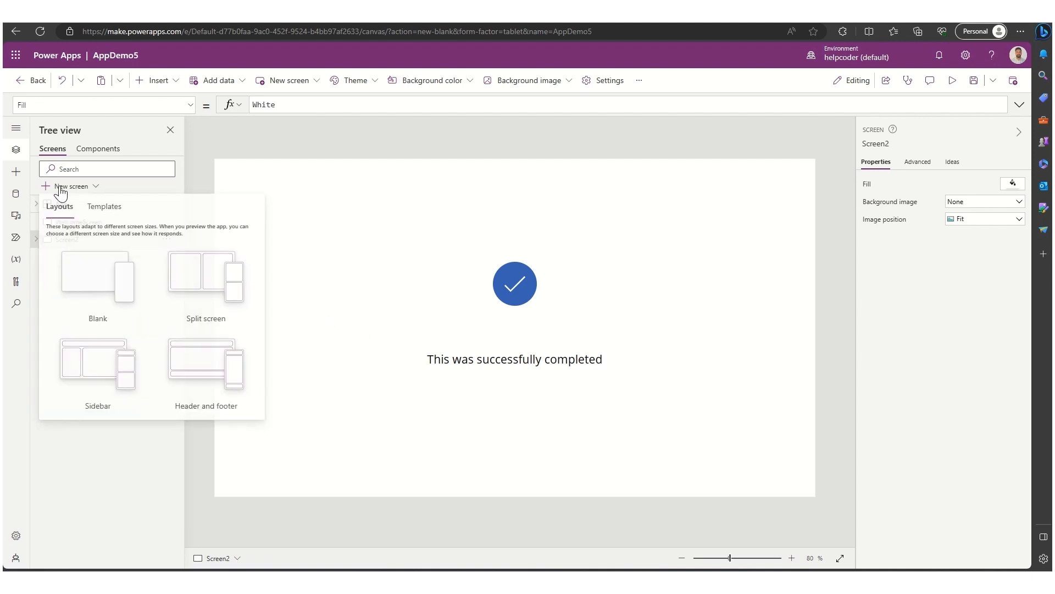
pyautogui.click(81, 275)
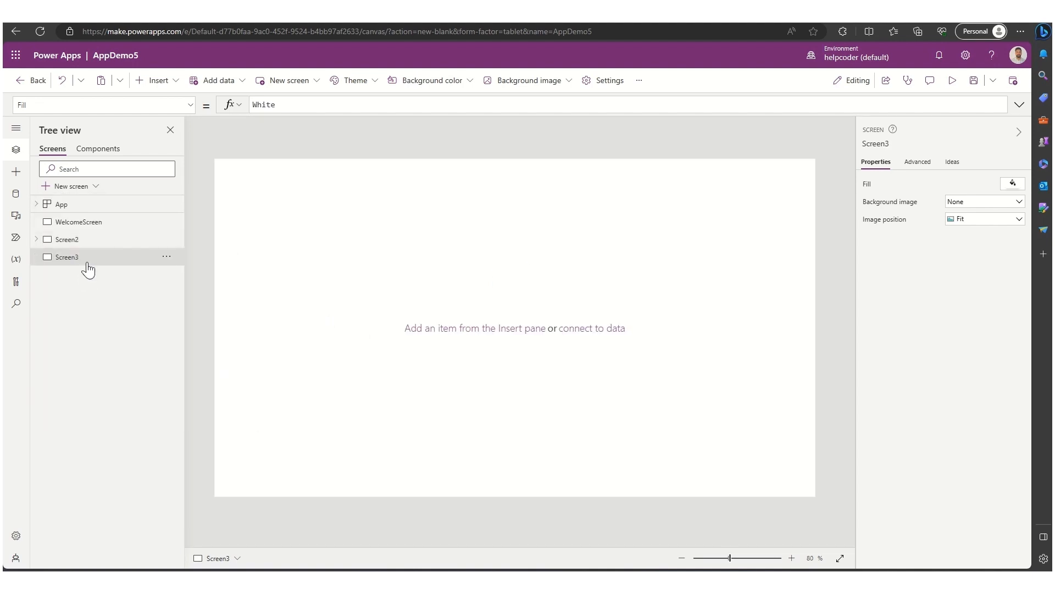
pyautogui.click(167, 256)
pyautogui.click(186, 335)
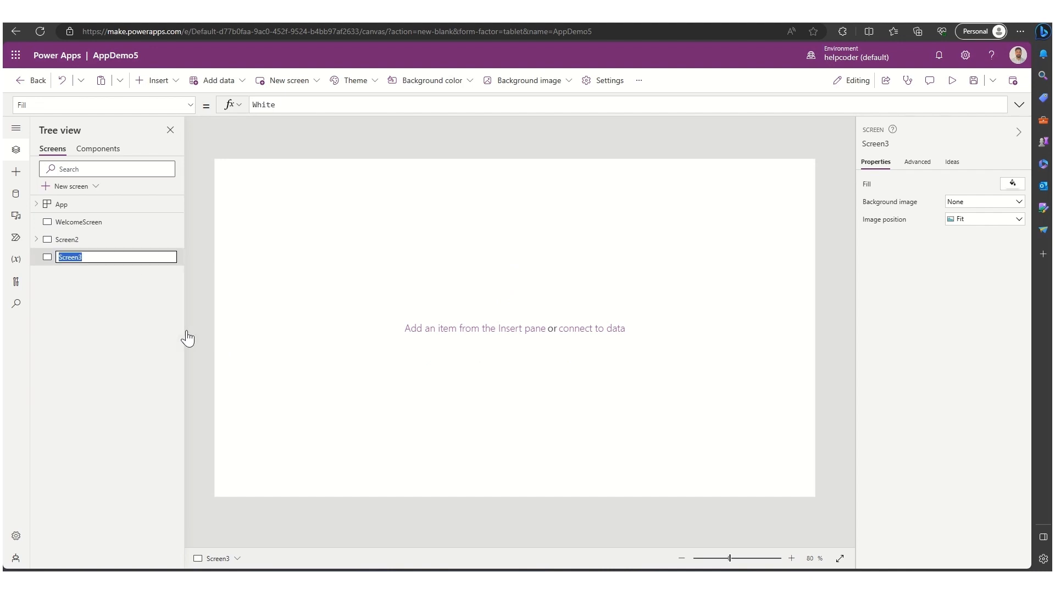
pyautogui.write('InputScreen')
pyautogui.press('Return')
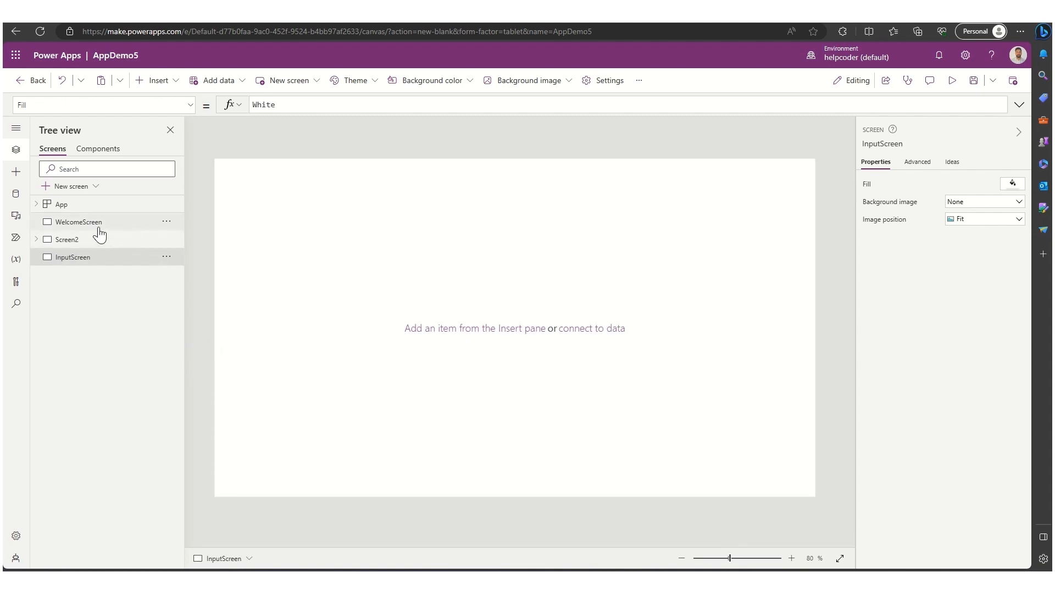
# - Insert a rectangle on WelcomeScreen and stretch it across the top as a header bar
pyautogui.click(93, 222)
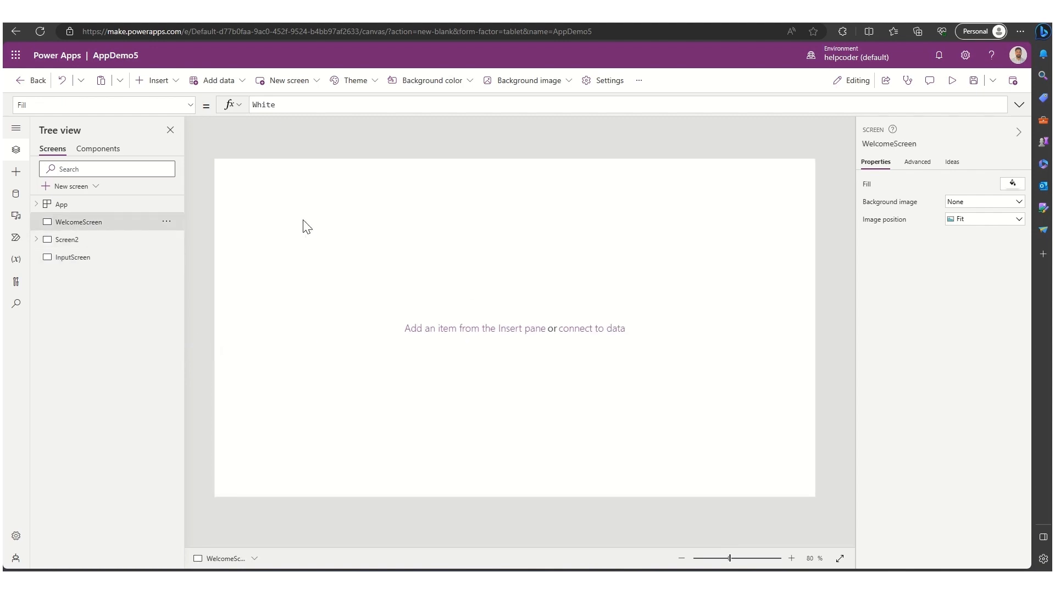
pyautogui.click(163, 82)
pyautogui.write('rec')
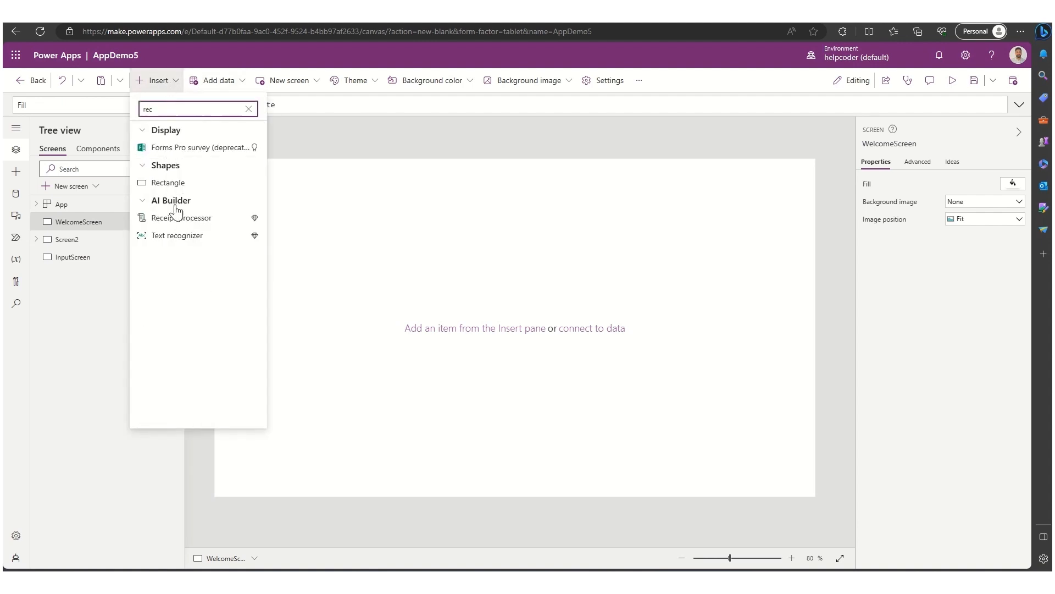
pyautogui.click(168, 182)
pyautogui.moveTo(273, 200); pyautogui.dragTo(816, 181)
pyautogui.moveTo(515, 201); pyautogui.dragTo(516, 180)
pyautogui.click(516, 221)
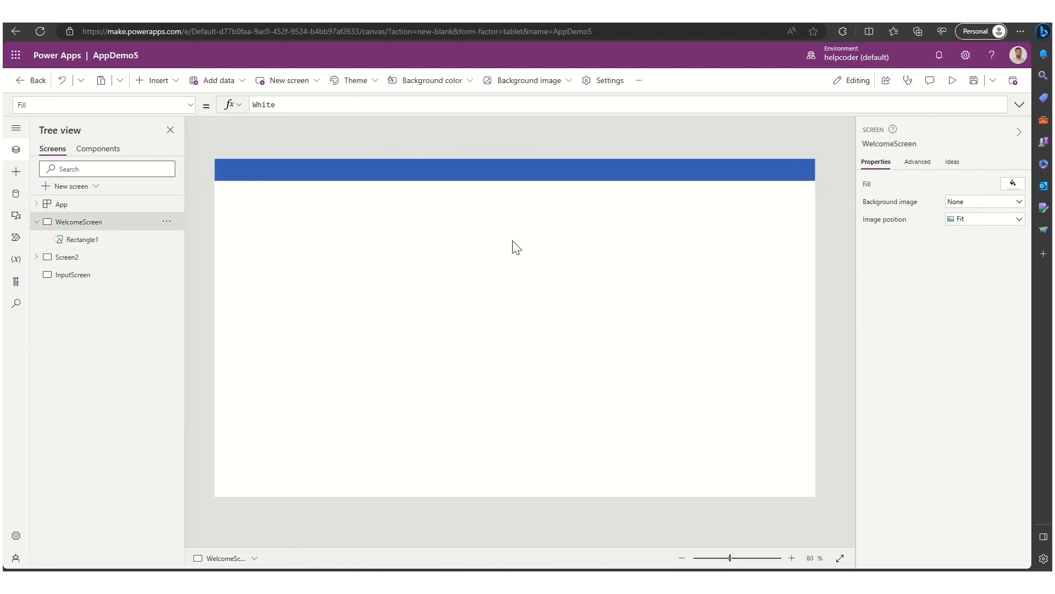
# - Insert a button on WelcomeScreen and set its text to "Add new Item"
pyautogui.click(161, 84)
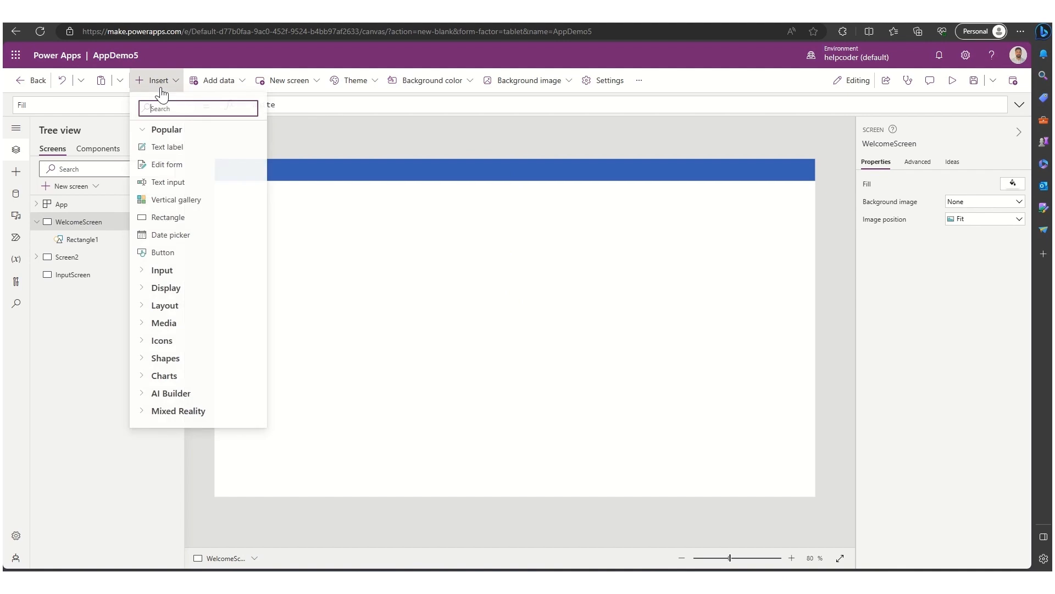
pyautogui.click(156, 252)
pyautogui.moveTo(277, 182); pyautogui.dragTo(564, 344)
pyautogui.moveTo(511, 310); pyautogui.dragTo(489, 317)
pyautogui.click(962, 183)
pyautogui.write('Add new Item')
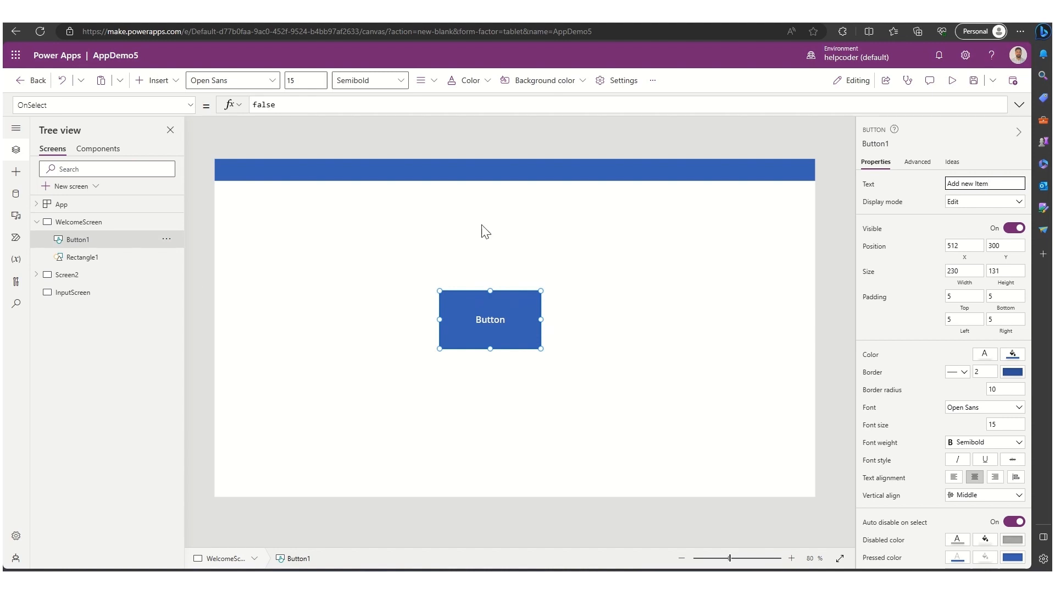
pyautogui.click(301, 270)
pyautogui.click(459, 301)
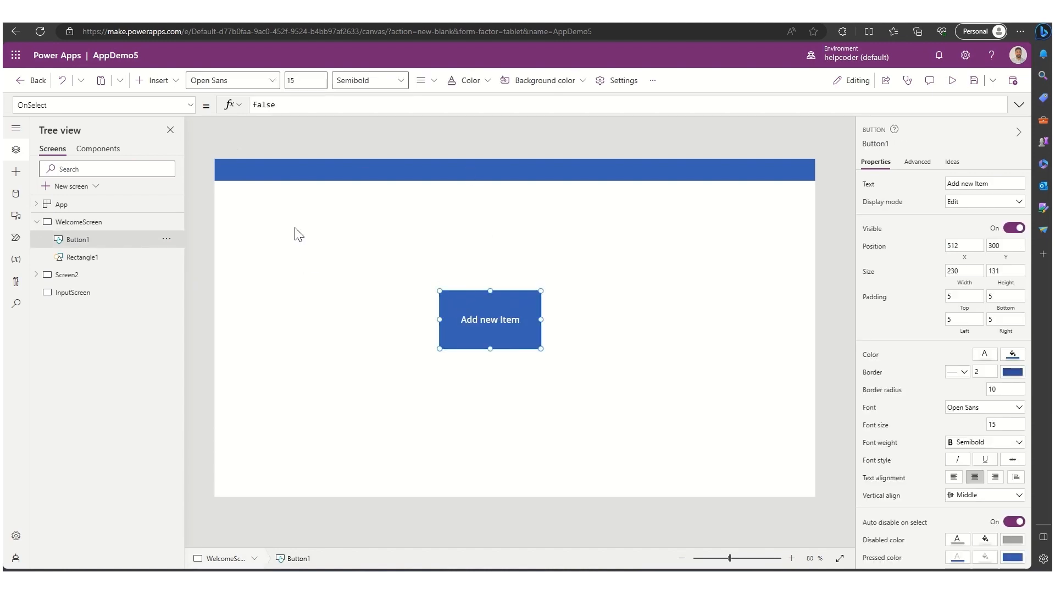
# - Insert a text label and move it to the centre of the header bar
pyautogui.click(157, 80)
pyautogui.click(181, 154)
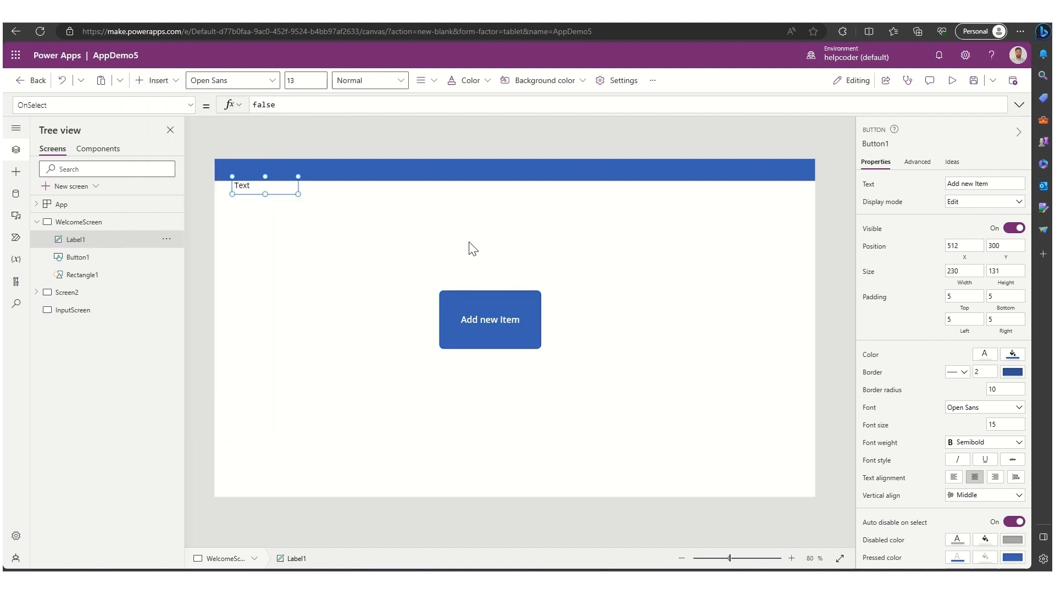
pyautogui.moveTo(266, 178); pyautogui.dragTo(532, 171)
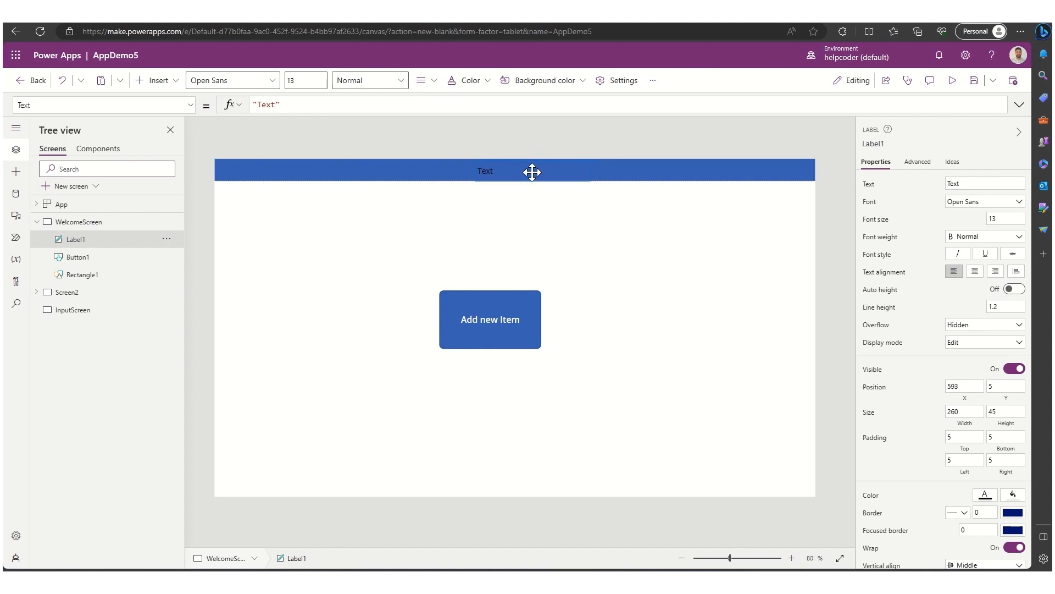
# - Format the header label with centred alignment, Bold font weight and white text colour
pyautogui.click(975, 271)
pyautogui.click(981, 237)
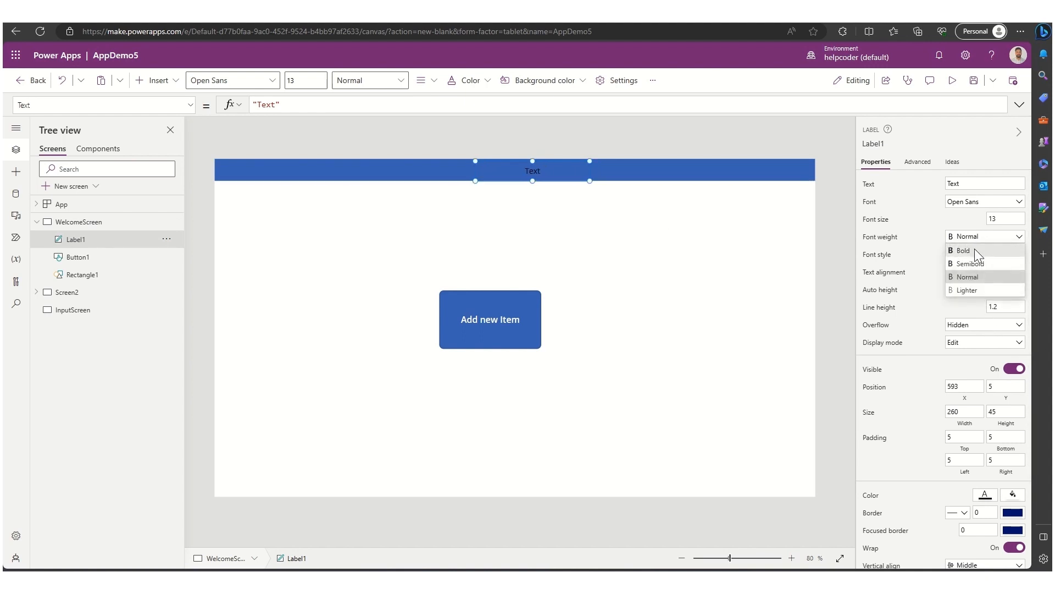
pyautogui.click(972, 254)
pyautogui.click(985, 494)
pyautogui.click(799, 535)
# - Set the header label's text formula to "Welcome," & User().FullName and nudge it to centre
pyautogui.doubleClick(949, 183)
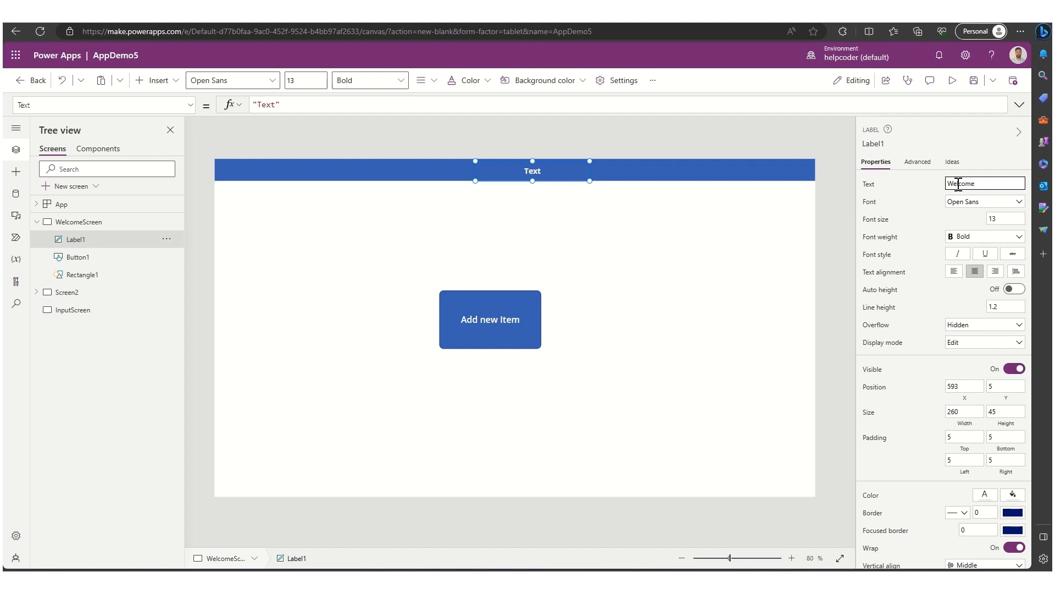
pyautogui.click(868, 184)
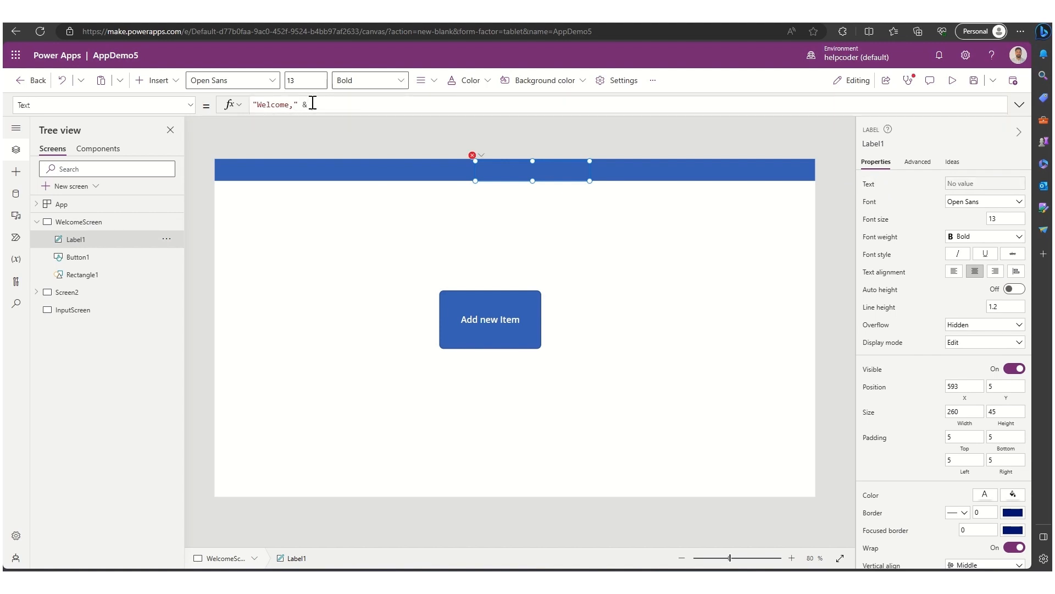
pyautogui.write('User(')
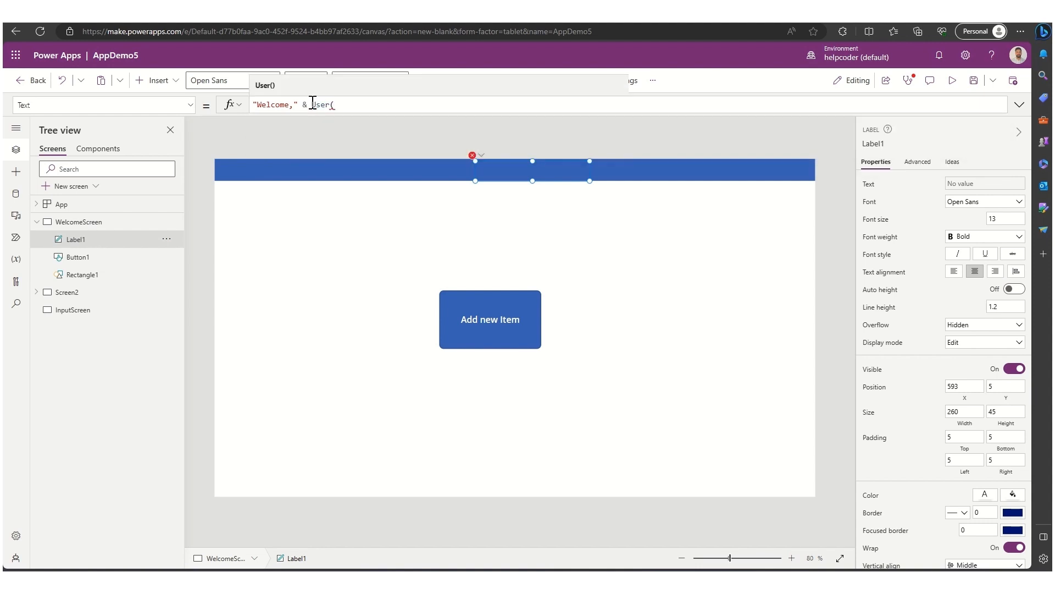
pyautogui.write(').Fu')
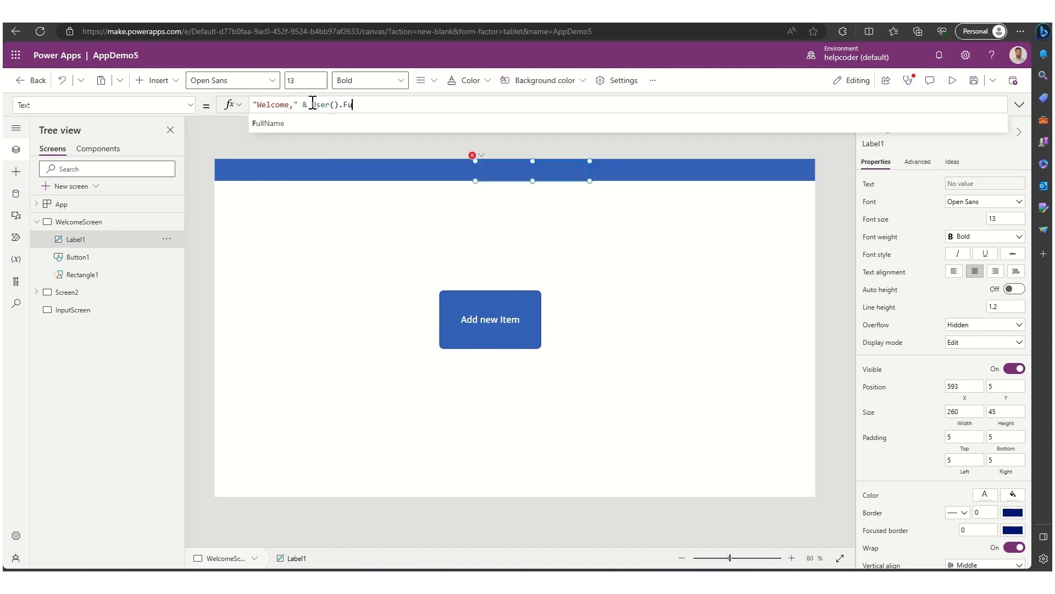
pyautogui.write('llName')
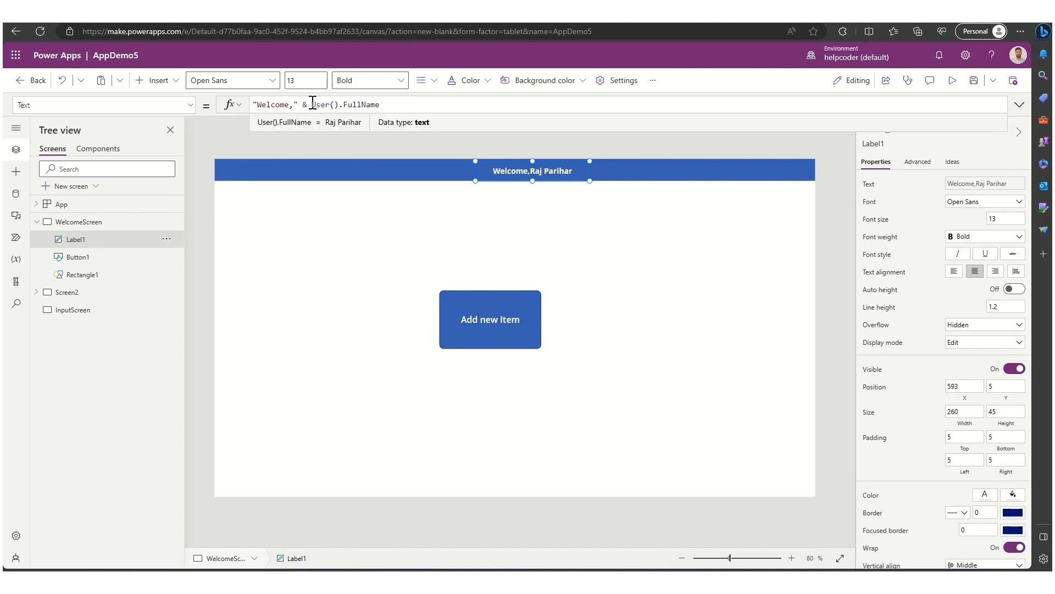
pyautogui.moveTo(515, 166); pyautogui.dragTo(497, 166)
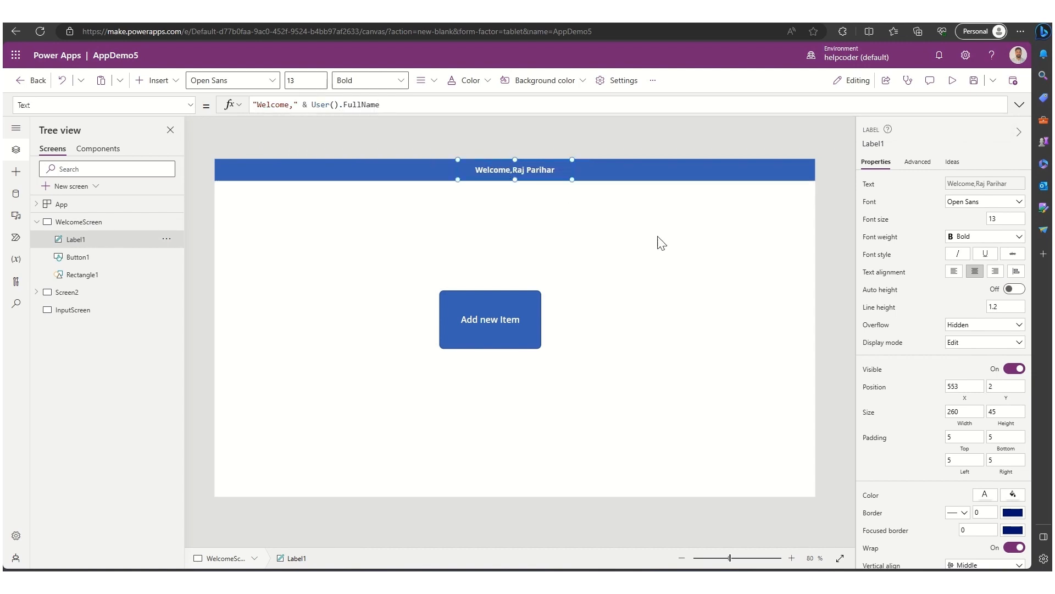
# - Widen the Add new Item button and centre it on the screen below the header
pyautogui.click(626, 305)
pyautogui.click(511, 334)
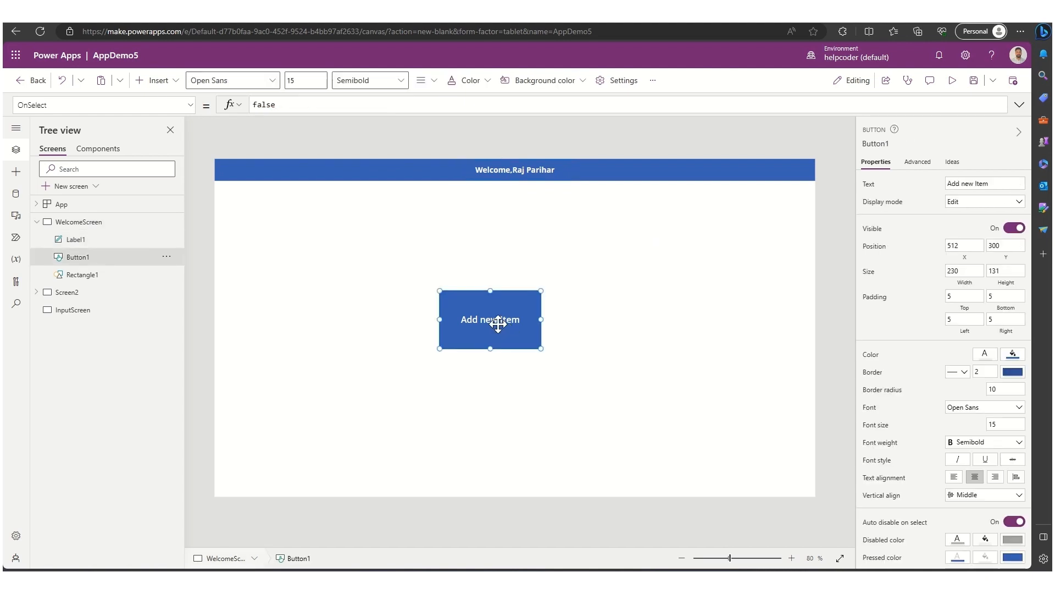
pyautogui.moveTo(498, 325); pyautogui.dragTo(523, 328)
pyautogui.click(652, 326)
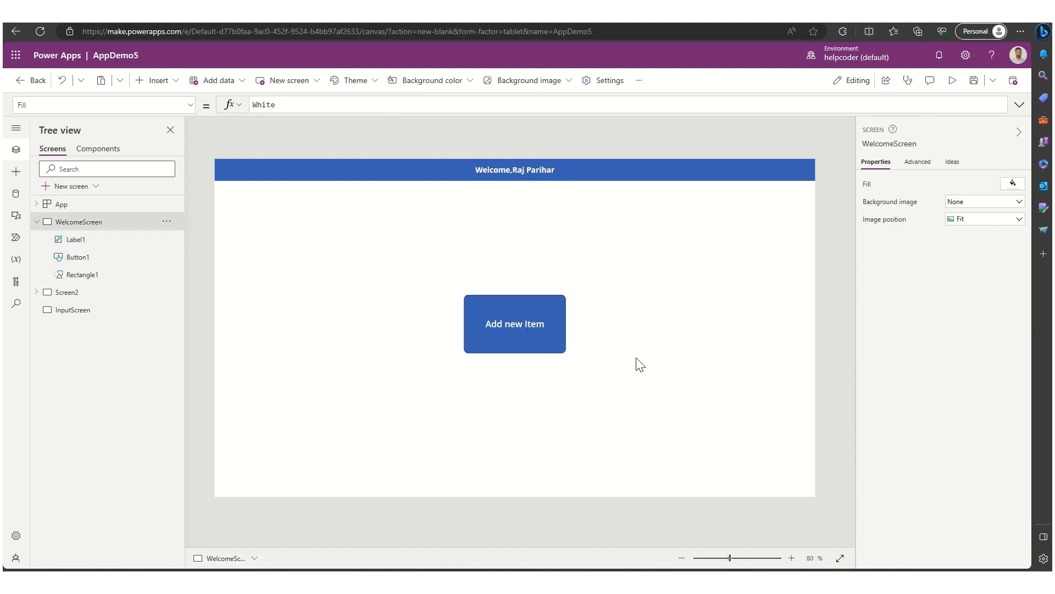
pyautogui.click(569, 335)
pyautogui.moveTo(568, 336); pyautogui.dragTo(619, 324)
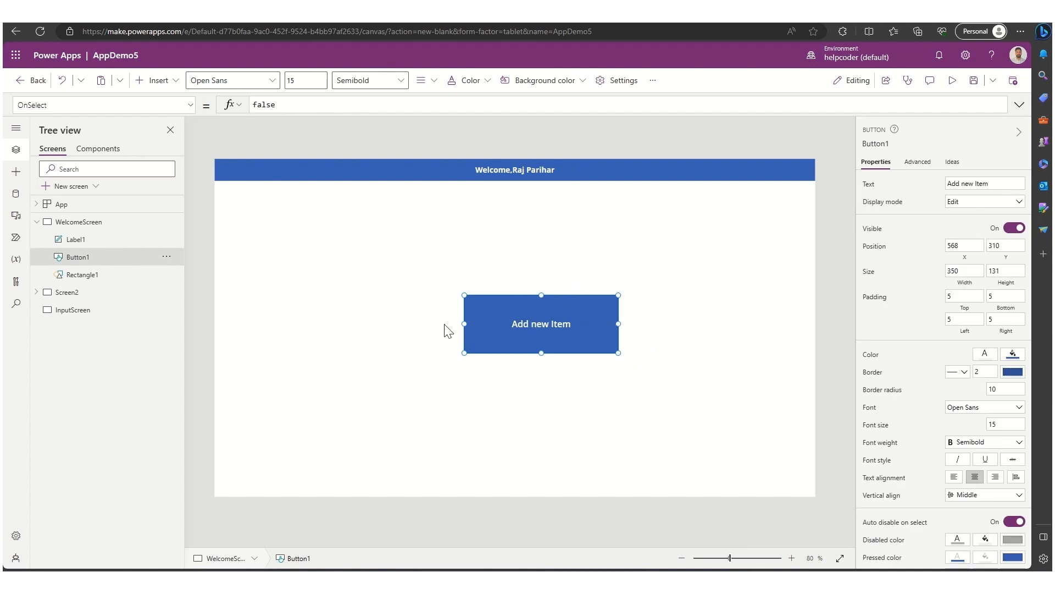
pyautogui.moveTo(464, 324); pyautogui.dragTo(416, 325)
pyautogui.moveTo(555, 324); pyautogui.dragTo(552, 319)
pyautogui.click(632, 323)
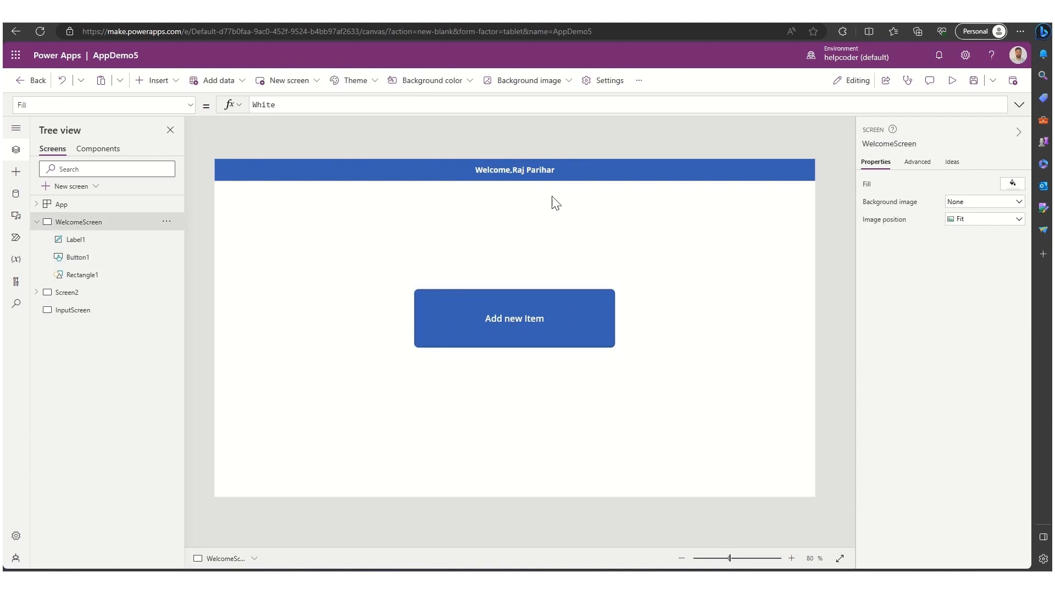
# - Add the New Hire Requisition list from the Learning SharePoint site as a data source
pyautogui.click(37, 222)
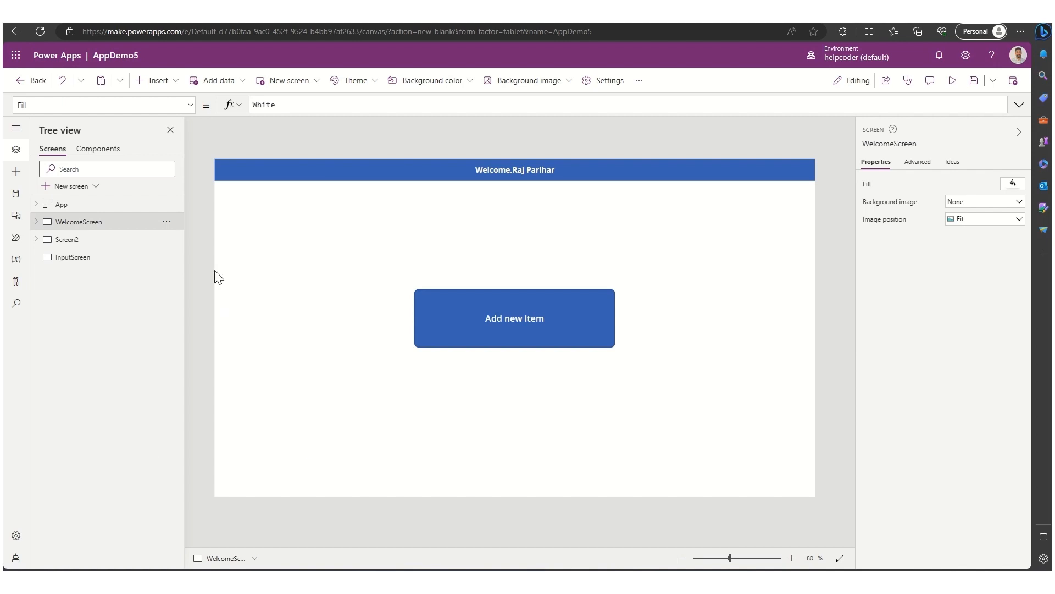
pyautogui.click(18, 196)
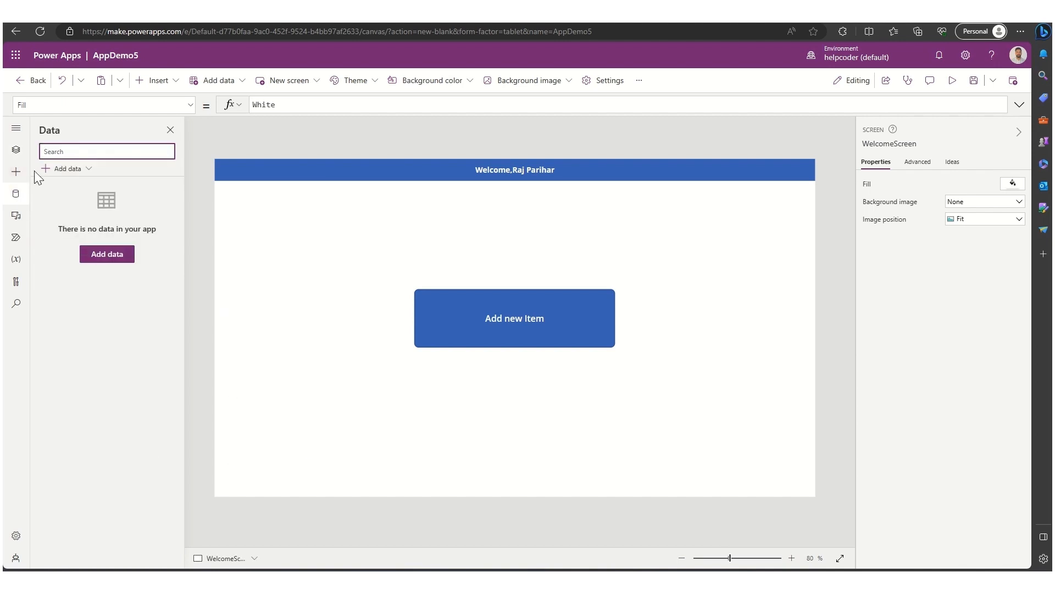
pyautogui.click(65, 170)
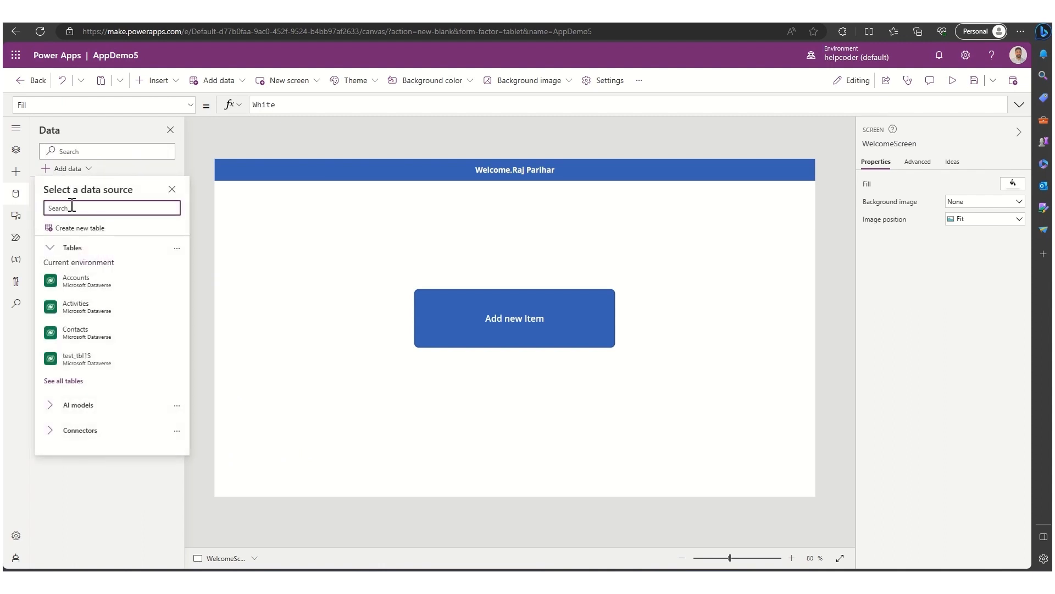
pyautogui.write('shaer')
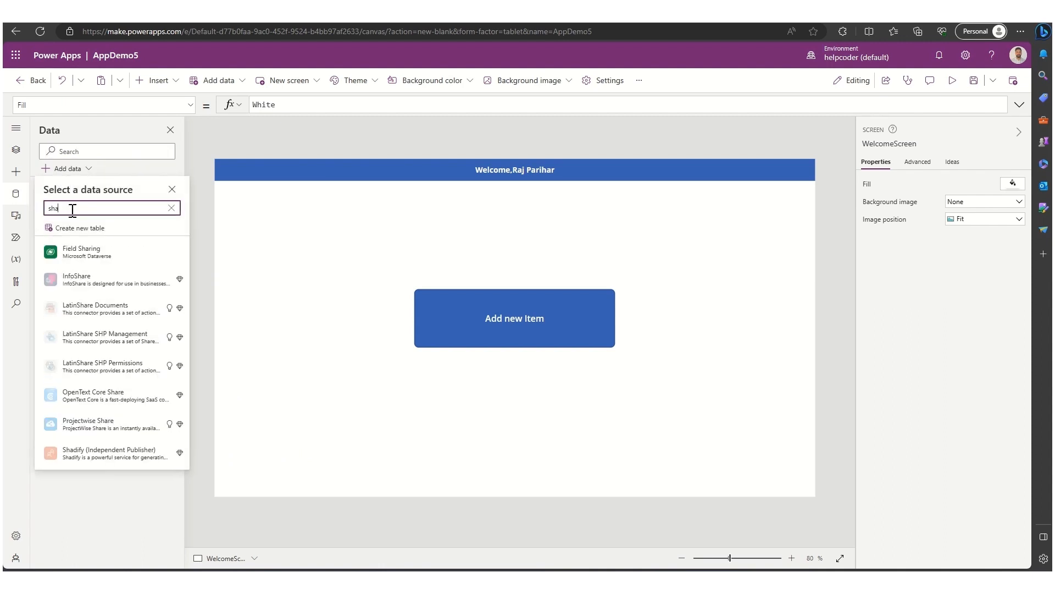
pyautogui.press('BackSpace')
pyautogui.write('re')
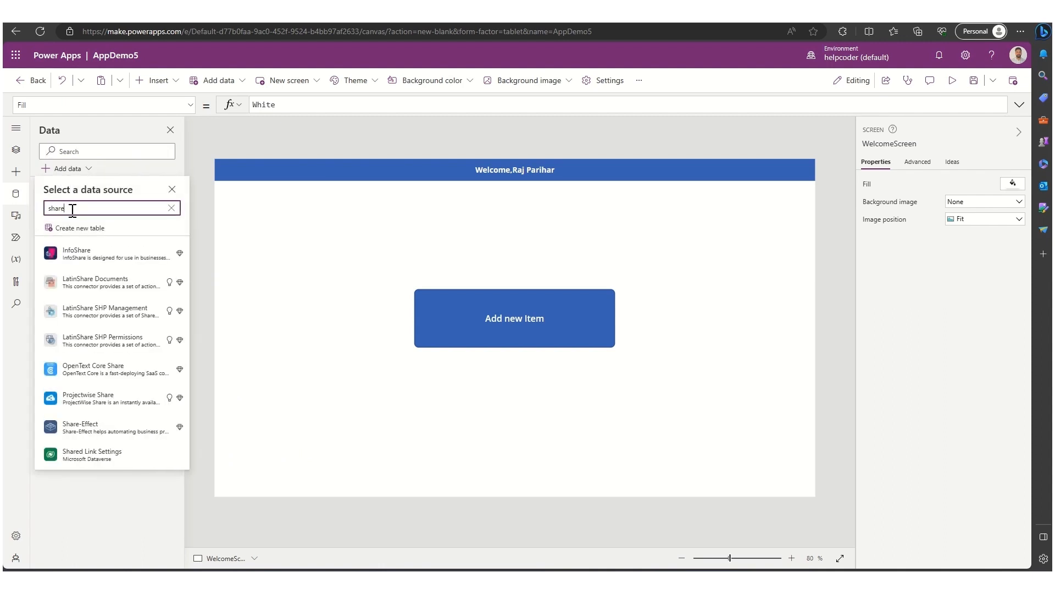
pyautogui.write('point')
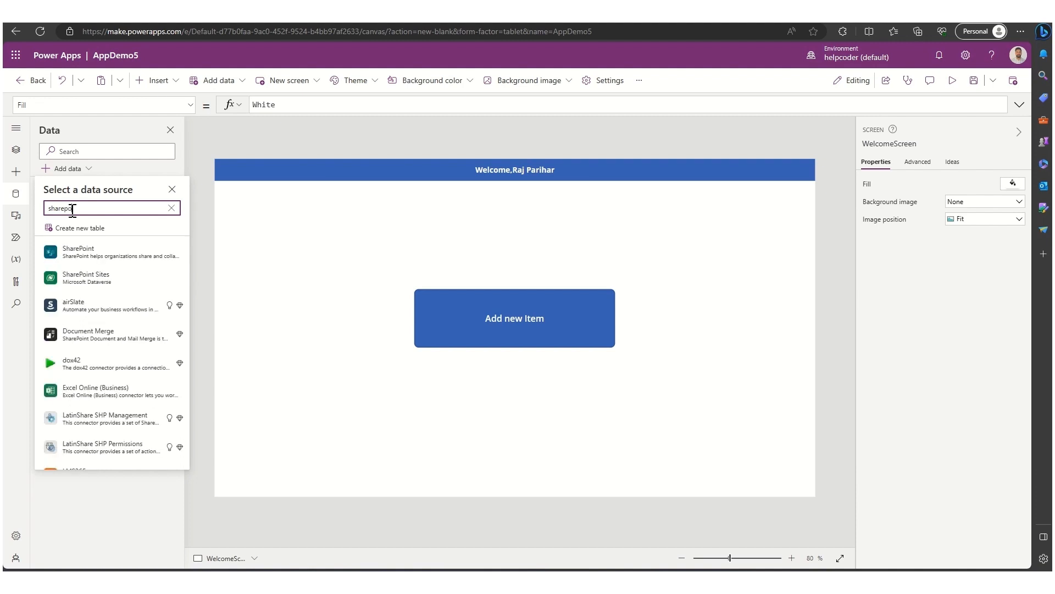
pyautogui.click(94, 254)
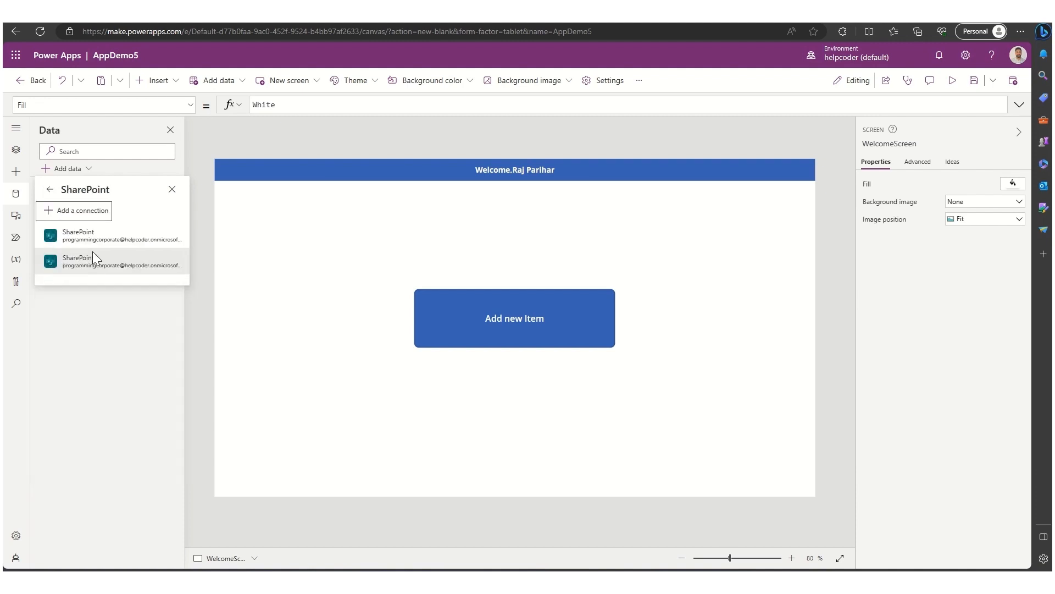
pyautogui.click(95, 248)
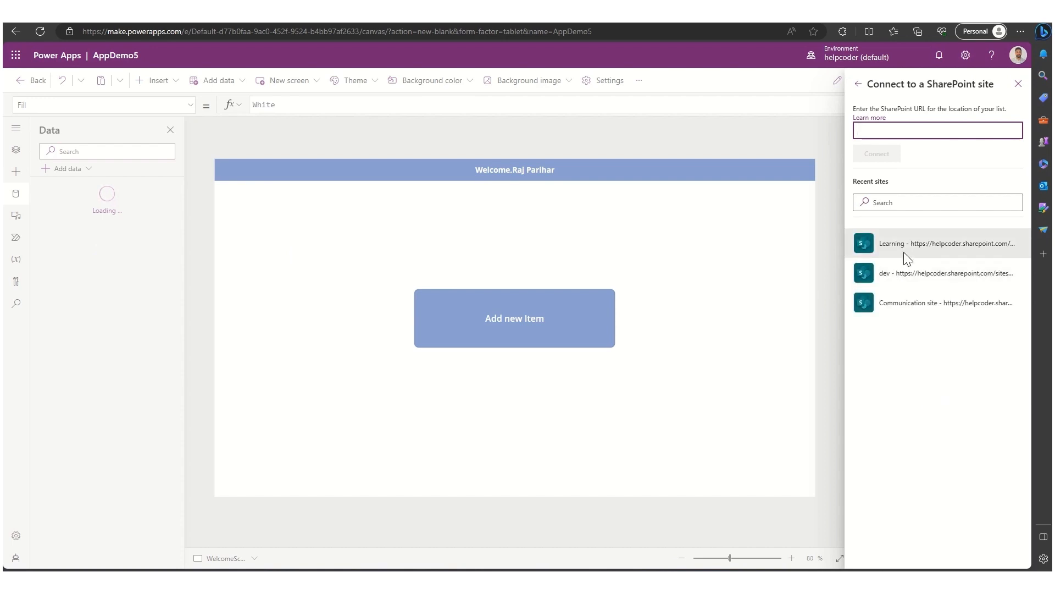
pyautogui.click(903, 251)
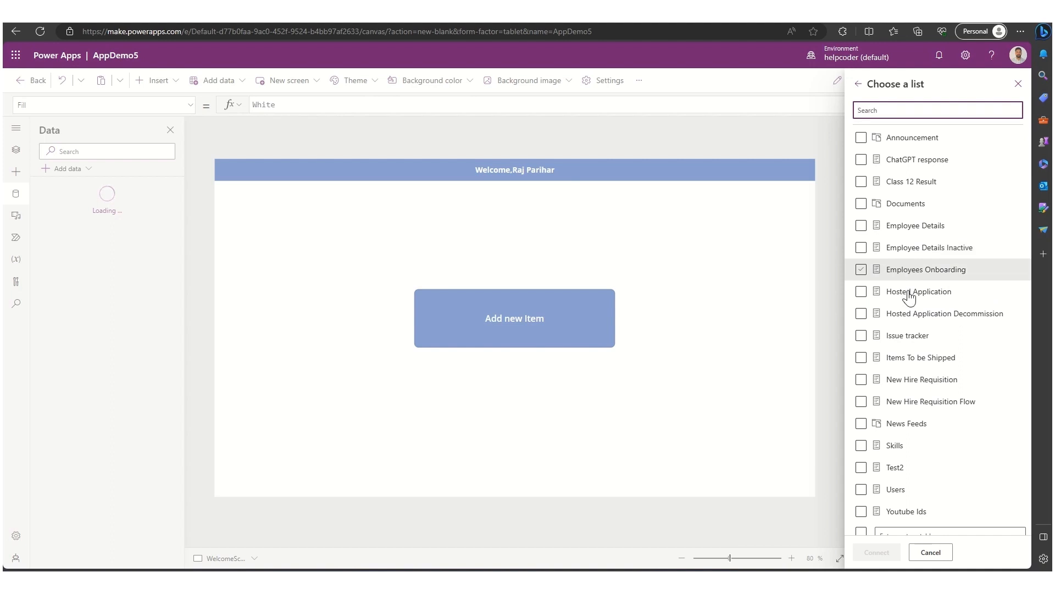
pyautogui.click(924, 385)
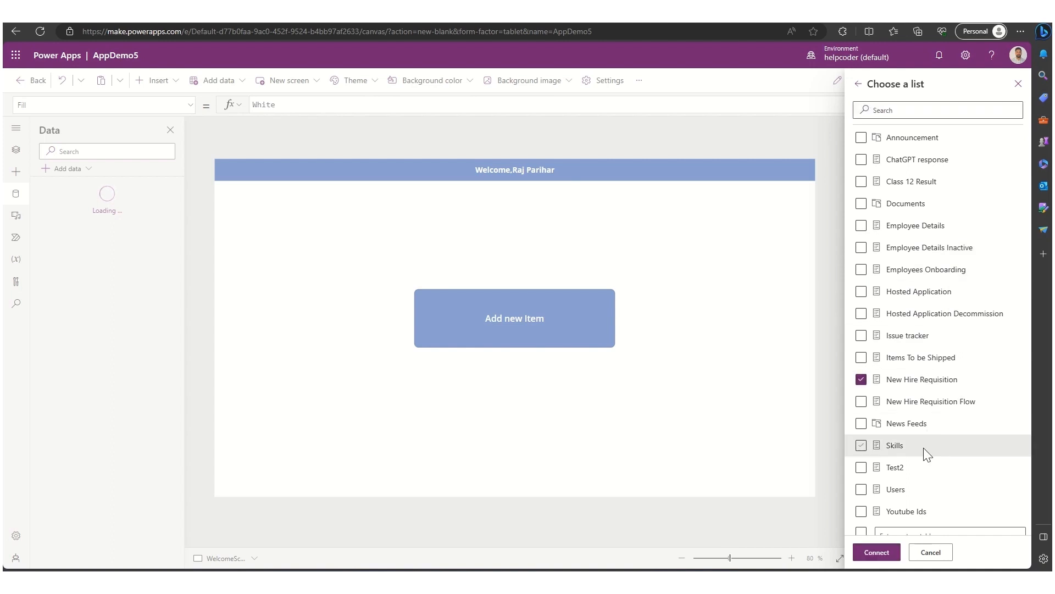
pyautogui.click(875, 553)
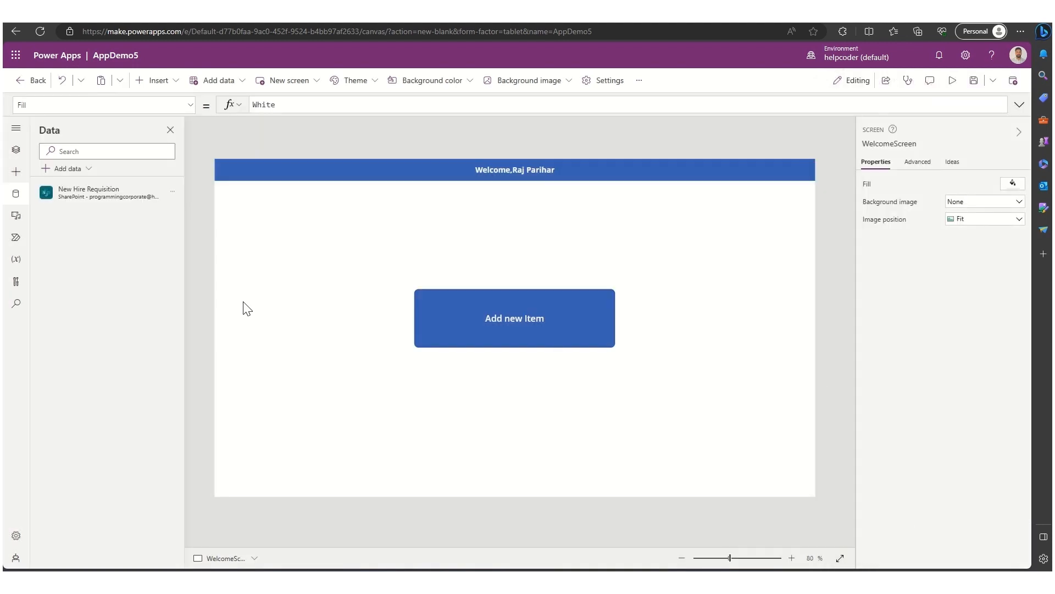
# - Insert an Edit form on InputScreen and stretch it across the screen width
pyautogui.click(17, 152)
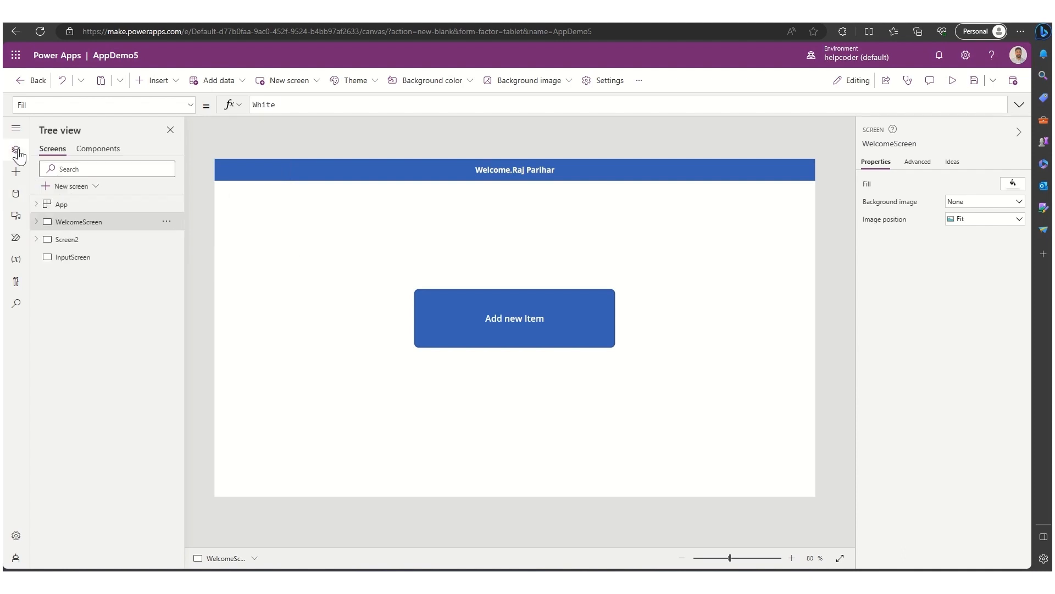
pyautogui.click(74, 258)
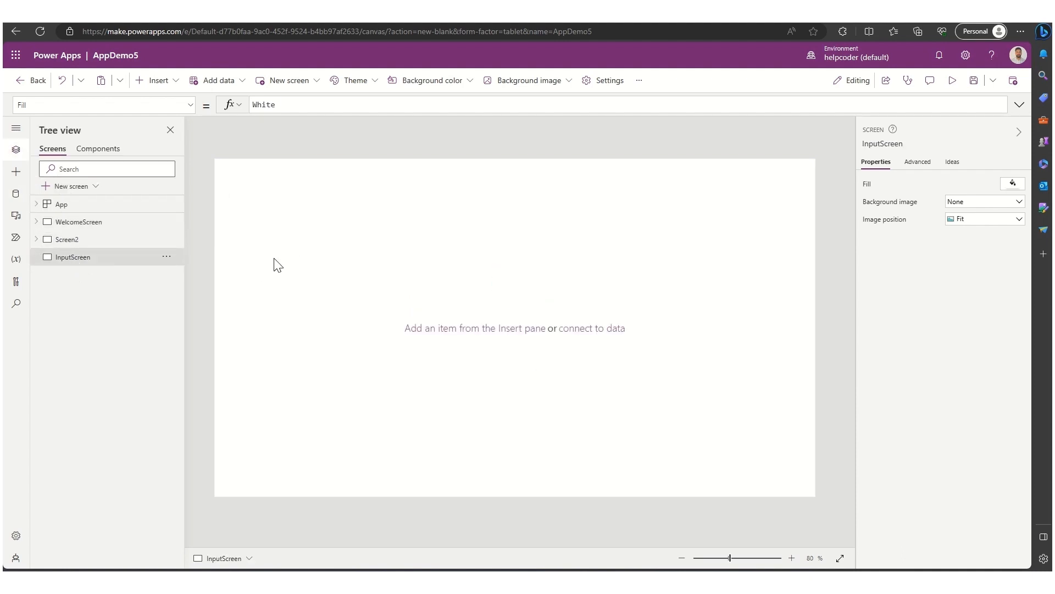
pyautogui.click(159, 82)
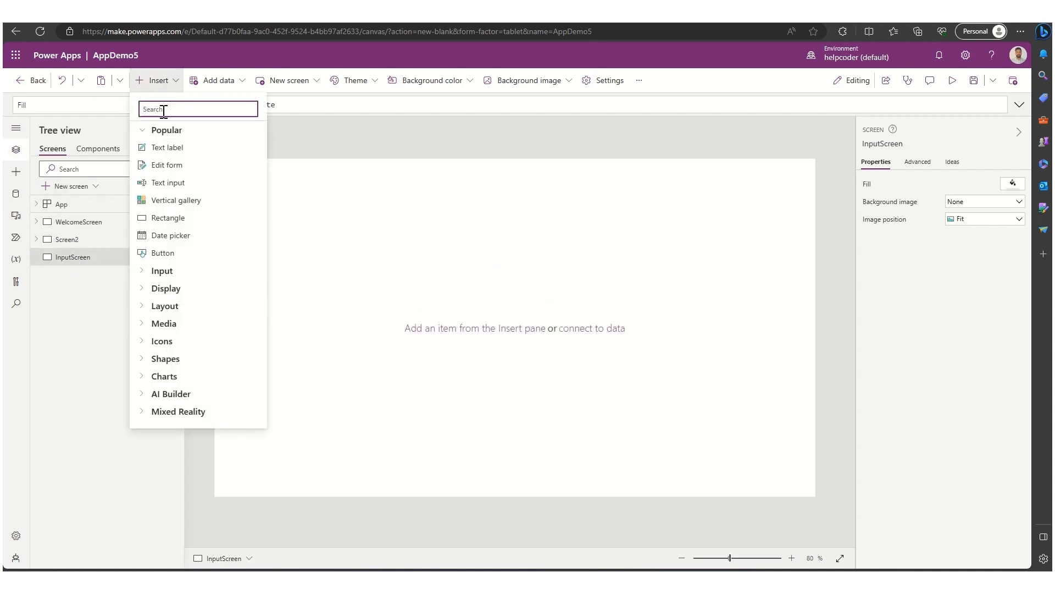
pyautogui.write('form')
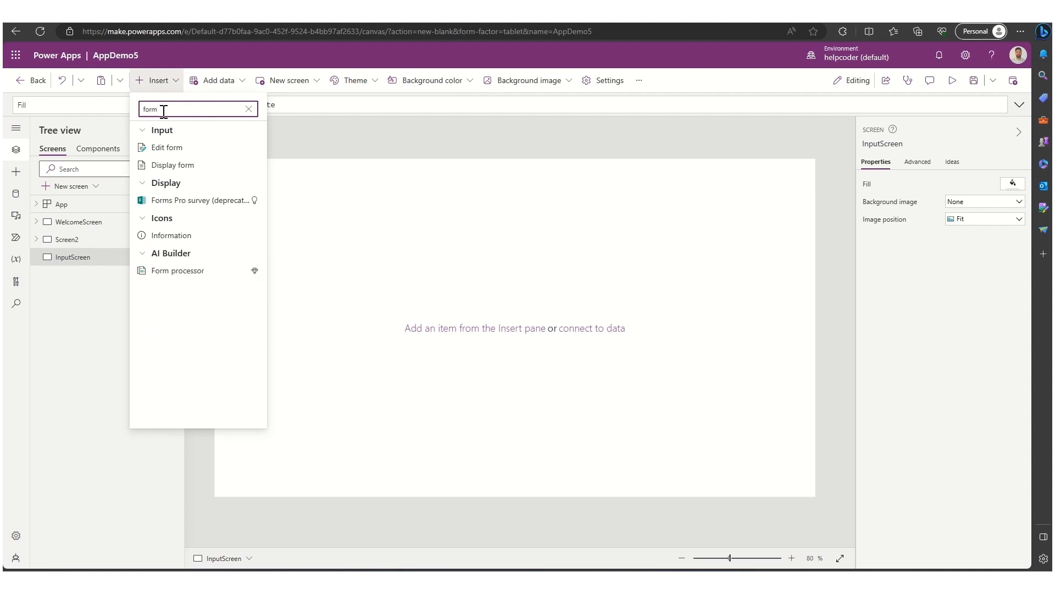
pyautogui.click(167, 148)
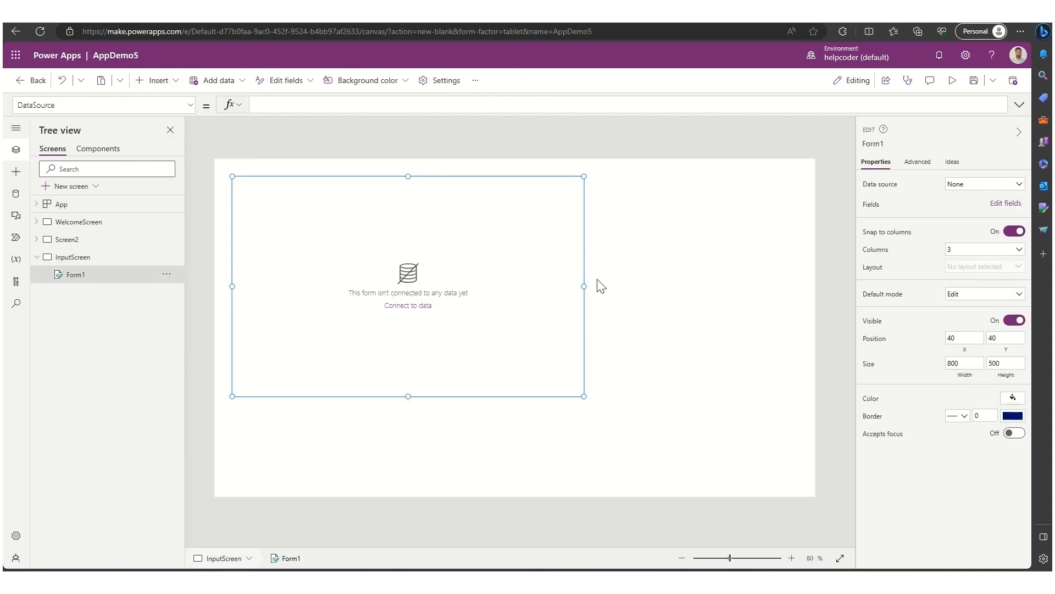
pyautogui.moveTo(584, 286); pyautogui.dragTo(806, 273)
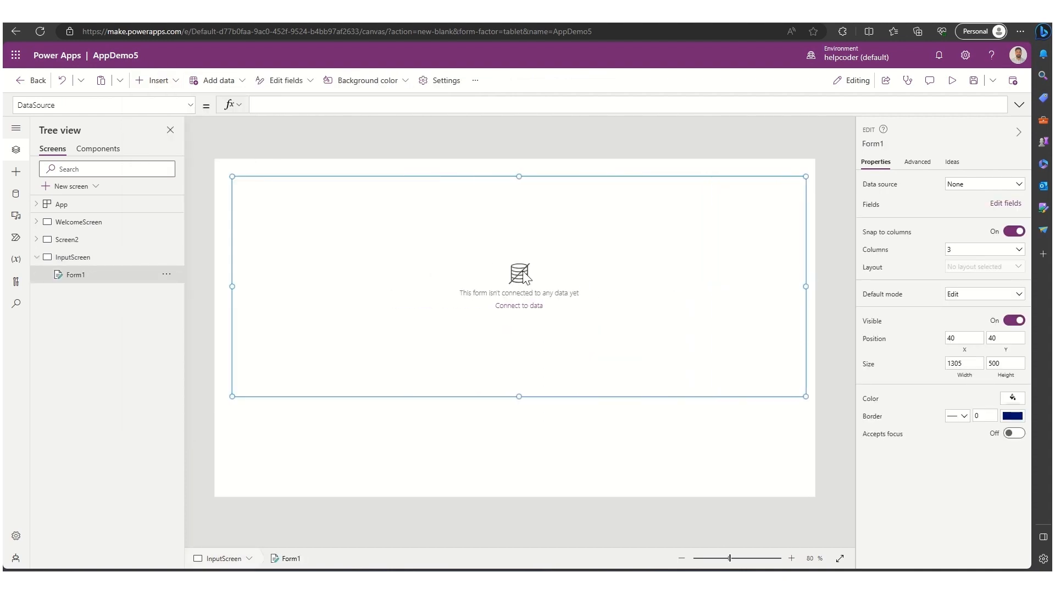
pyautogui.moveTo(490, 176); pyautogui.dragTo(487, 173)
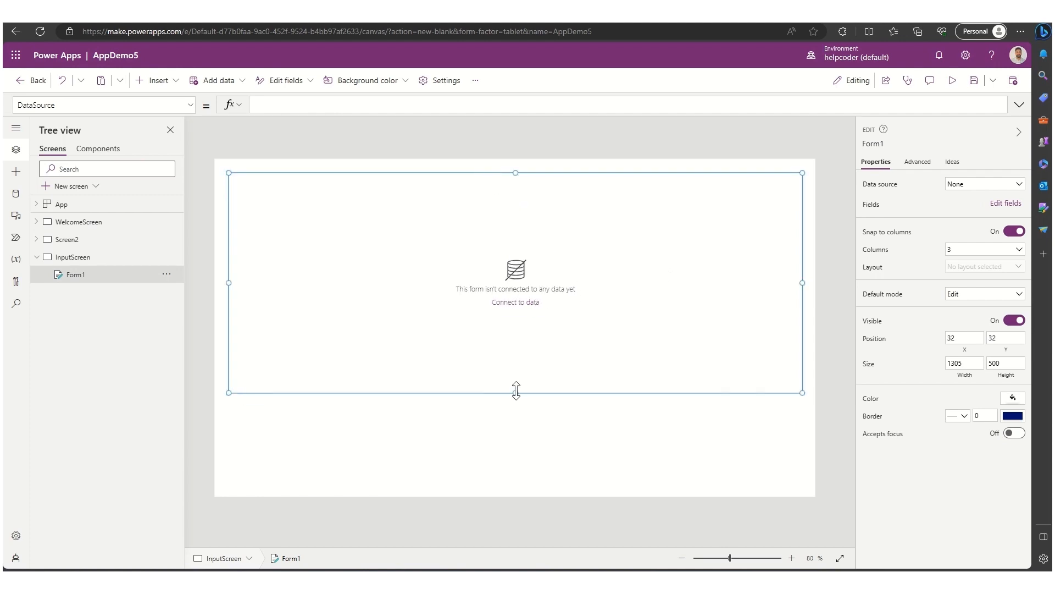
pyautogui.moveTo(516, 390); pyautogui.dragTo(516, 423)
# - Set the form's data source to New Hire Requisition
pyautogui.click(953, 186)
pyautogui.click(939, 274)
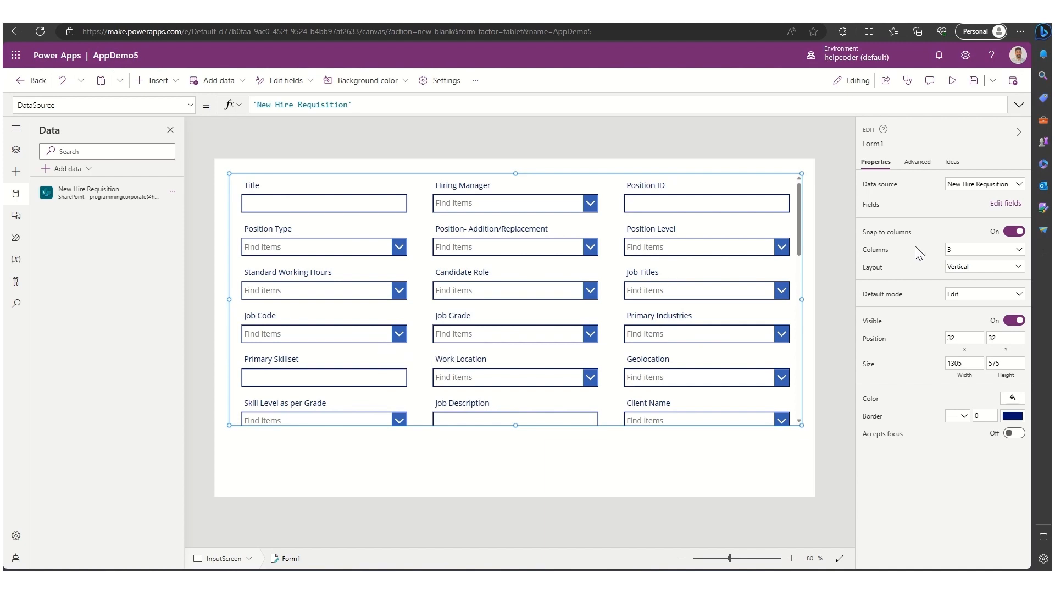
# - Remove the Margin field from the form's fields
pyautogui.click(1006, 203)
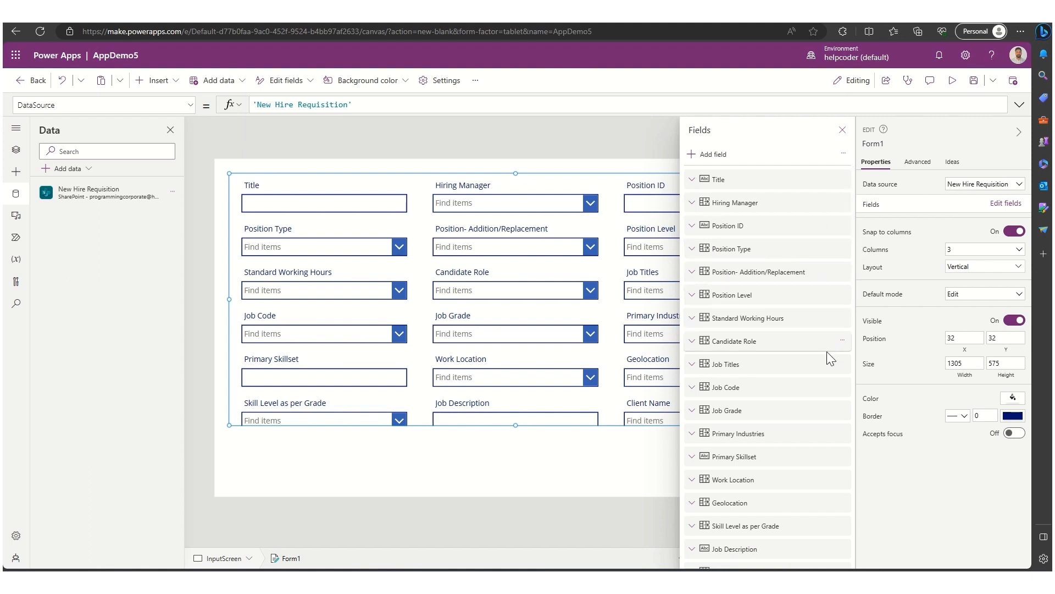
pyautogui.scroll(-5, 817, 423)
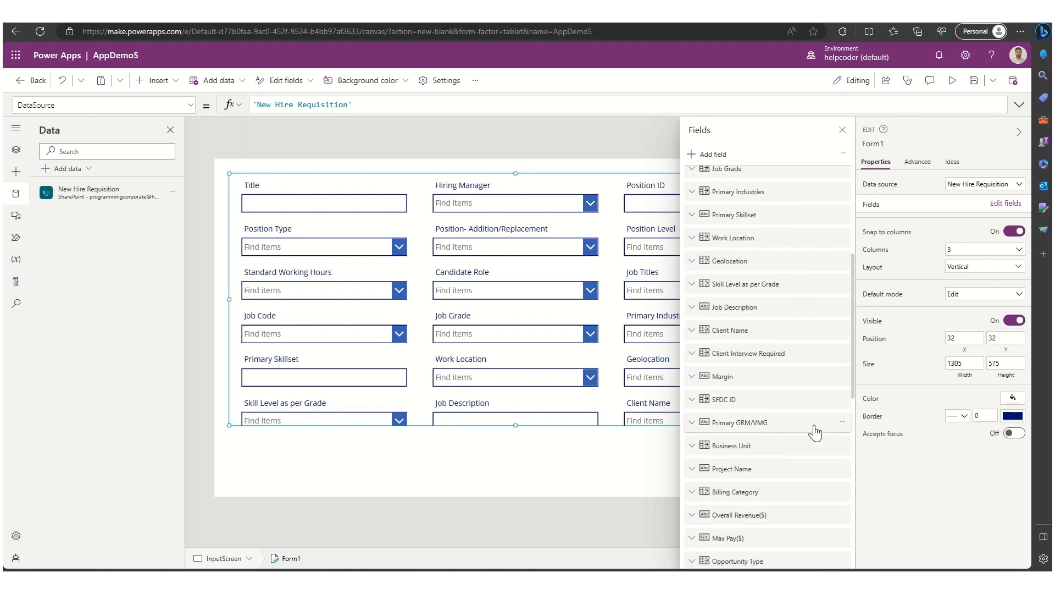
pyautogui.click(842, 378)
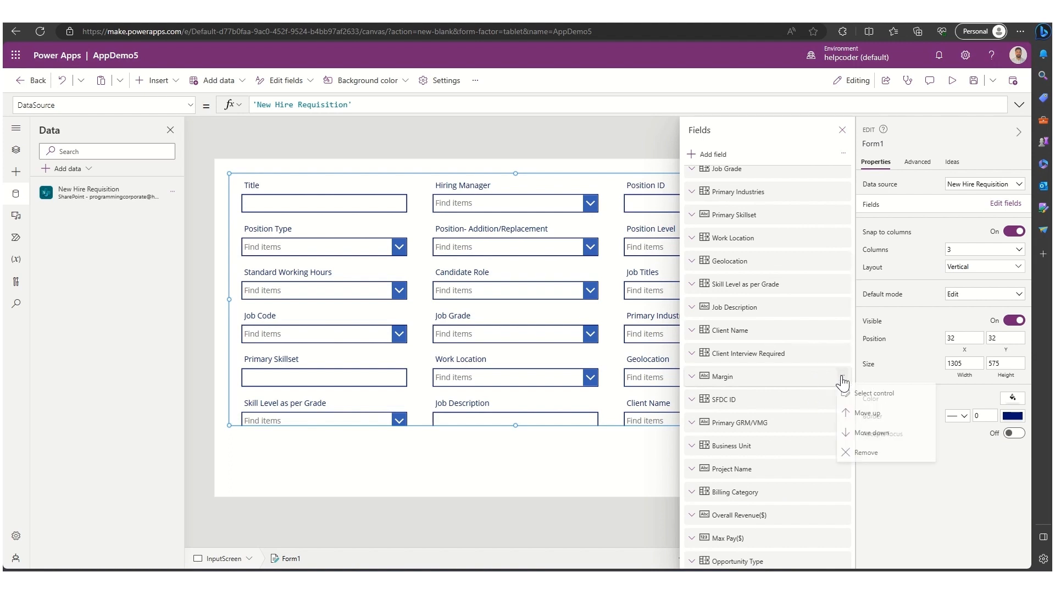
pyautogui.click(866, 453)
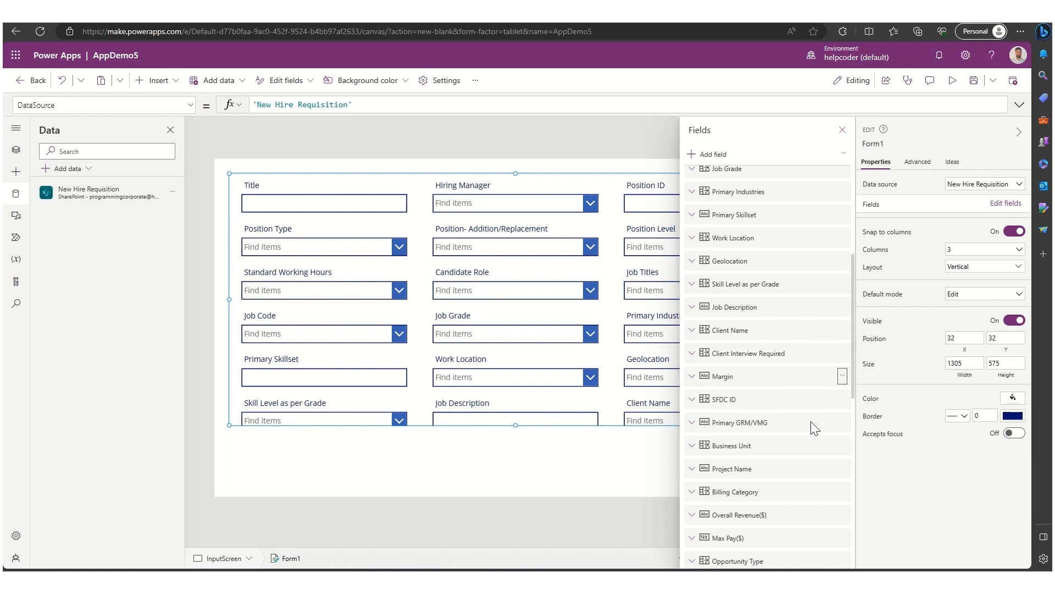
# - Remove the Geolocation field from the form and close the fields list
pyautogui.scroll(-3, 780, 327)
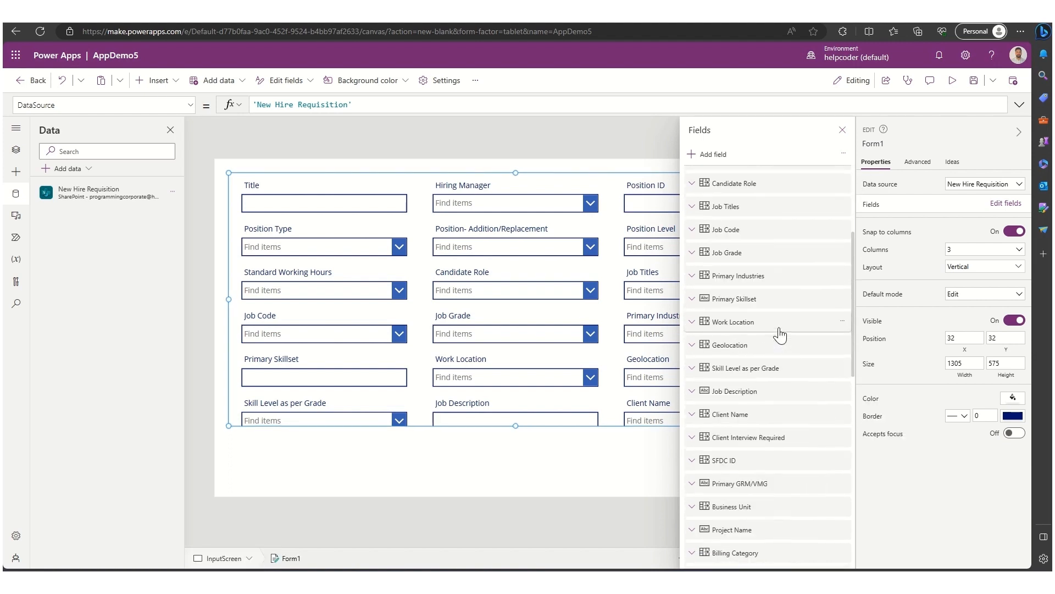
pyautogui.click(844, 345)
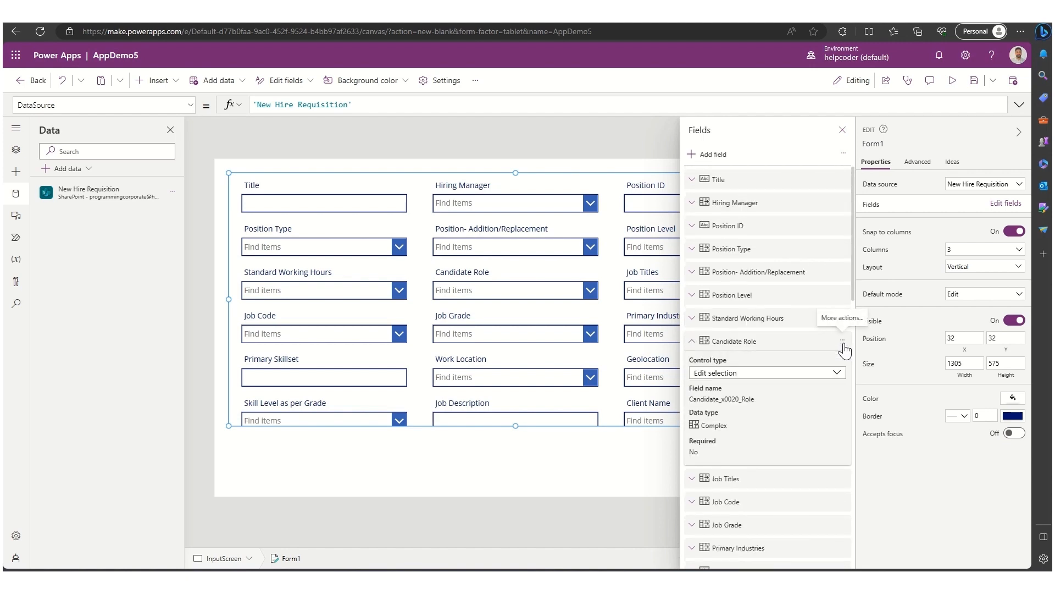
pyautogui.click(813, 345)
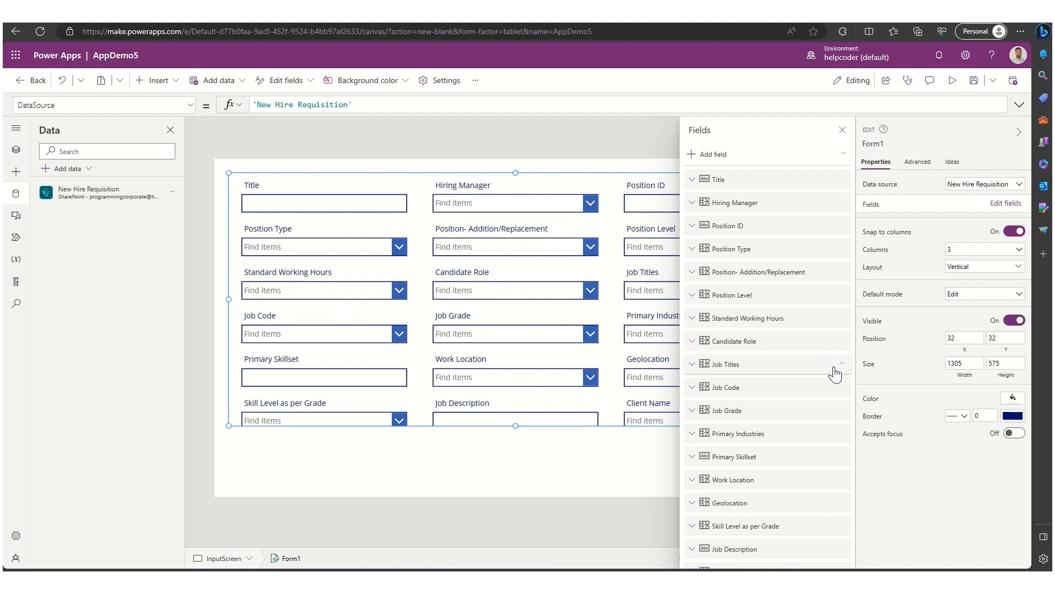
pyautogui.click(844, 503)
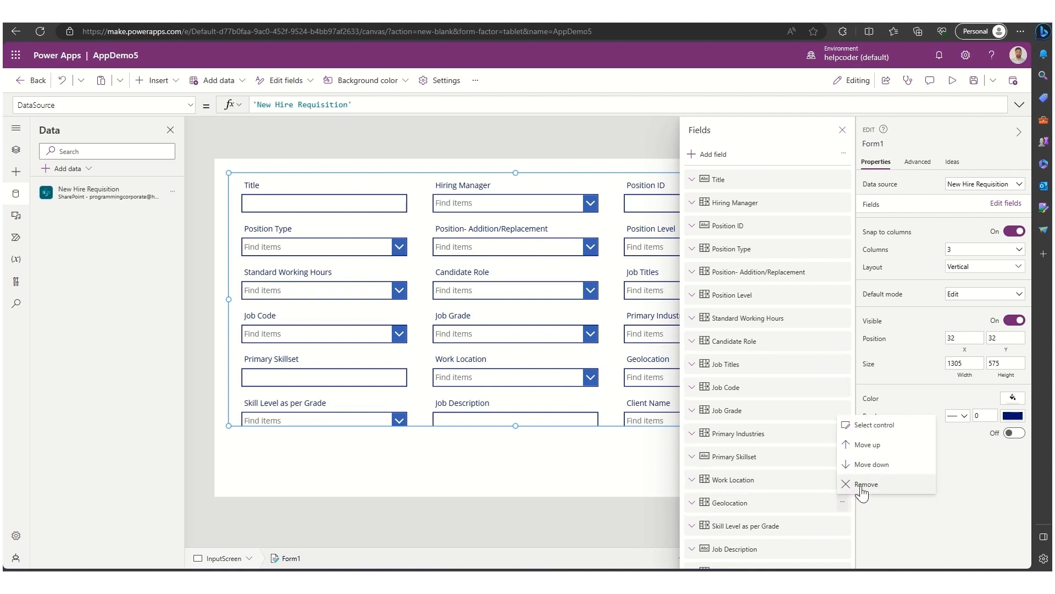
pyautogui.click(861, 486)
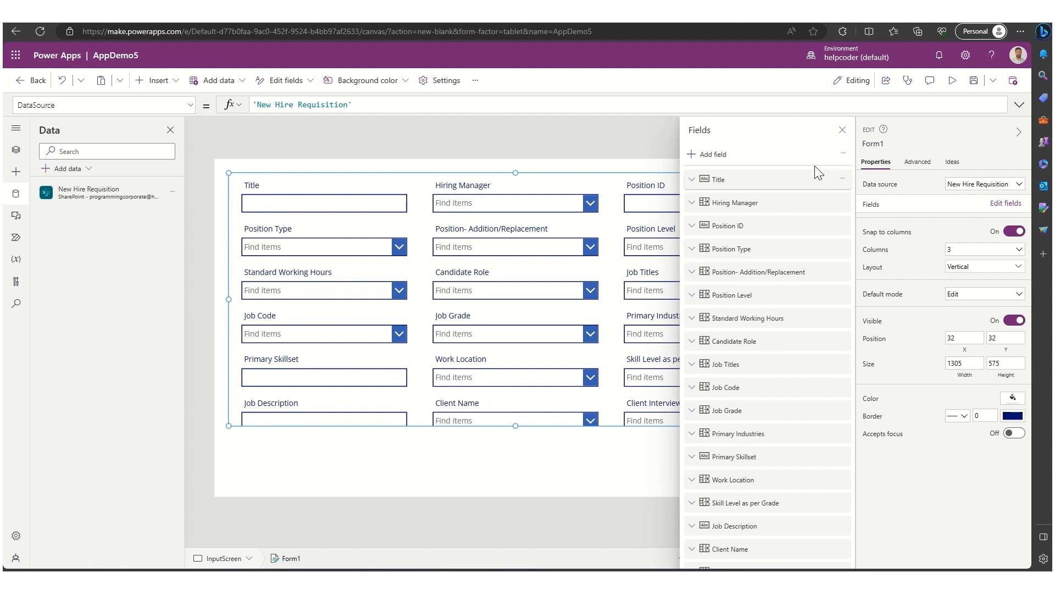
pyautogui.click(845, 136)
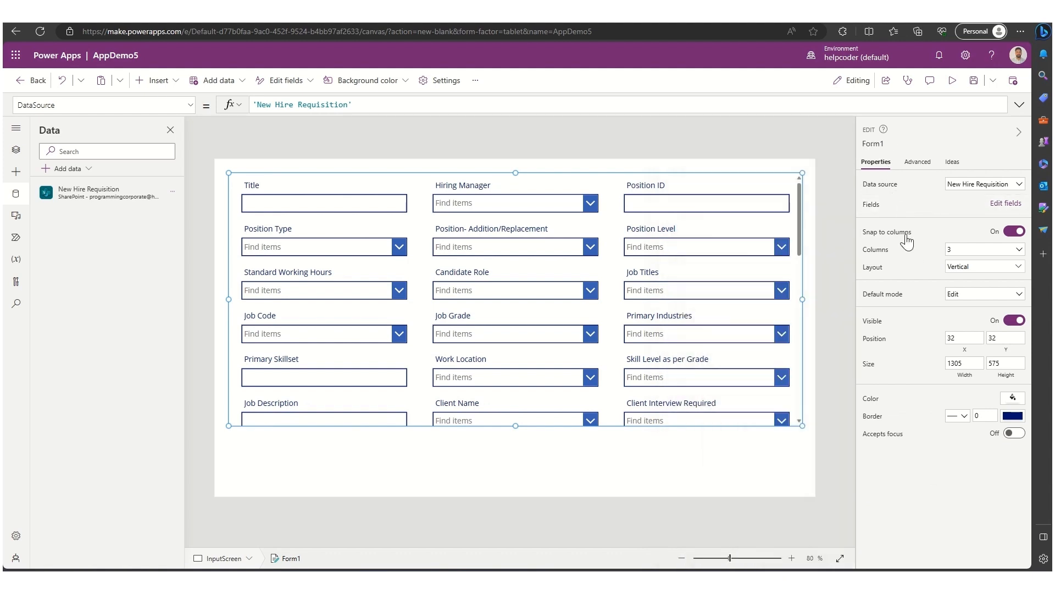
# - Try the form with 4 columns and a Horizontal layout
pyautogui.click(957, 250)
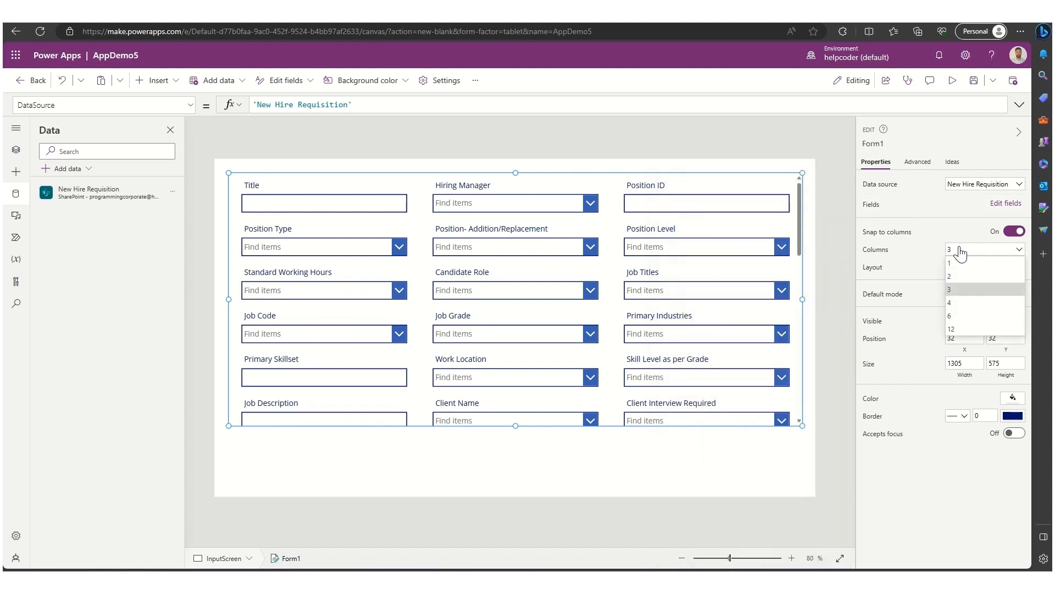
pyautogui.click(958, 302)
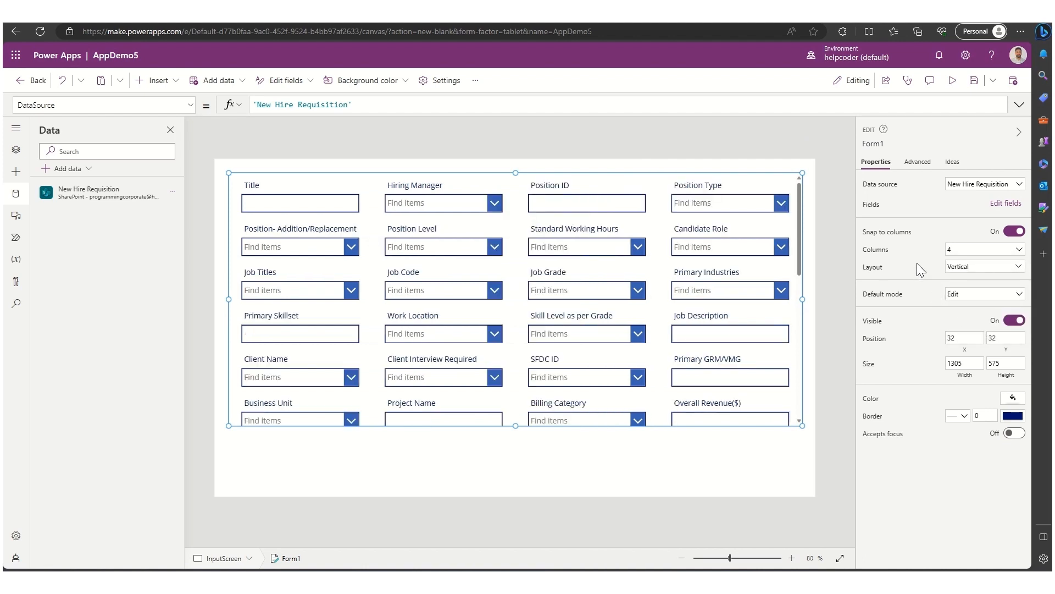
pyautogui.click(959, 266)
pyautogui.click(979, 336)
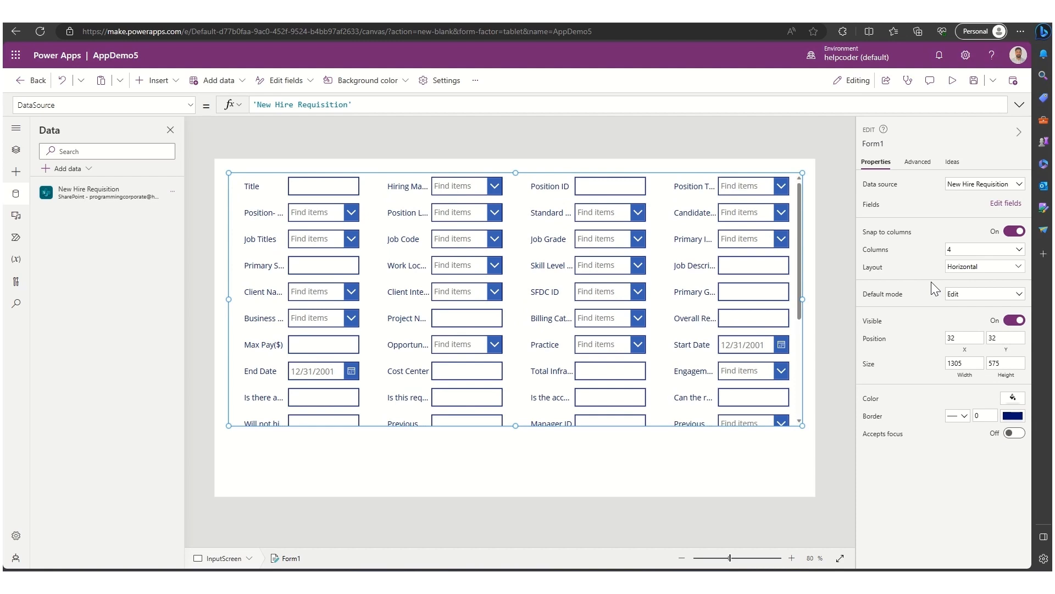
# - Restore the form to a Vertical layout with 3 columns
pyautogui.click(959, 267)
pyautogui.click(916, 337)
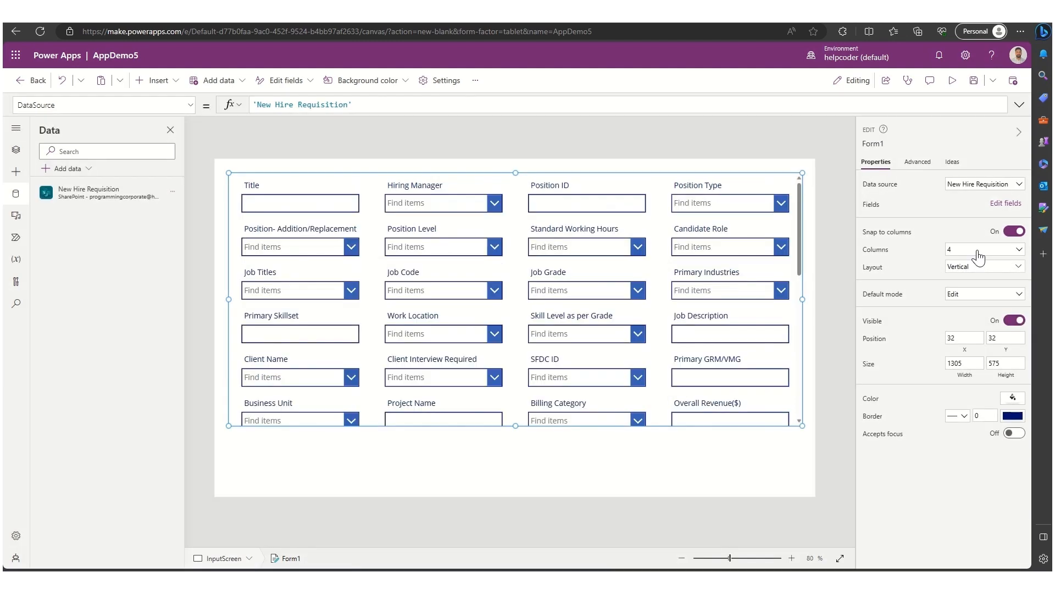
pyautogui.click(978, 252)
pyautogui.click(953, 291)
# - Set the form's default mode to New
pyautogui.click(977, 294)
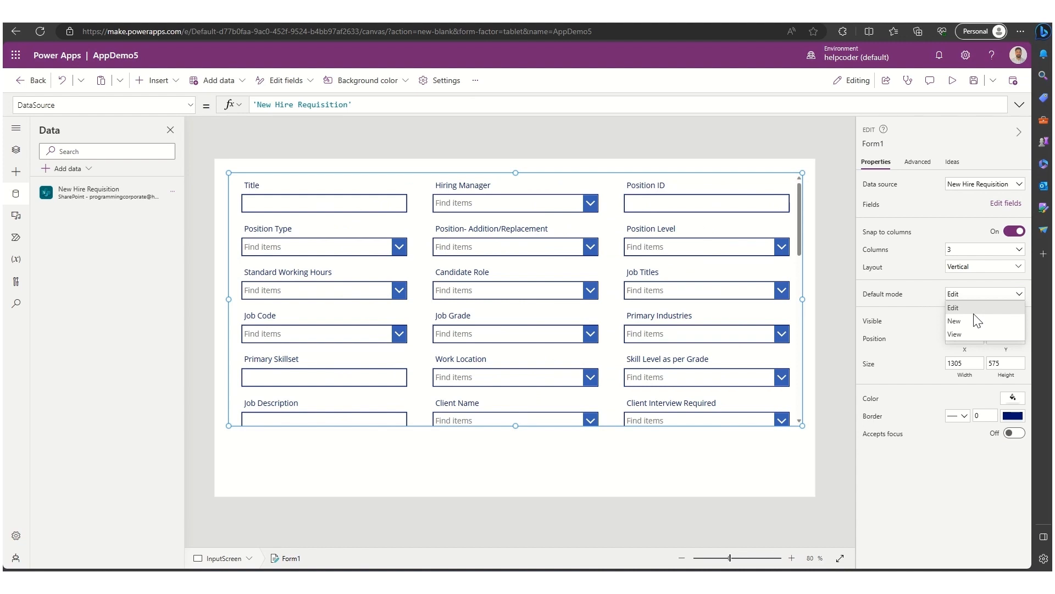
pyautogui.click(972, 321)
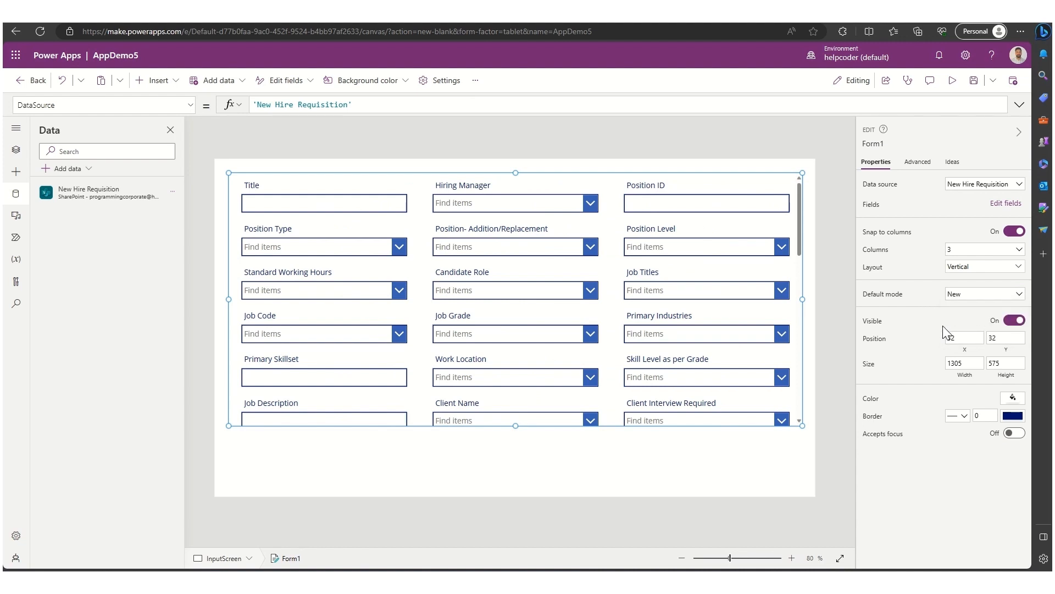
pyautogui.click(1014, 322)
pyautogui.click(540, 440)
# - Insert a button and place it centred below the form
pyautogui.click(153, 79)
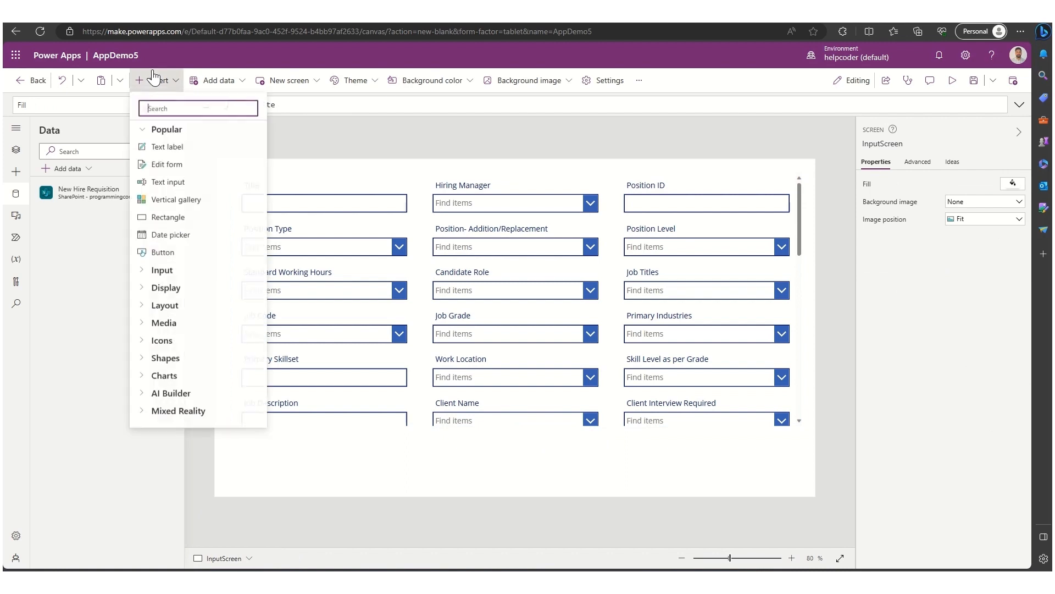
pyautogui.click(167, 251)
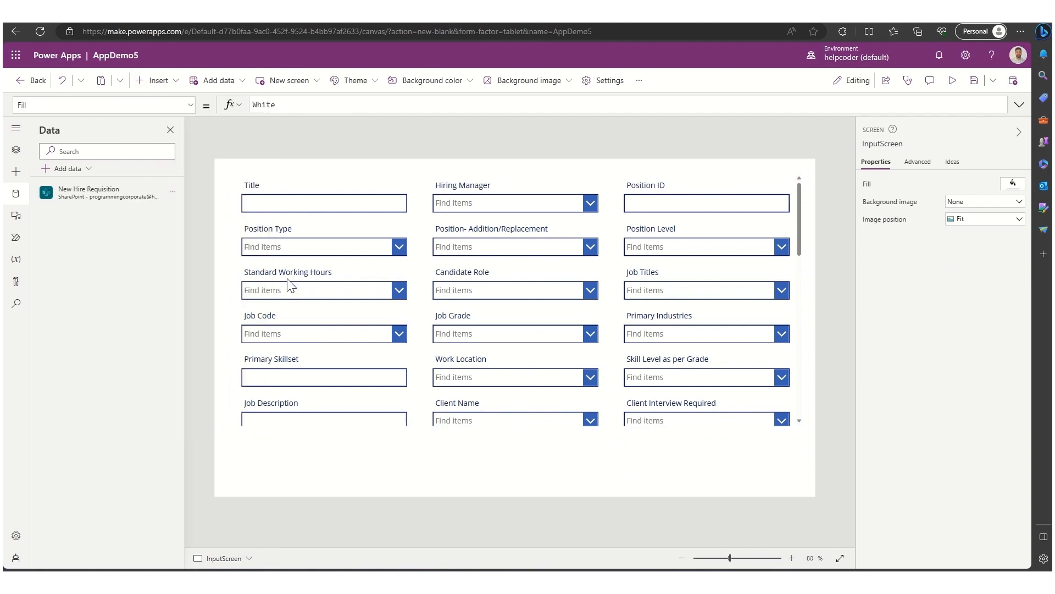
pyautogui.moveTo(264, 186); pyautogui.dragTo(491, 462)
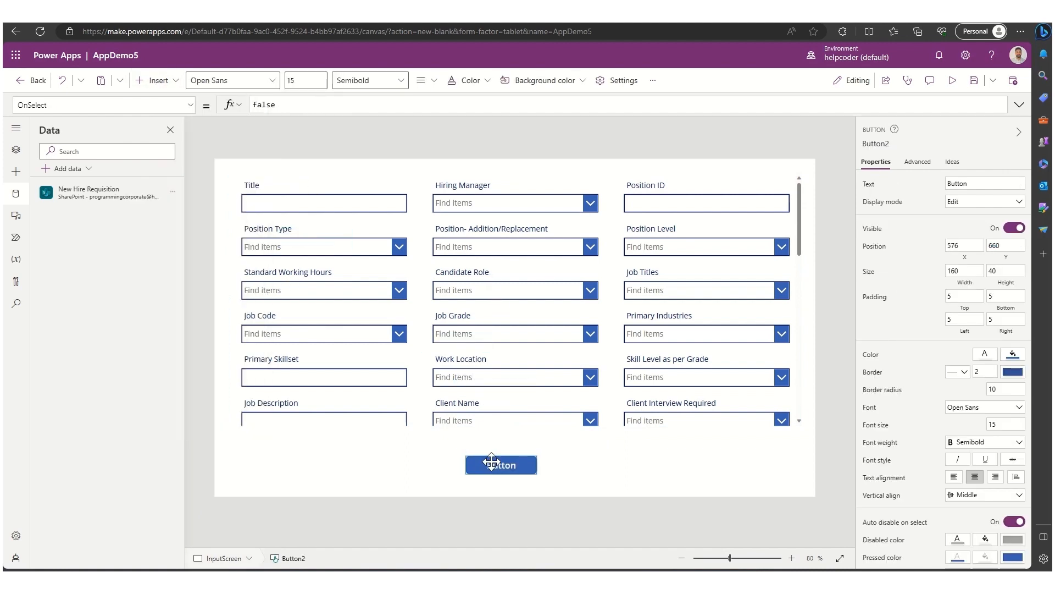
# - Set the button's text to Submit
pyautogui.doubleClick(956, 183)
pyautogui.write('Submit')
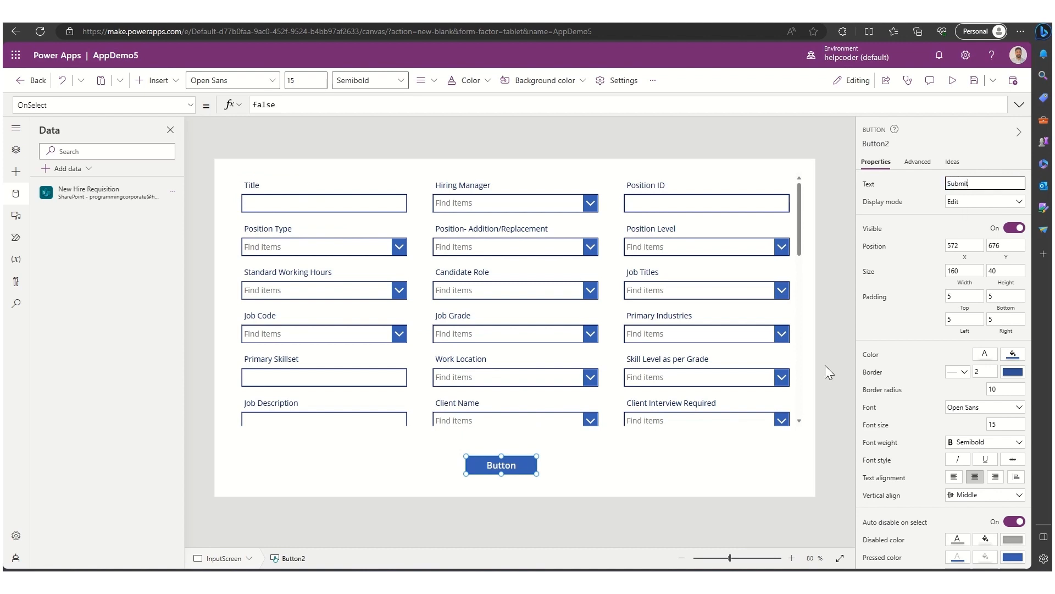
pyautogui.click(555, 466)
pyautogui.click(502, 471)
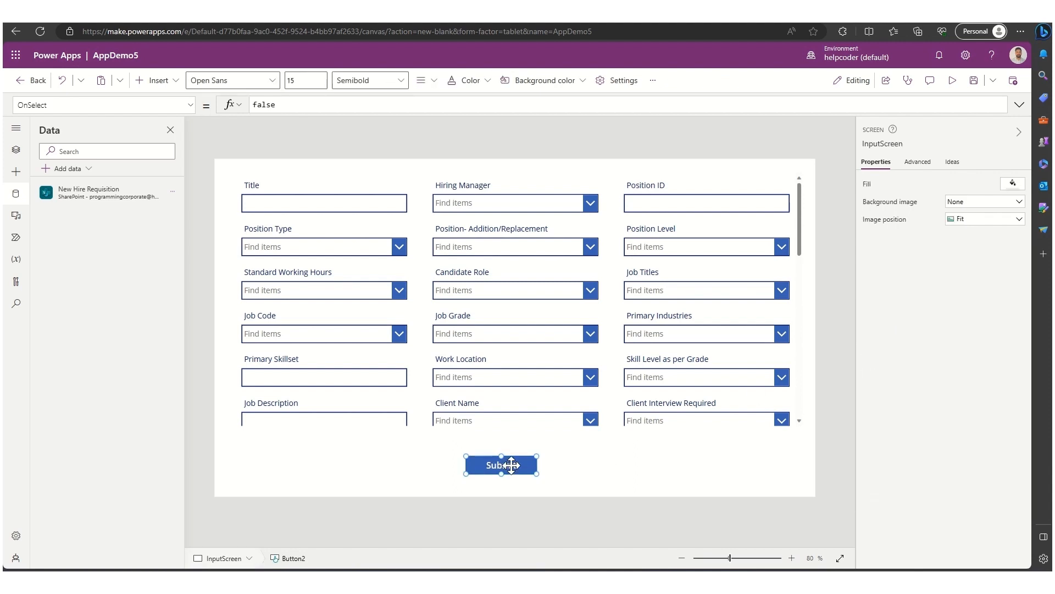
# - Set the Submit button's OnSelect formula to SubmitForm(Form1);
pyautogui.doubleClick(269, 104)
pyautogui.press('BackSpace')
pyautogui.write('Submi')
pyautogui.press('Tab')
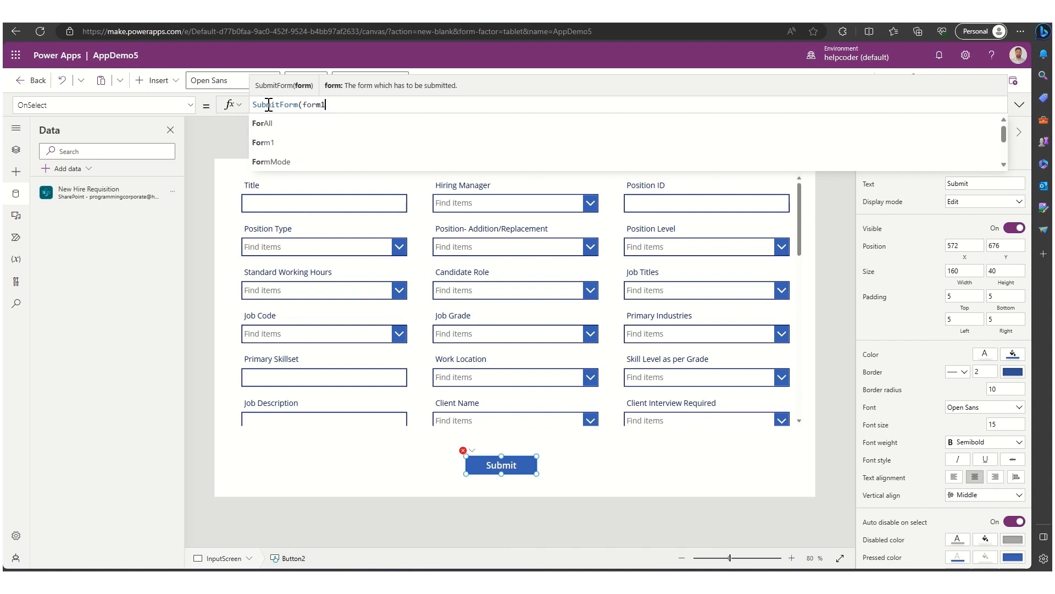
pyautogui.press('Down')
pyautogui.press('Return')
pyautogui.write(');')
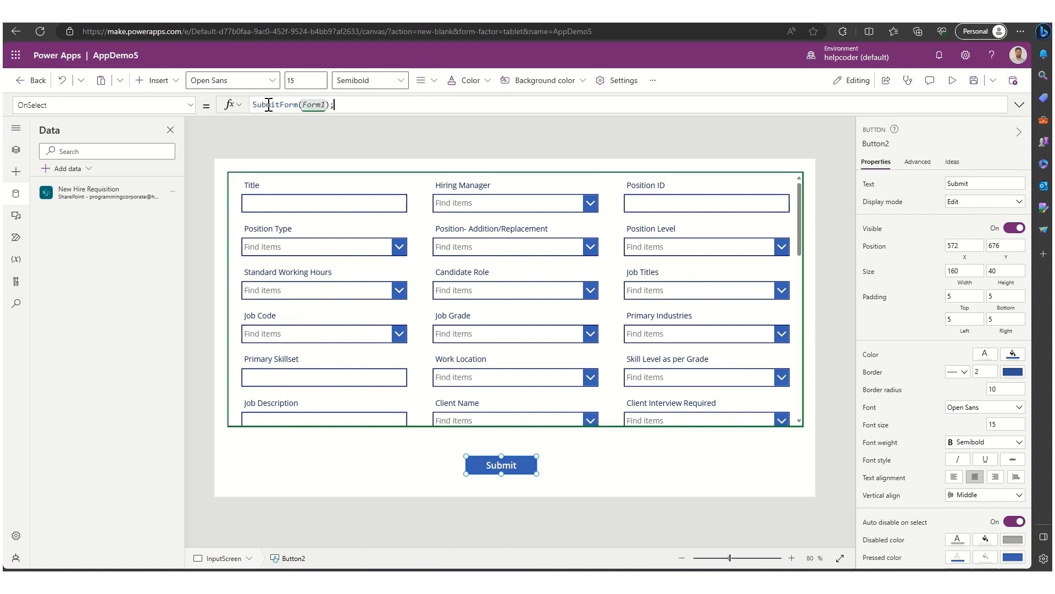
pyautogui.click(620, 473)
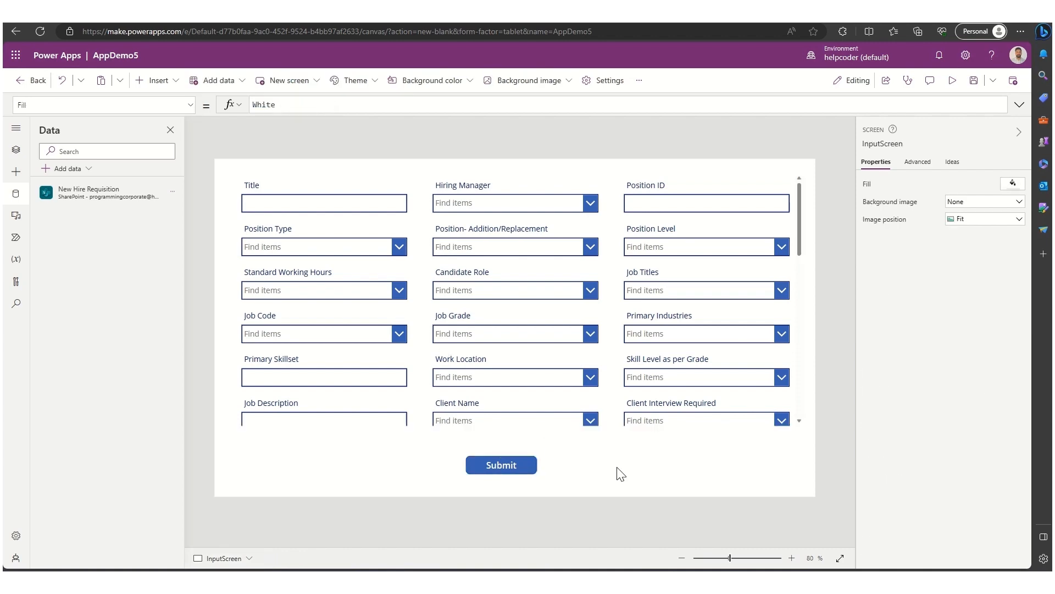
# - Preview the app and fill in Title and Position ID as test01 and pick a Hiring Manager
pyautogui.click(954, 82)
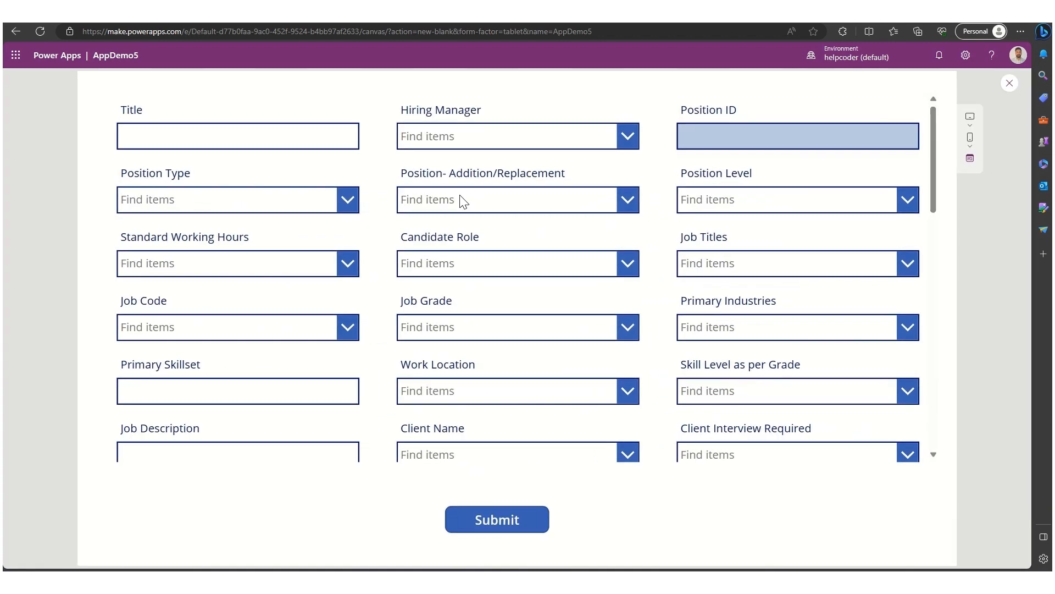
pyautogui.click(185, 138)
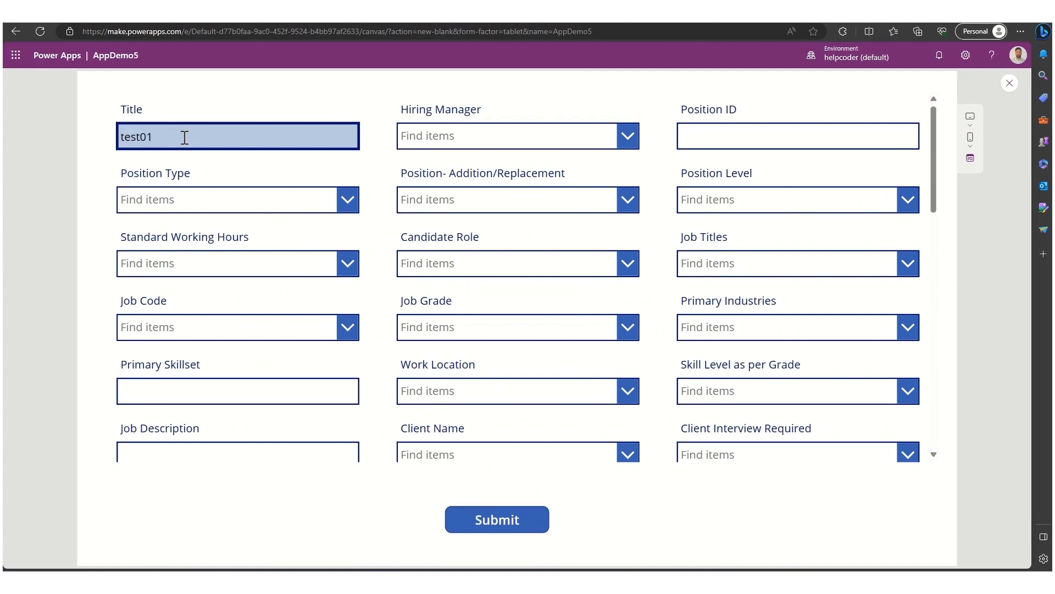
pyautogui.doubleClick(185, 138)
pyautogui.hotkey('ctrl', 'c')
pyautogui.click(473, 140)
pyautogui.write('ra')
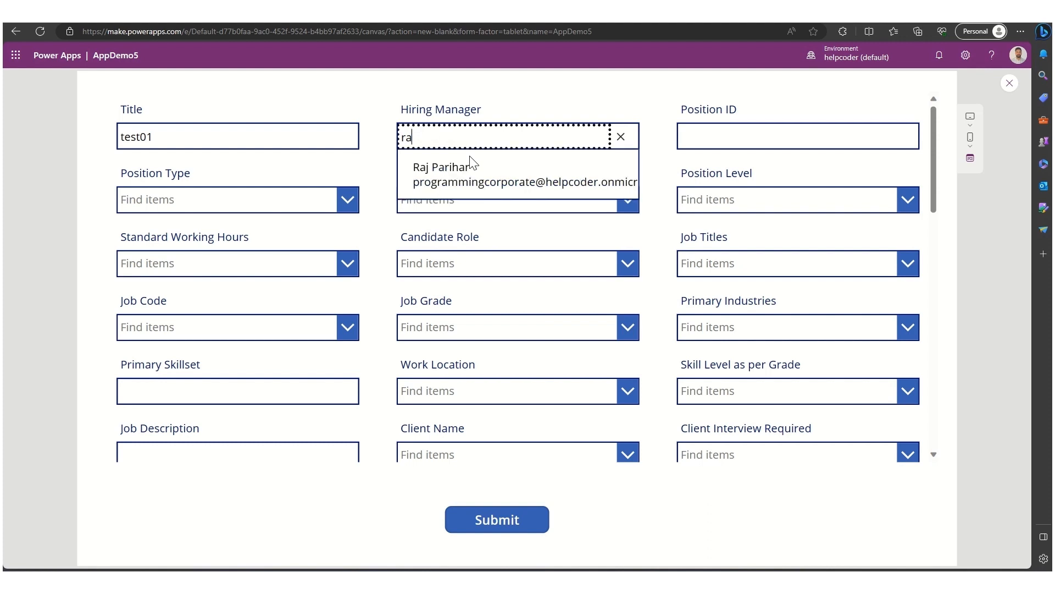
pyautogui.click(471, 166)
pyautogui.click(728, 132)
pyautogui.hotkey('ctrl', 'v')
# - Choose Position Type New, Position- Addition/Replacement New HC with Incremental Revenue, and Position Level N+2
pyautogui.click(287, 199)
pyautogui.click(255, 231)
pyautogui.click(470, 201)
pyautogui.click(471, 231)
pyautogui.click(766, 212)
pyautogui.click(766, 226)
# - Choose Standard Working Hours 35 hours/week, Candidate Role IC - Non-Manager, and Job Titles Operations Manager1
pyautogui.click(222, 273)
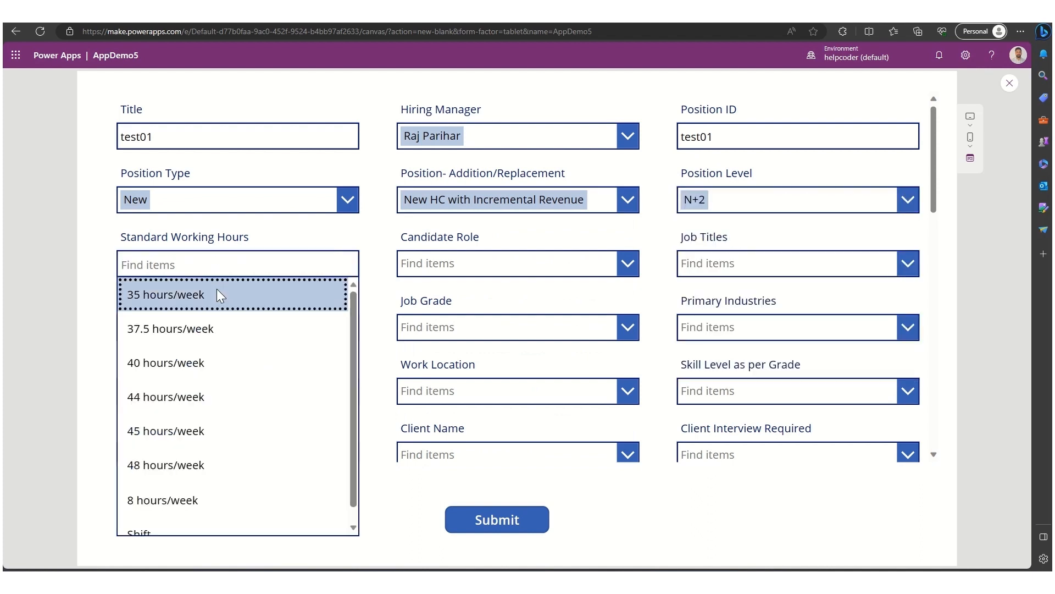
pyautogui.click(216, 290)
pyautogui.click(478, 263)
pyautogui.click(478, 291)
pyautogui.click(720, 268)
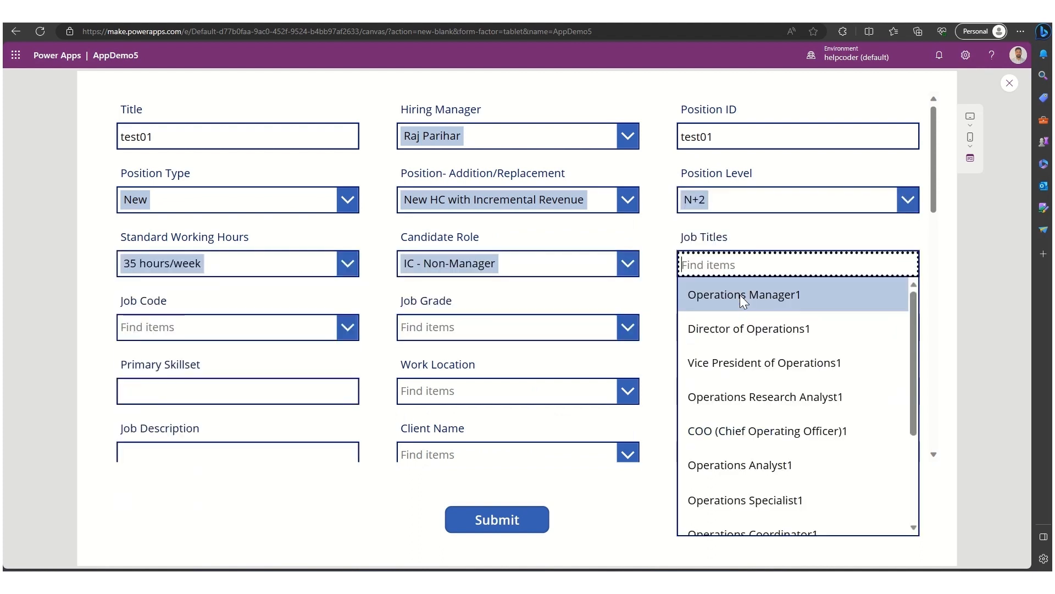
pyautogui.click(740, 297)
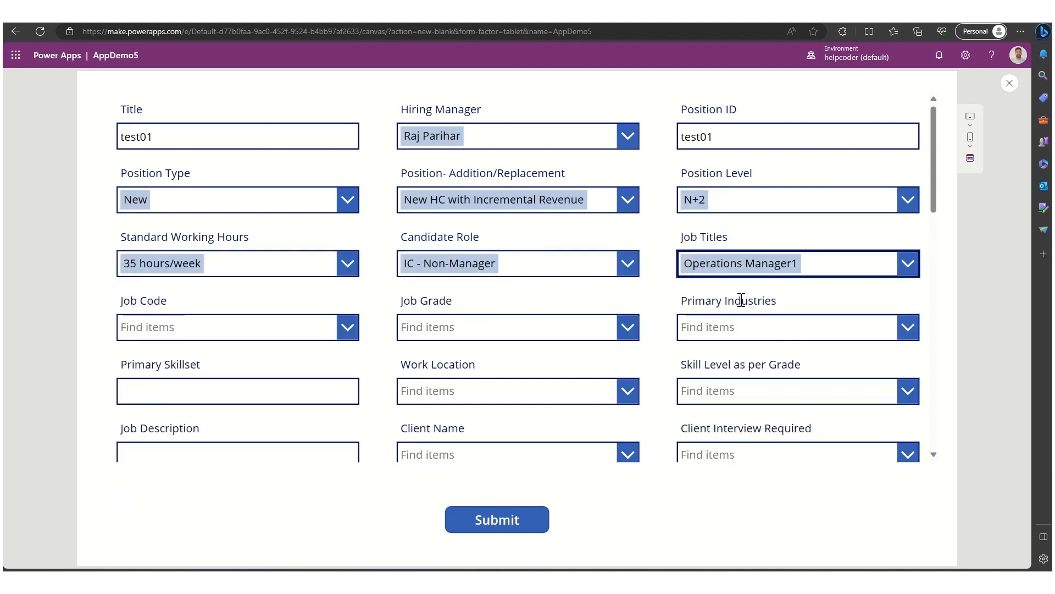
# - Choose Job Code OPMGR, Job Grade 4, and Primary Industries Commercial Sector
pyautogui.click(260, 337)
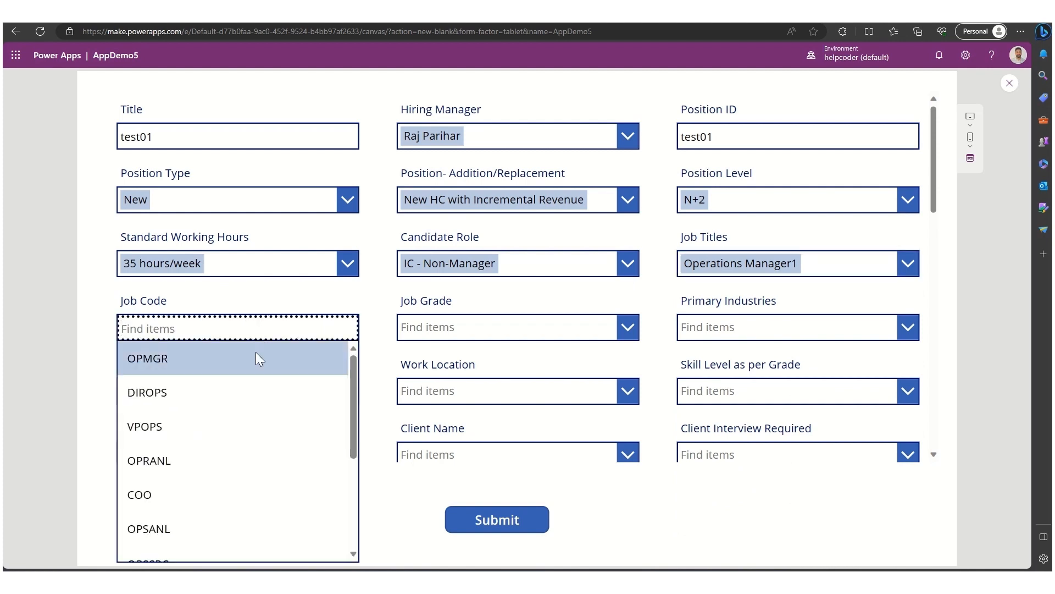
pyautogui.click(259, 357)
pyautogui.click(490, 325)
pyautogui.click(502, 358)
pyautogui.click(750, 337)
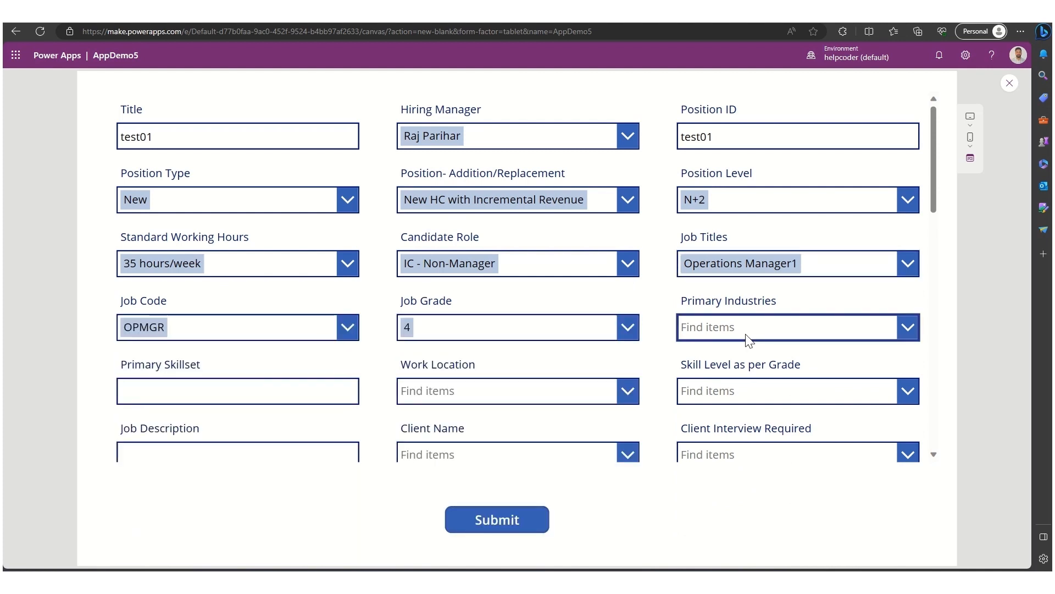
pyautogui.click(747, 362)
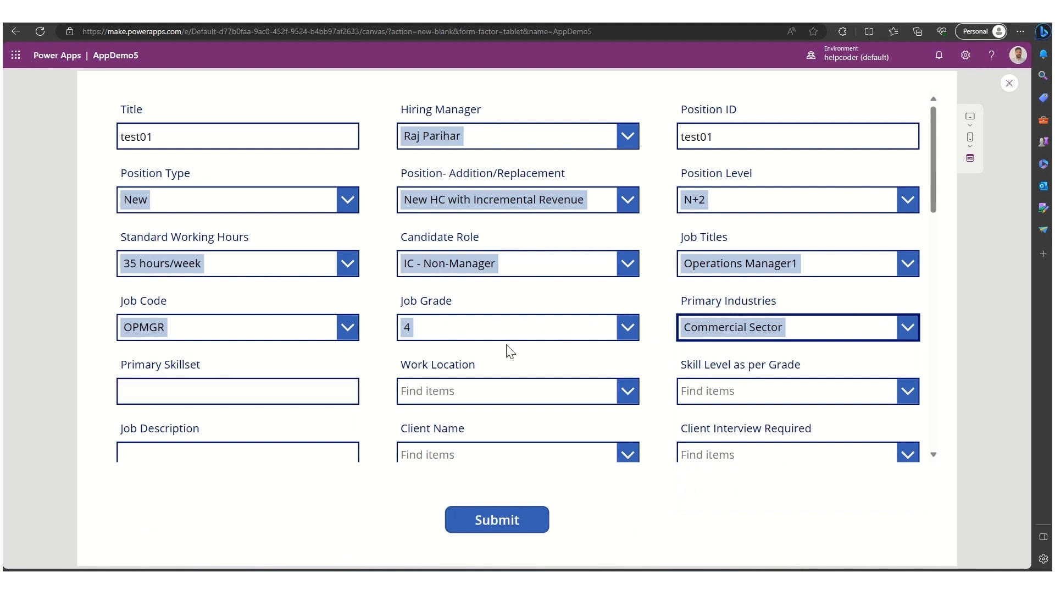
pyautogui.scroll(-2, 508, 349)
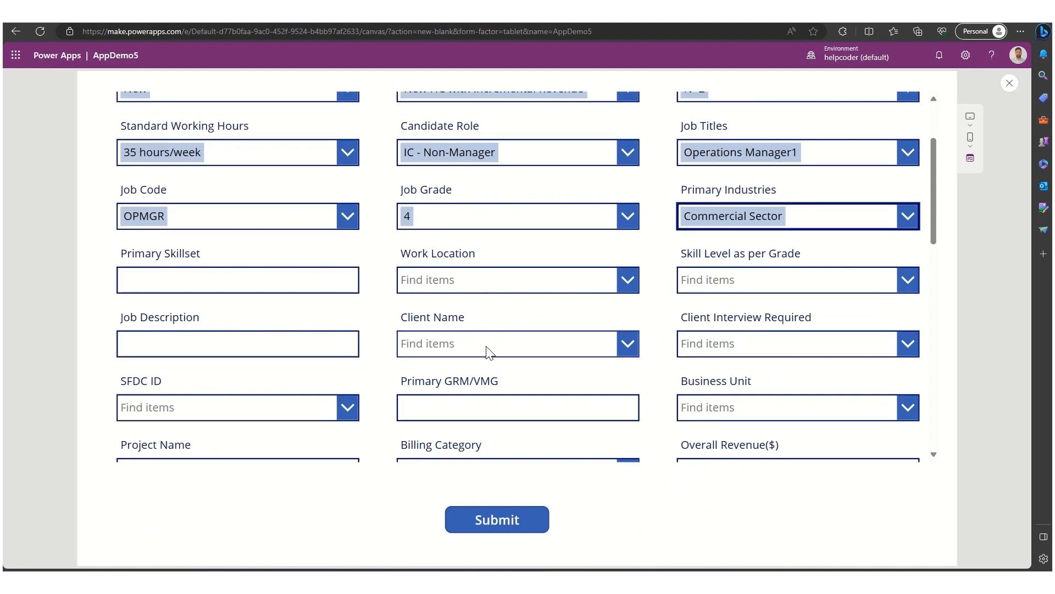
pyautogui.click(487, 346)
pyautogui.click(482, 316)
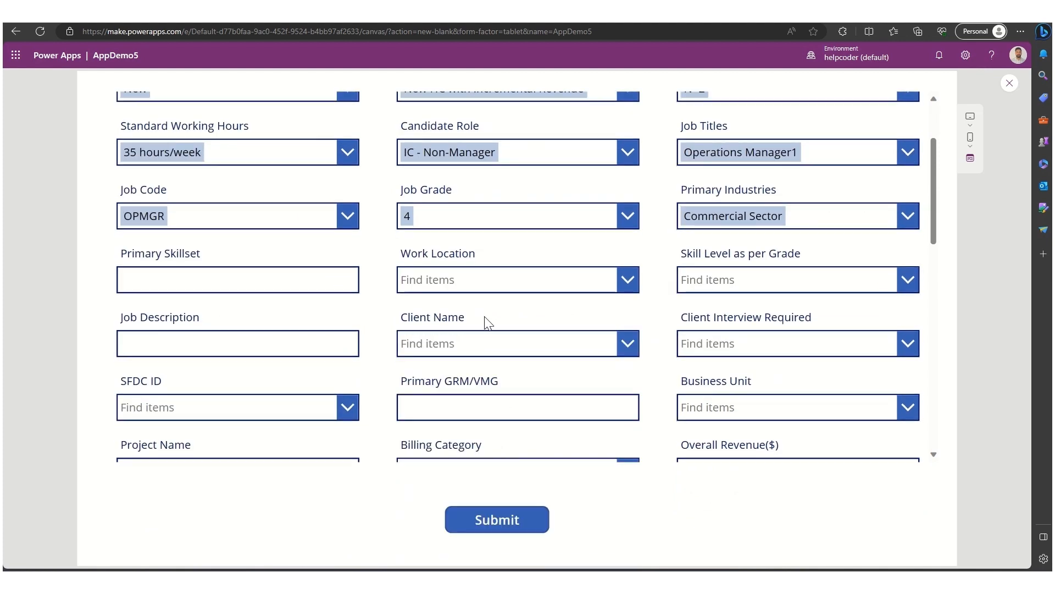
pyautogui.scroll(2, 495, 340)
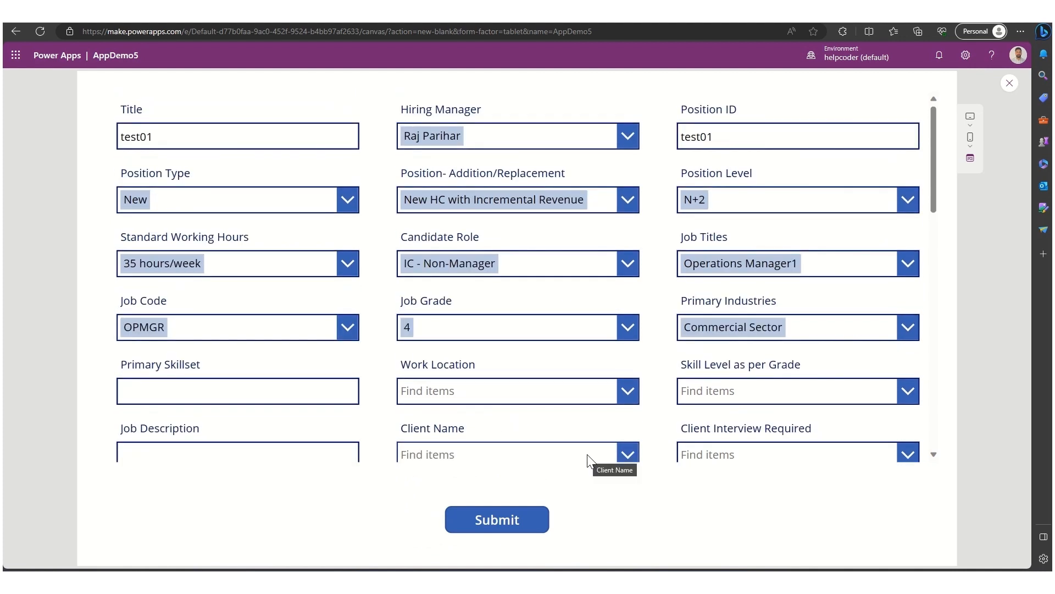
# - Submit the test01 item from the preview and close the preview
pyautogui.click(501, 526)
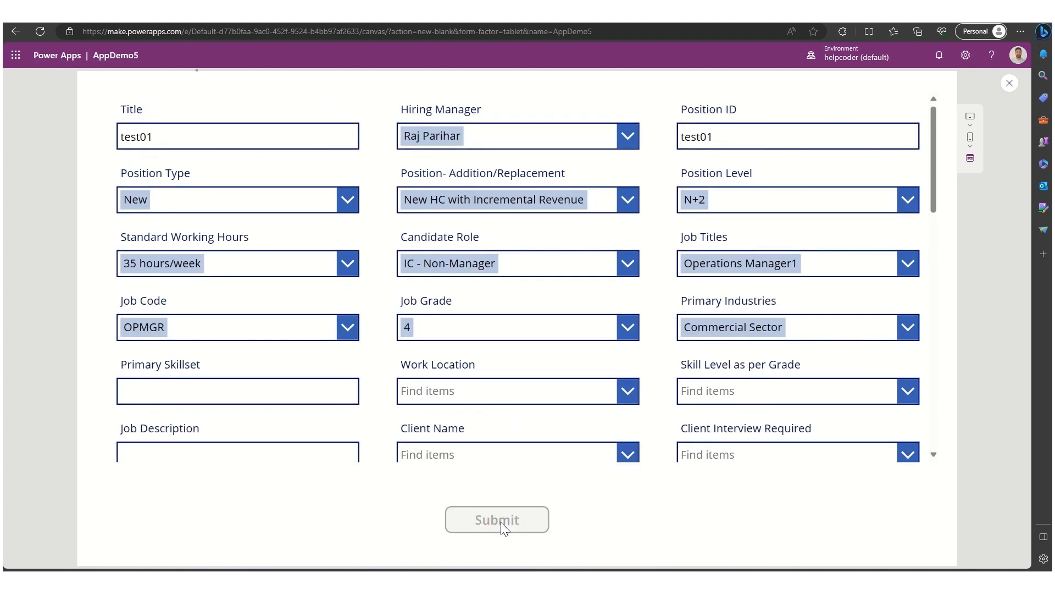
pyautogui.click(1010, 85)
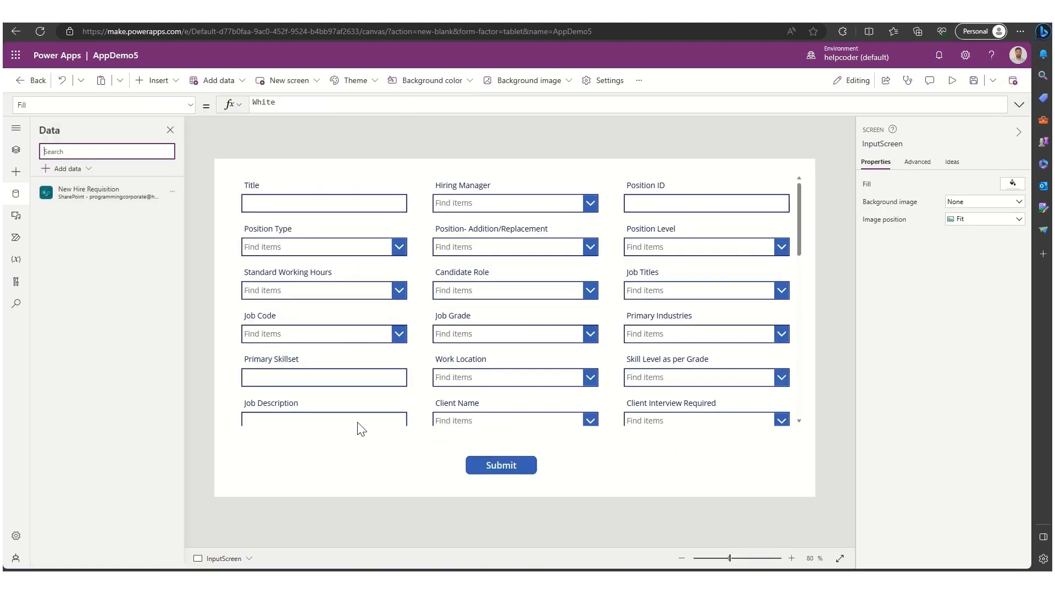
# - Set Form1's OnSuccess to Navigate(WelcomeScreen);Notify("Item has been added successfully", NotificationType.Success)
pyautogui.click(16, 154)
pyautogui.click(37, 257)
pyautogui.click(37, 256)
pyautogui.click(75, 292)
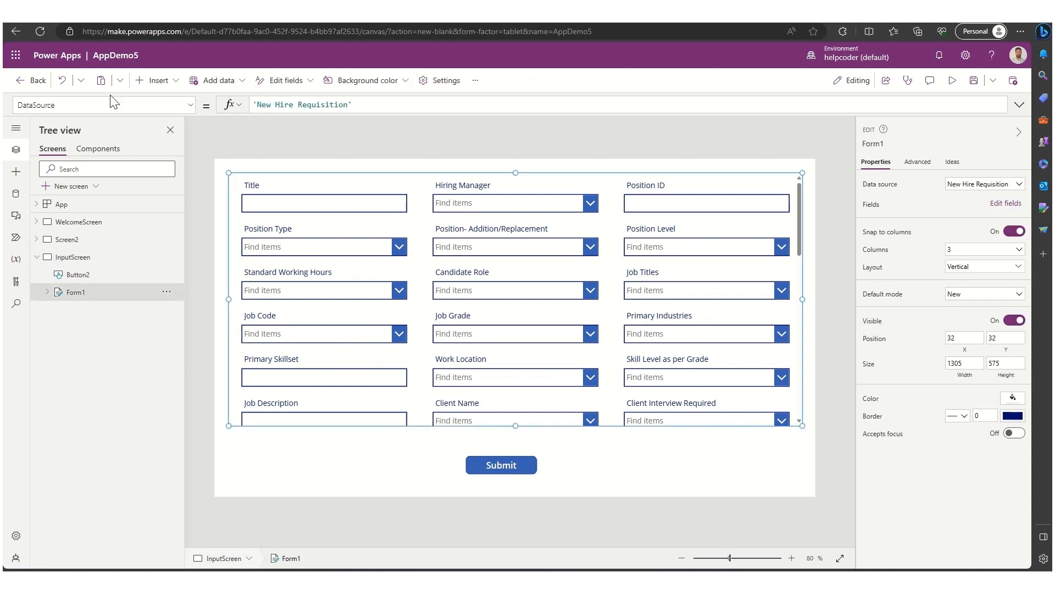
pyautogui.click(52, 105)
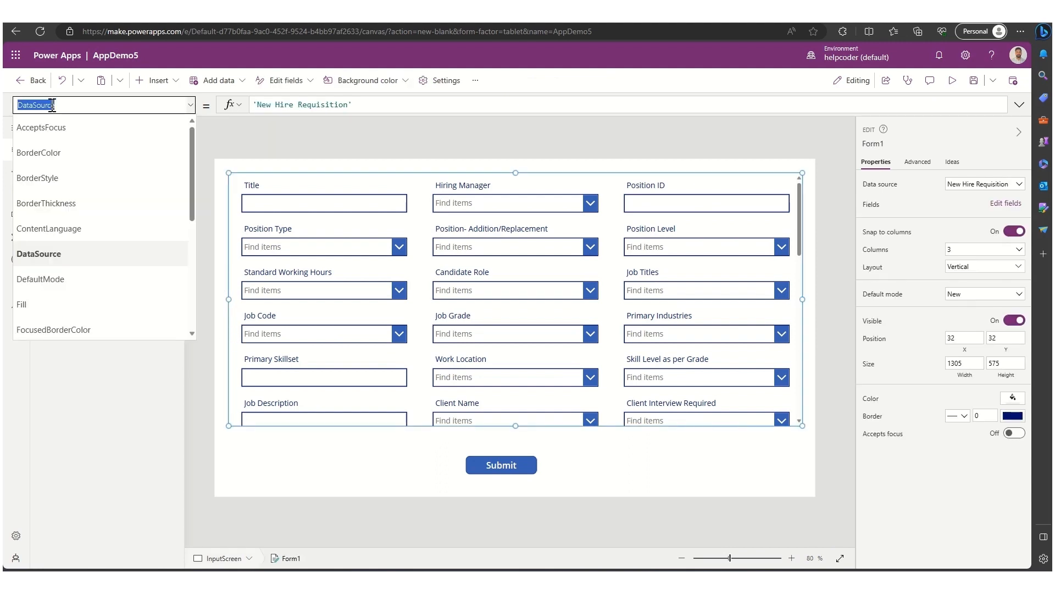
pyautogui.write('OnSuccess')
pyautogui.press('Return')
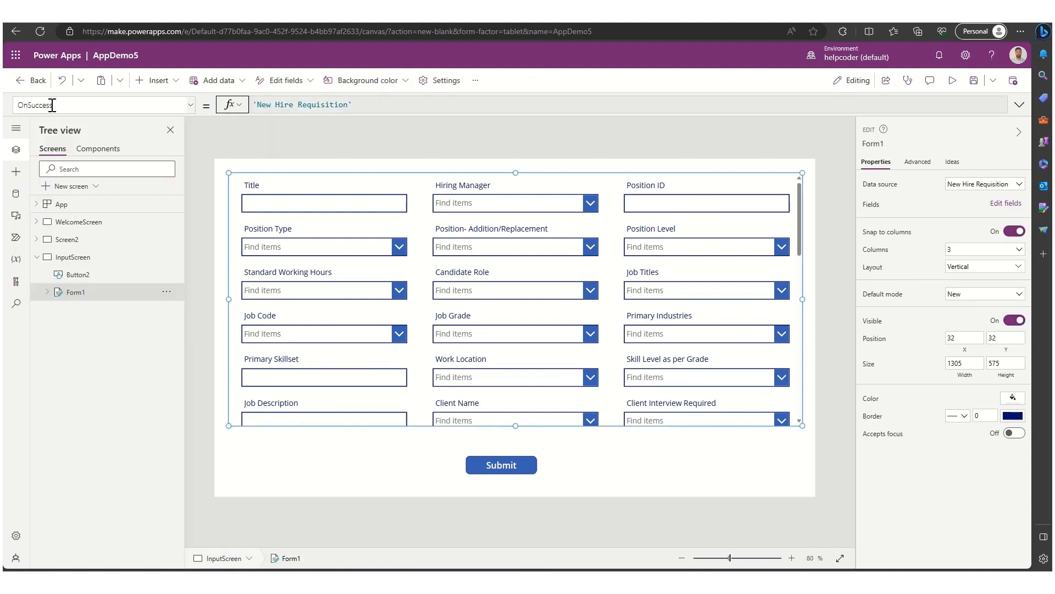
pyautogui.doubleClick(261, 103)
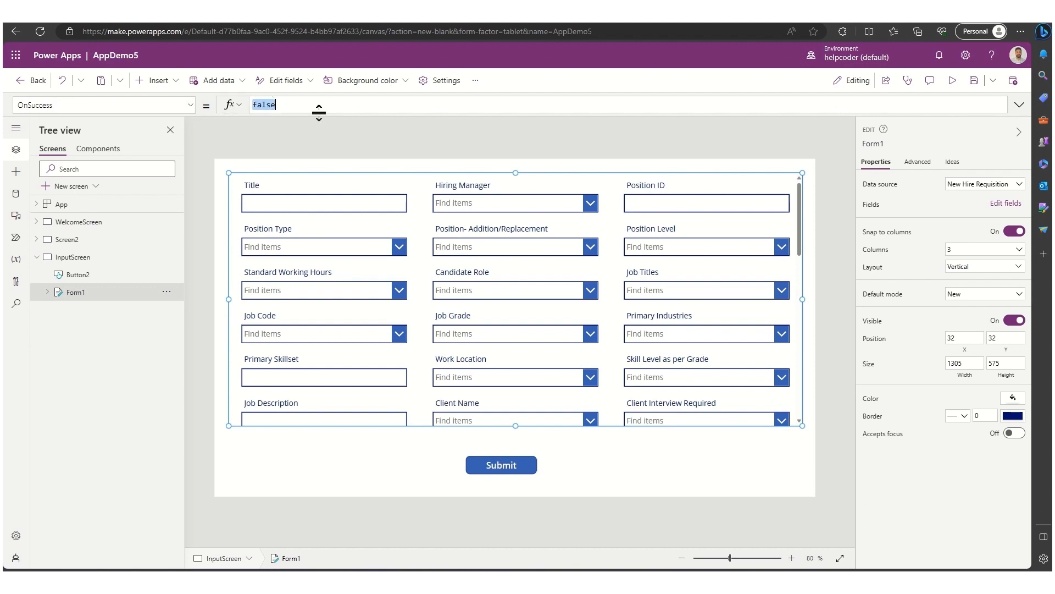
pyautogui.press('BackSpace')
pyautogui.write('Navi')
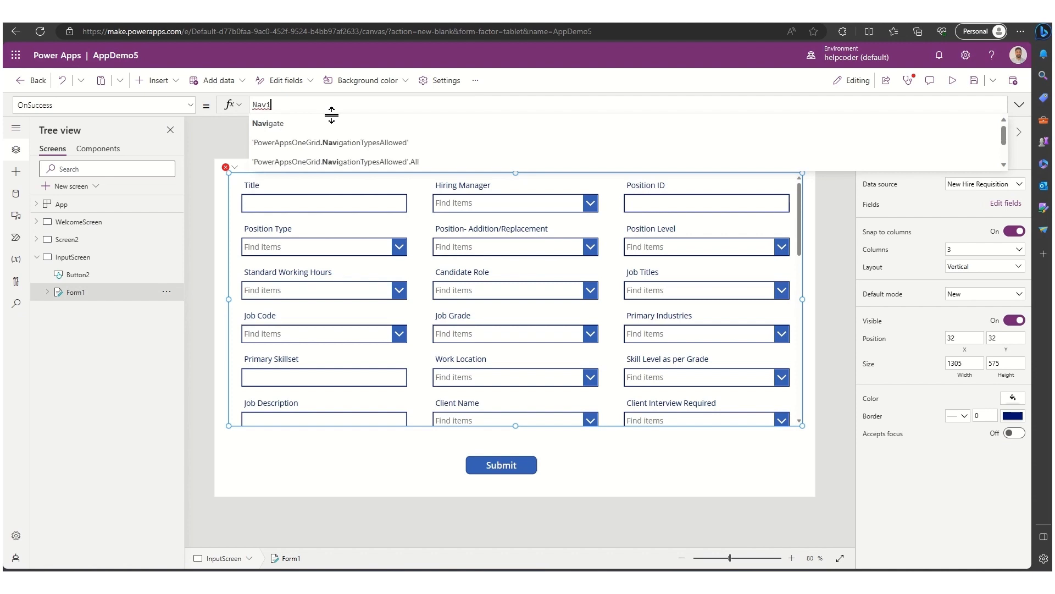
pyautogui.press('Tab')
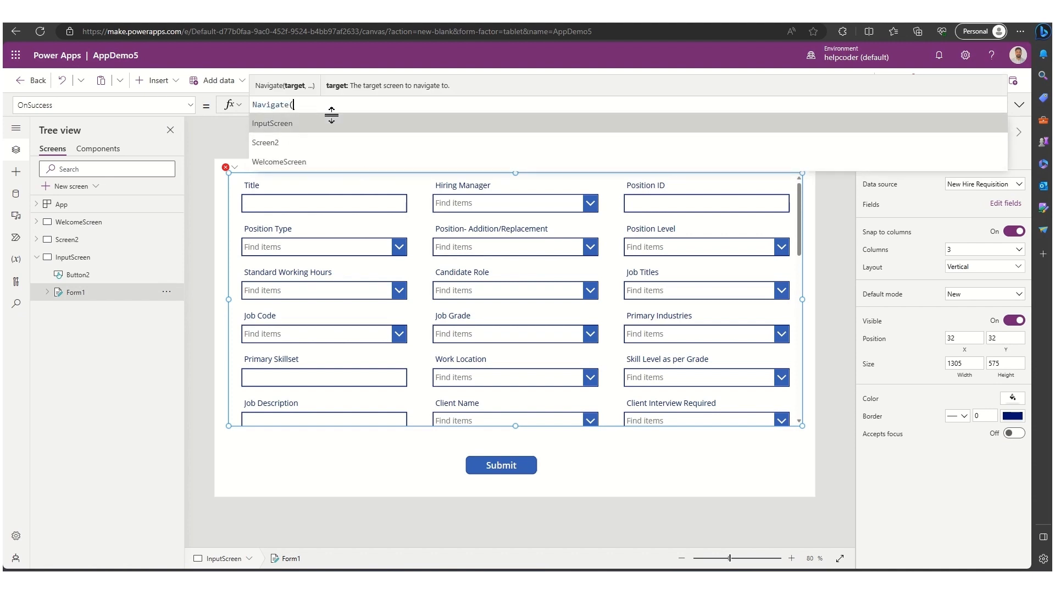
pyautogui.press('Down')
pyautogui.press('Down')
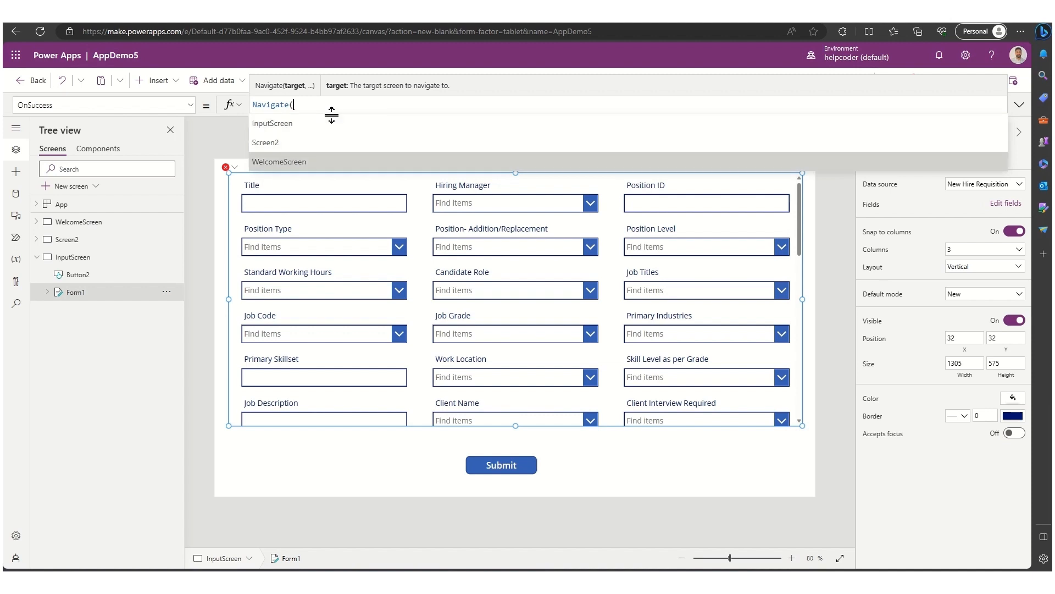
pyautogui.press('Tab')
pyautogui.write(';')
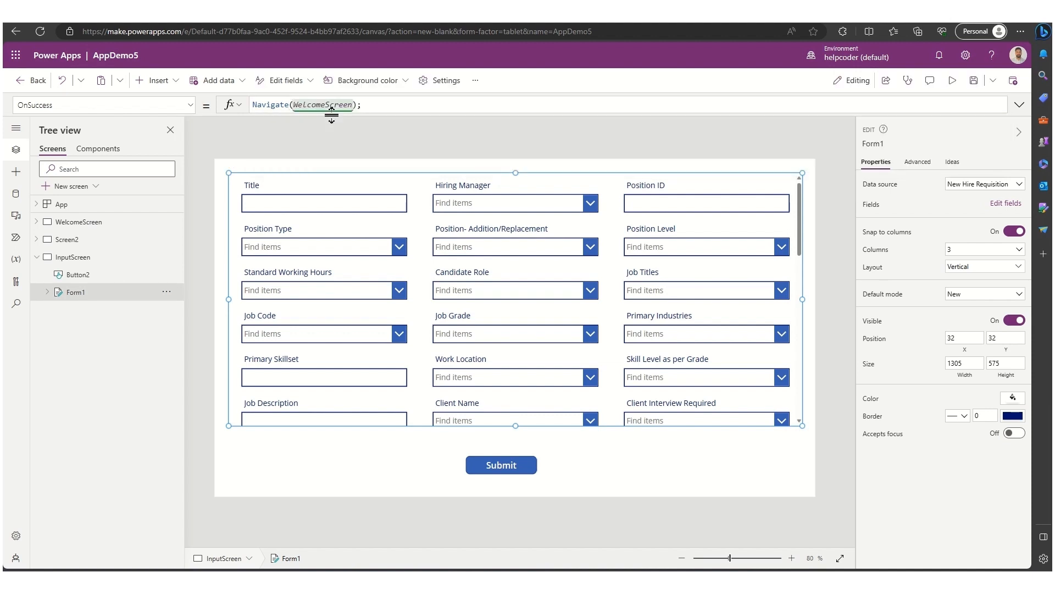
pyautogui.write('Notify("Item has been added successfully", noti')
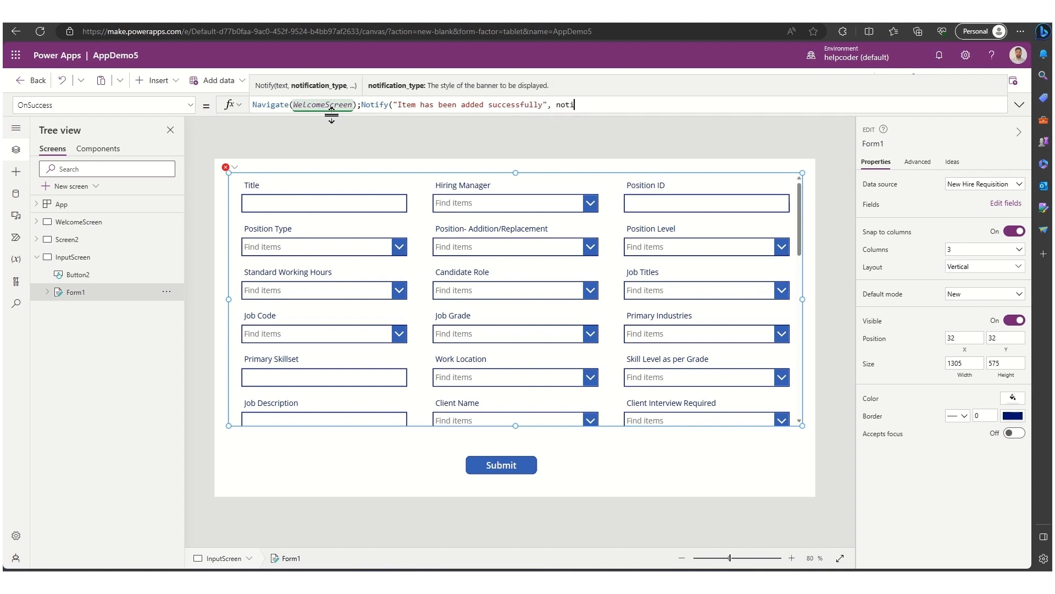
pyautogui.write('cation')
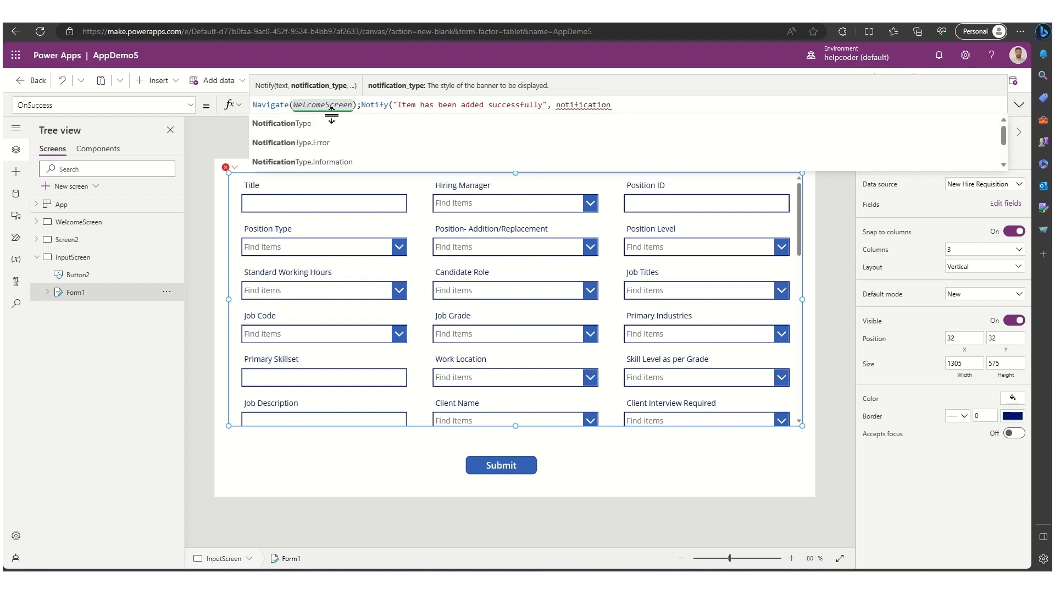
pyautogui.press('Down')
pyautogui.press('Down')
pyautogui.press('Down')
pyautogui.press('Tab')
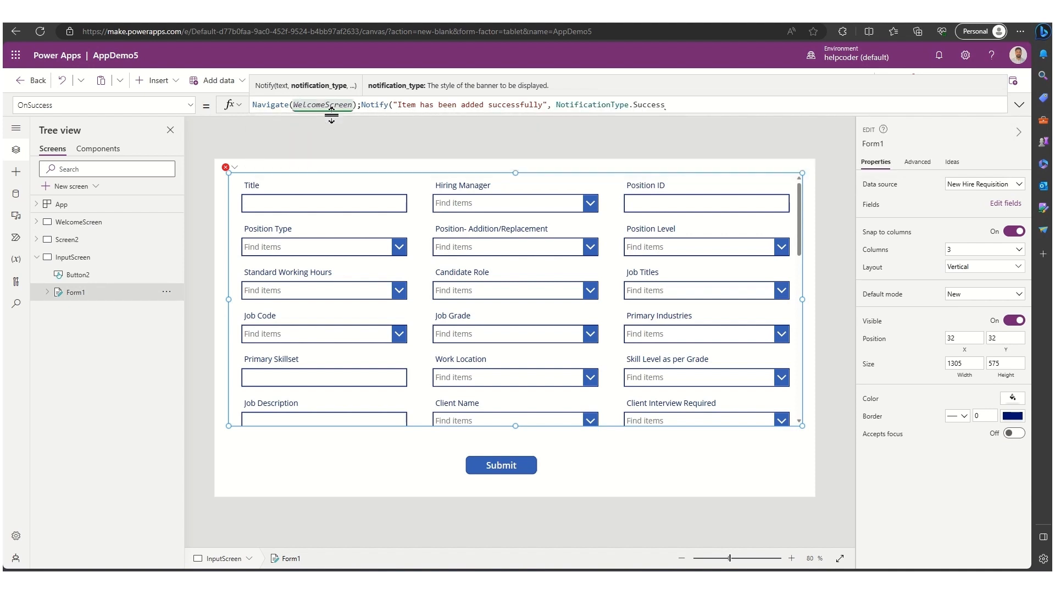
pyautogui.write(')')
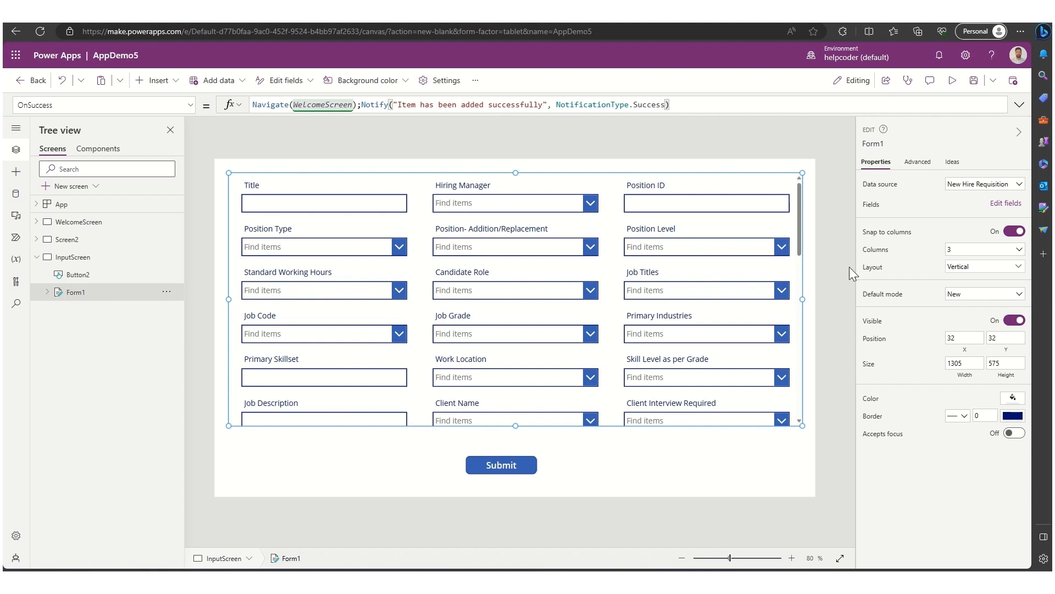
pyautogui.click(825, 235)
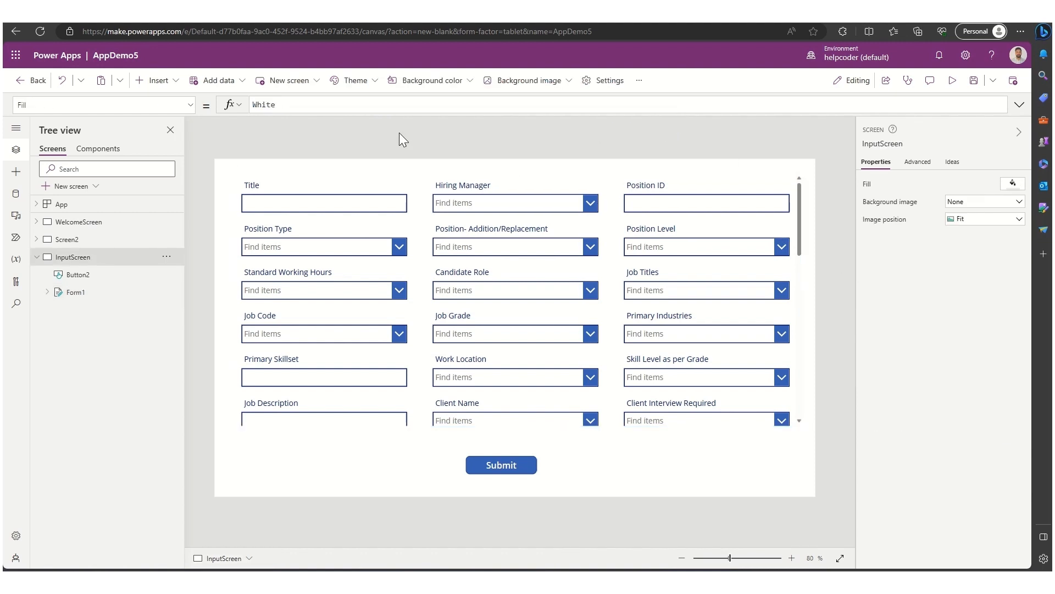
# - Inspect Form1's properties and its OnSuccess formula in the tree view
pyautogui.click(36, 258)
pyautogui.click(36, 257)
pyautogui.click(76, 292)
pyautogui.click(976, 296)
pyautogui.click(971, 307)
pyautogui.click(976, 297)
pyautogui.click(972, 322)
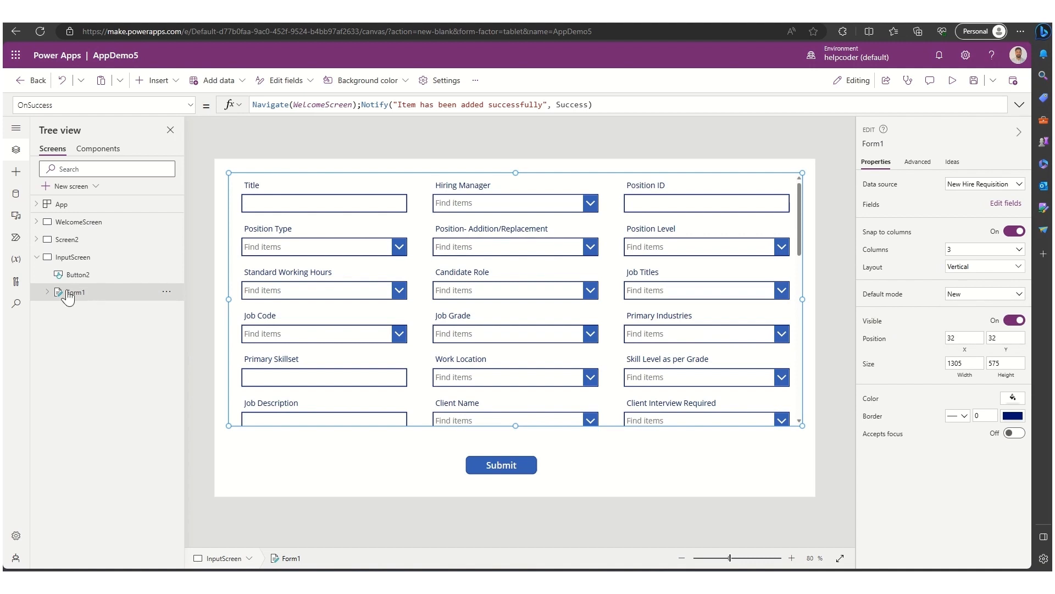
pyautogui.click(36, 257)
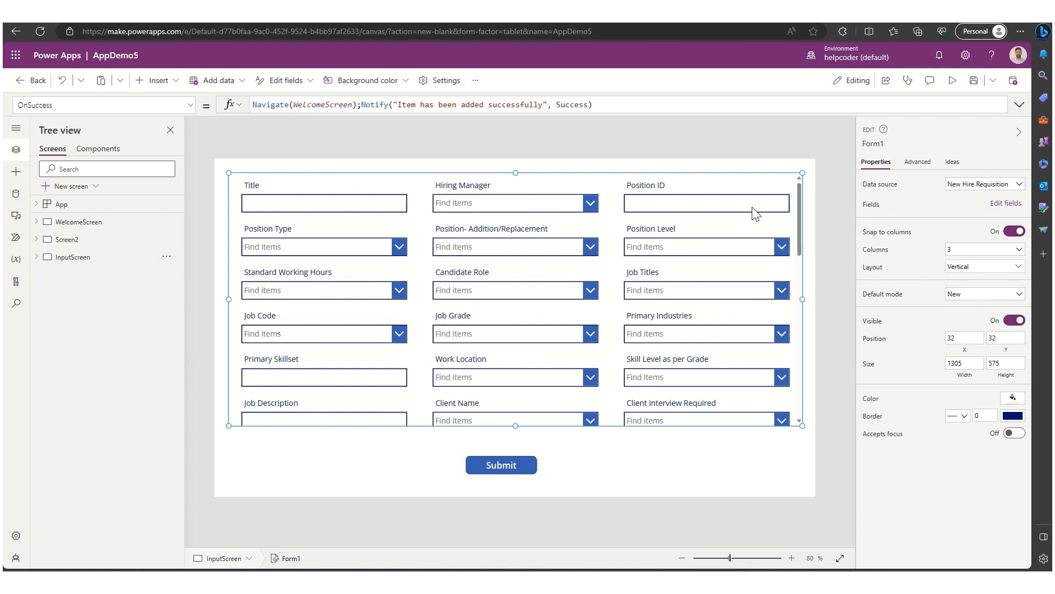
pyautogui.click(820, 150)
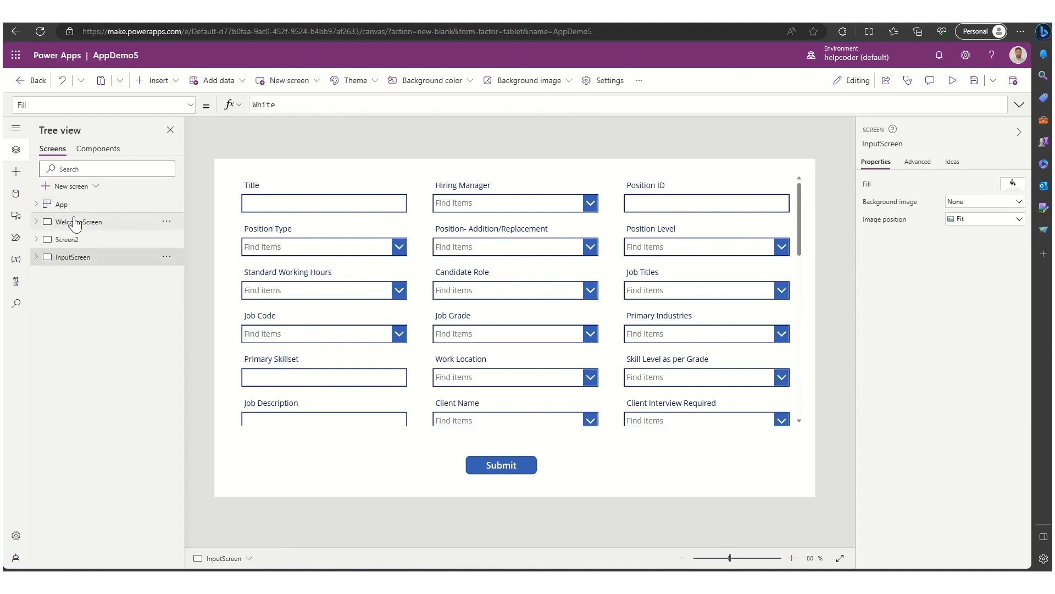
# - Set the welcome screen's Add new Item button OnSelect to Navigate(InputScreen);
pyautogui.click(75, 222)
pyautogui.click(953, 82)
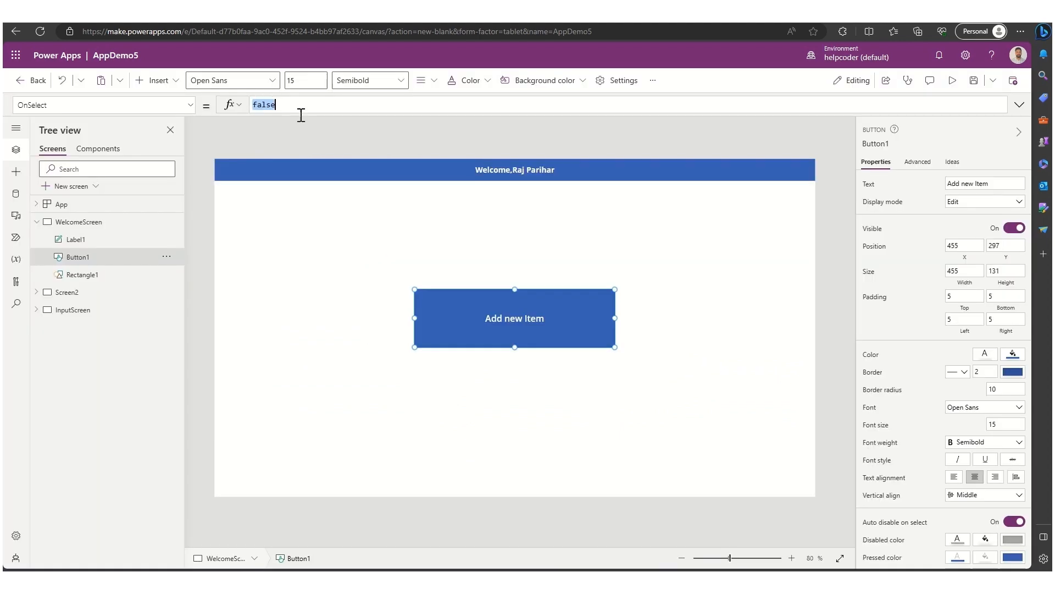
pyautogui.write('Navigate(in')
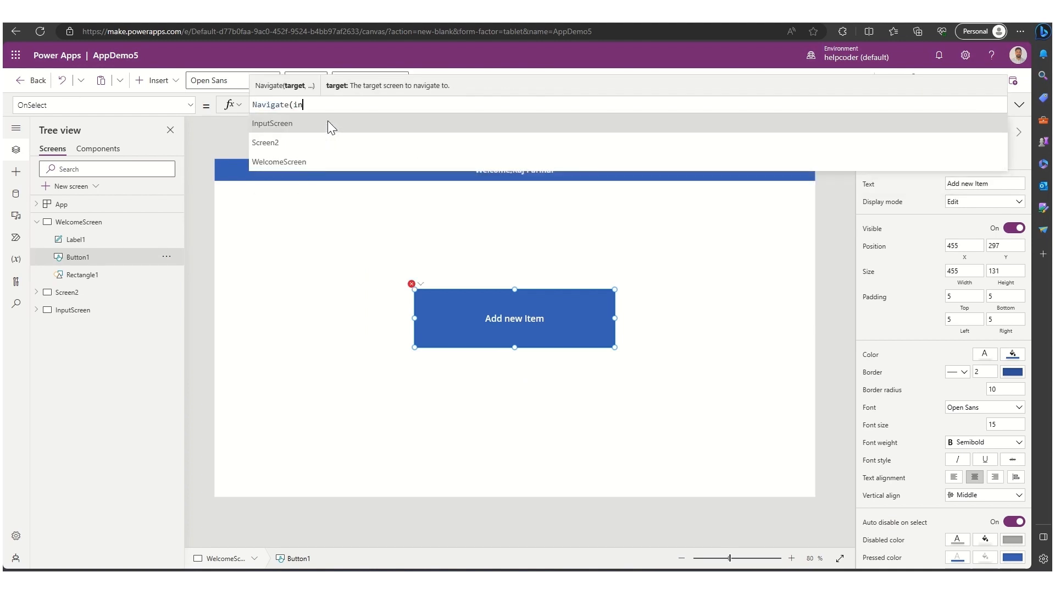
pyautogui.click(328, 123)
pyautogui.write(');')
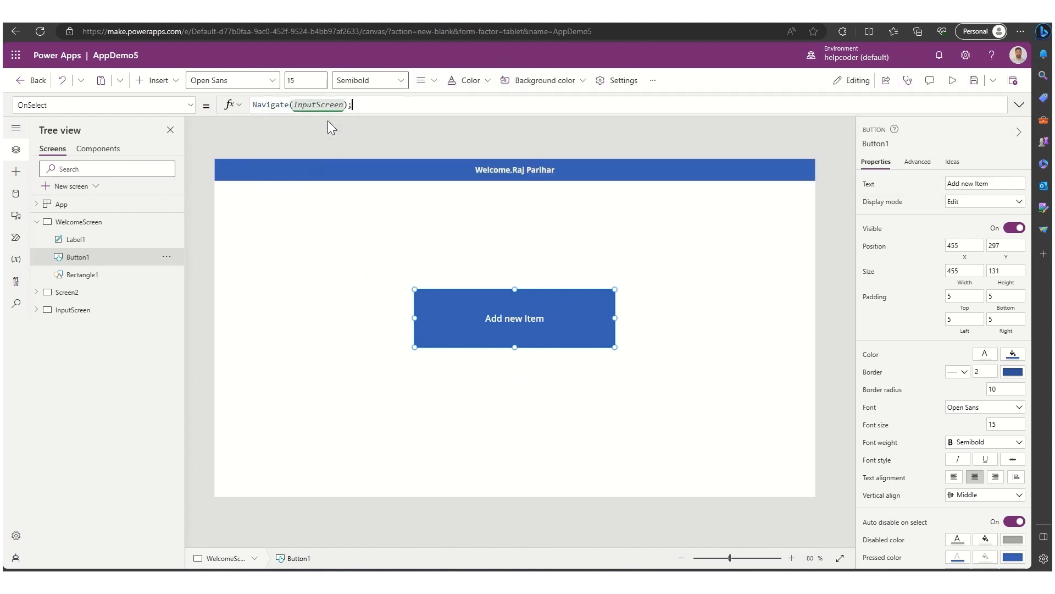
# - Preview the app, open the form via Add new Item, enter Title and Position ID test02, and choose a Hiring Manager
pyautogui.click(952, 80)
pyautogui.click(447, 310)
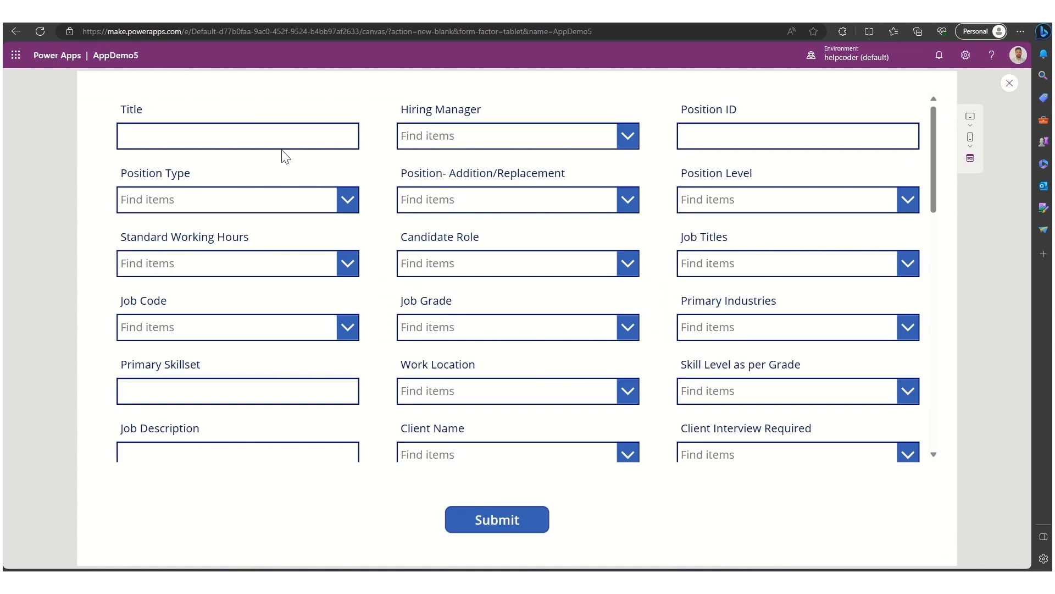
pyautogui.click(212, 135)
pyautogui.write('test02')
pyautogui.hotkey('ctrl', 'a')
pyautogui.hotkey('ctrl', 'c')
pyautogui.click(404, 138)
pyautogui.write('mik')
pyautogui.click(435, 169)
pyautogui.click(741, 132)
pyautogui.hotkey('ctrl', 'v')
# - Pick options for Position Type, Position- Addition/Replacement and Position Level
pyautogui.click(286, 200)
pyautogui.click(302, 228)
pyautogui.click(509, 201)
pyautogui.click(500, 241)
pyautogui.click(758, 198)
pyautogui.click(709, 330)
# - Pick options for Standard Working Hours, Candidate Role, Job Titles, Job Code, Job Grade and Primary Industries
pyautogui.click(231, 263)
pyautogui.click(220, 296)
pyautogui.click(506, 263)
pyautogui.click(467, 292)
pyautogui.click(751, 266)
pyautogui.click(736, 299)
pyautogui.click(294, 332)
pyautogui.click(248, 419)
pyautogui.click(516, 328)
pyautogui.click(533, 395)
pyautogui.click(781, 328)
pyautogui.click(760, 385)
# - Submit the test02 item, dismiss the success notification, and close the preview
pyautogui.scroll(-3, 633, 246)
pyautogui.scroll(-10, 632, 250)
pyautogui.scroll(20, 633, 246)
pyautogui.click(493, 526)
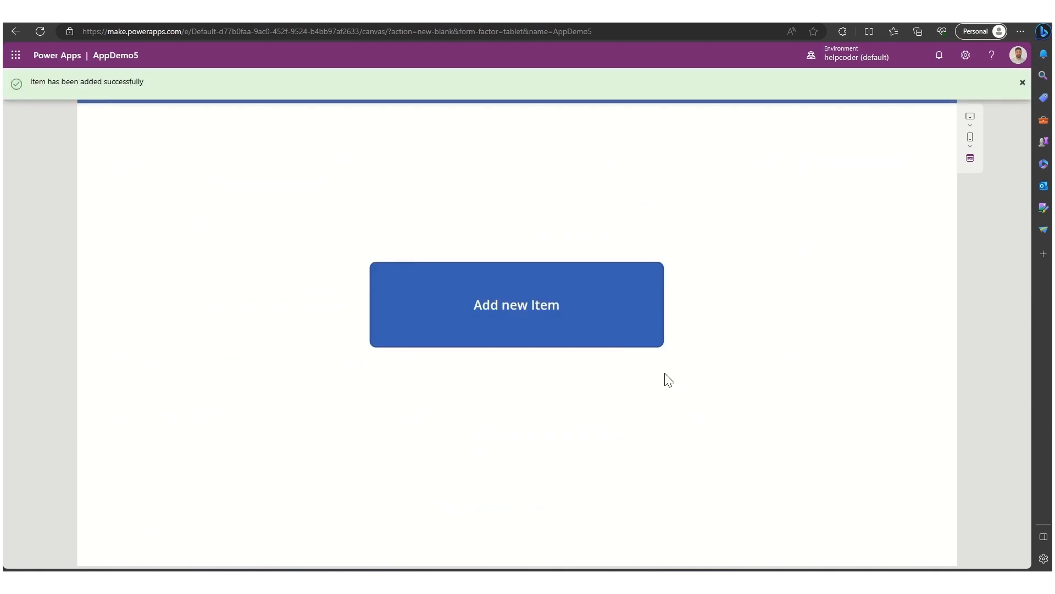
pyautogui.click(1020, 86)
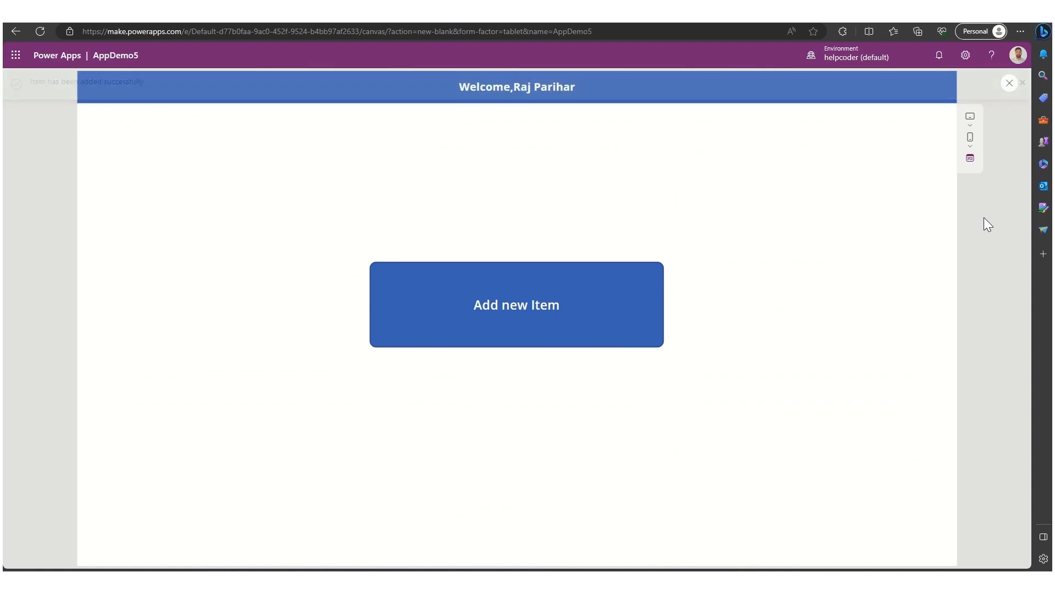
pyautogui.click(1010, 86)
# - Save the app to the cloud under the name AppDemo6
pyautogui.click(882, 88)
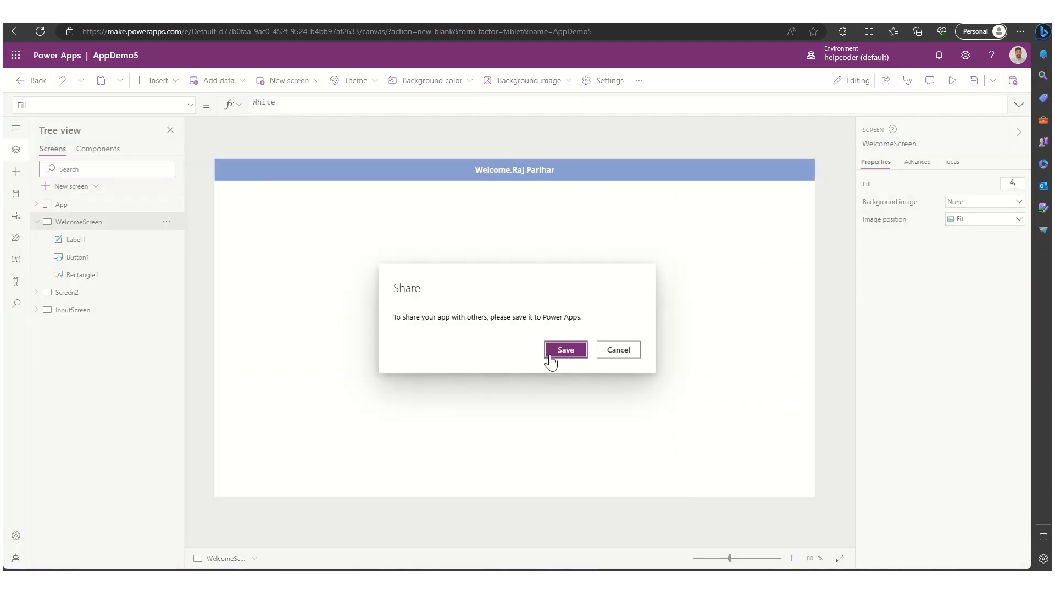
pyautogui.click(559, 349)
pyautogui.click(364, 112)
pyautogui.click(368, 111)
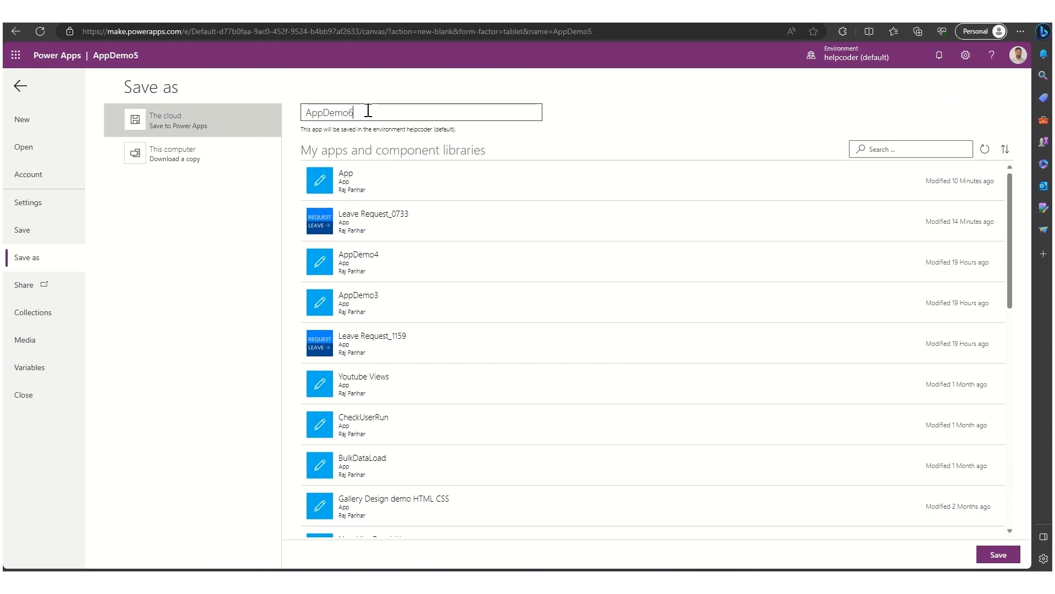
pyautogui.click(998, 555)
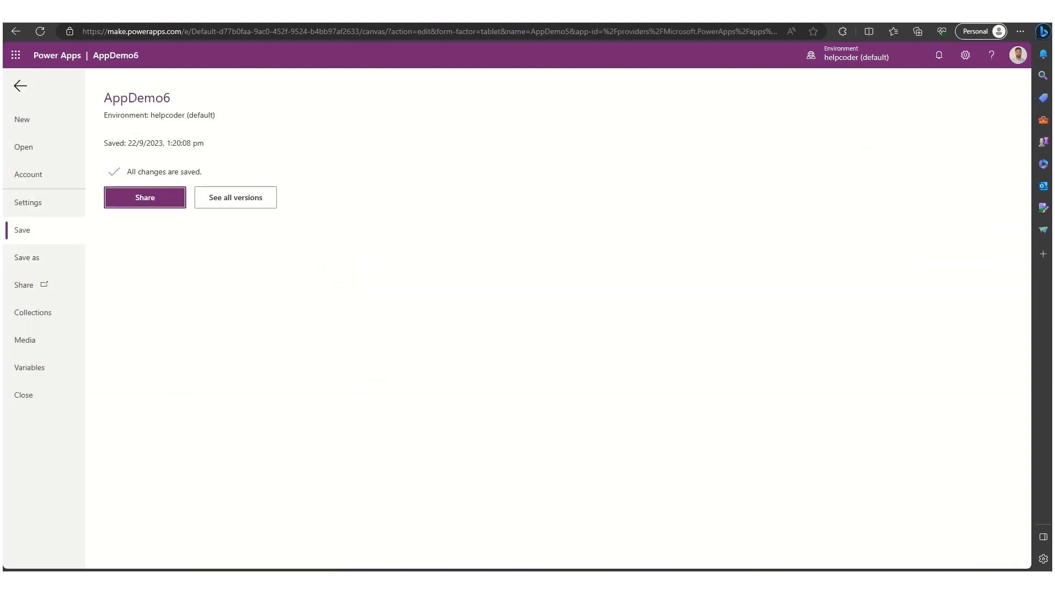
# - Share AppDemo6 with a colleague found by searching their name, leaving the editor to open sharing
pyautogui.click(143, 198)
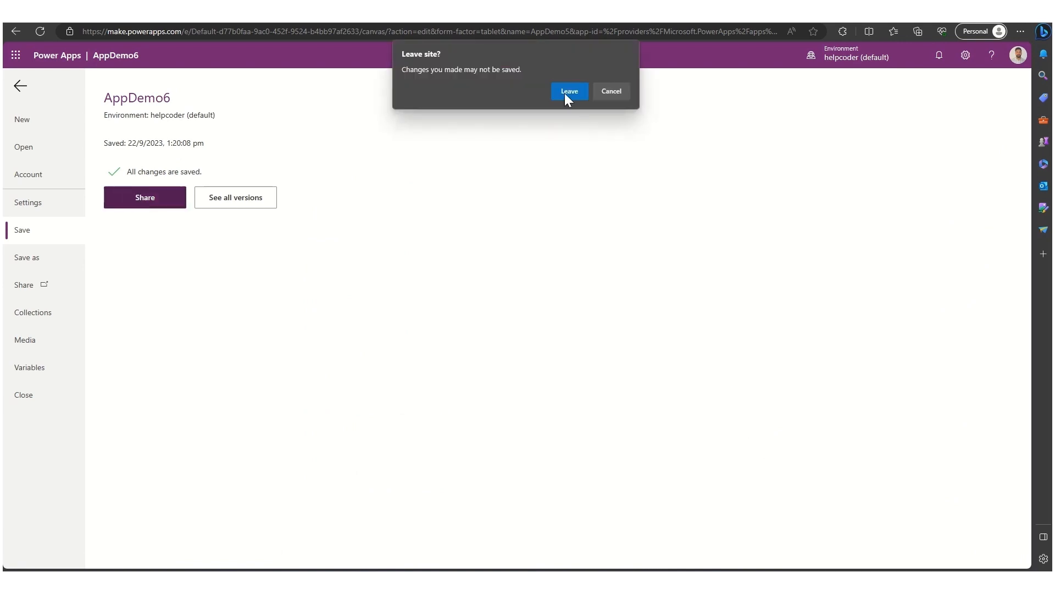
pyautogui.click(568, 91)
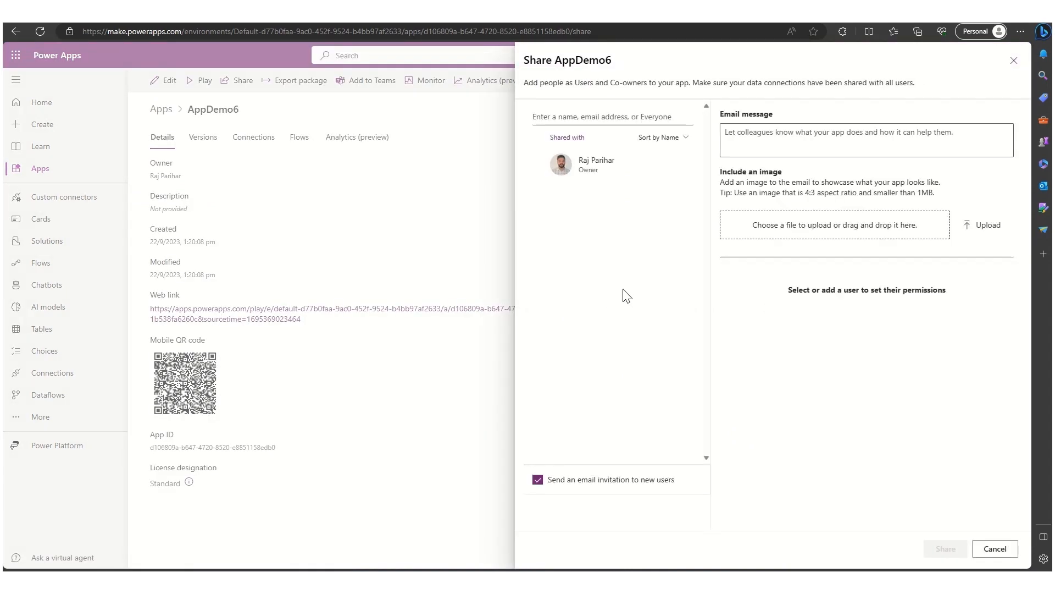
pyautogui.click(556, 117)
pyautogui.write('prince')
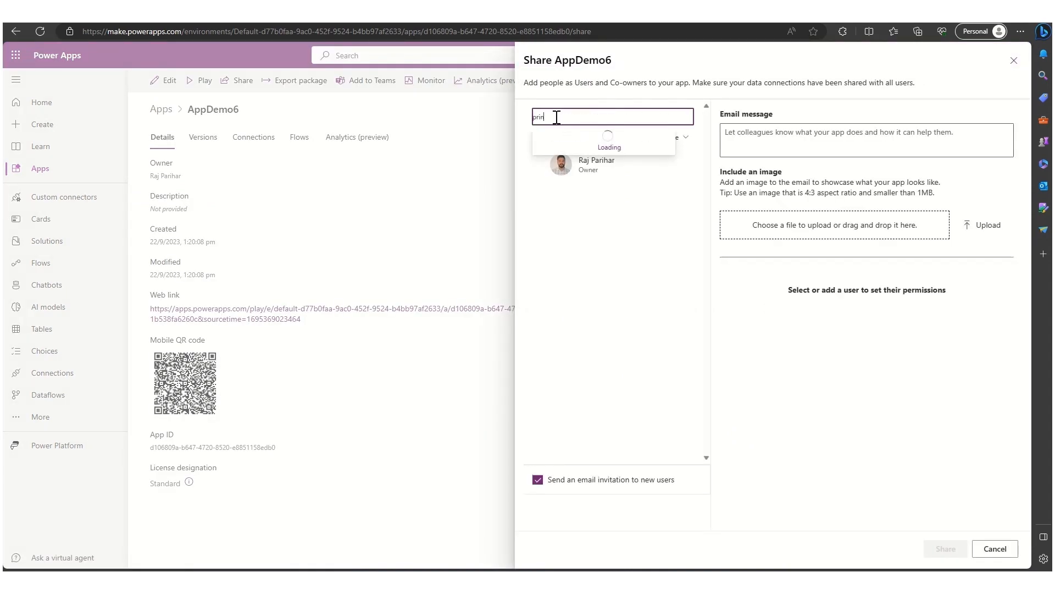
pyautogui.click(566, 135)
pyautogui.click(945, 549)
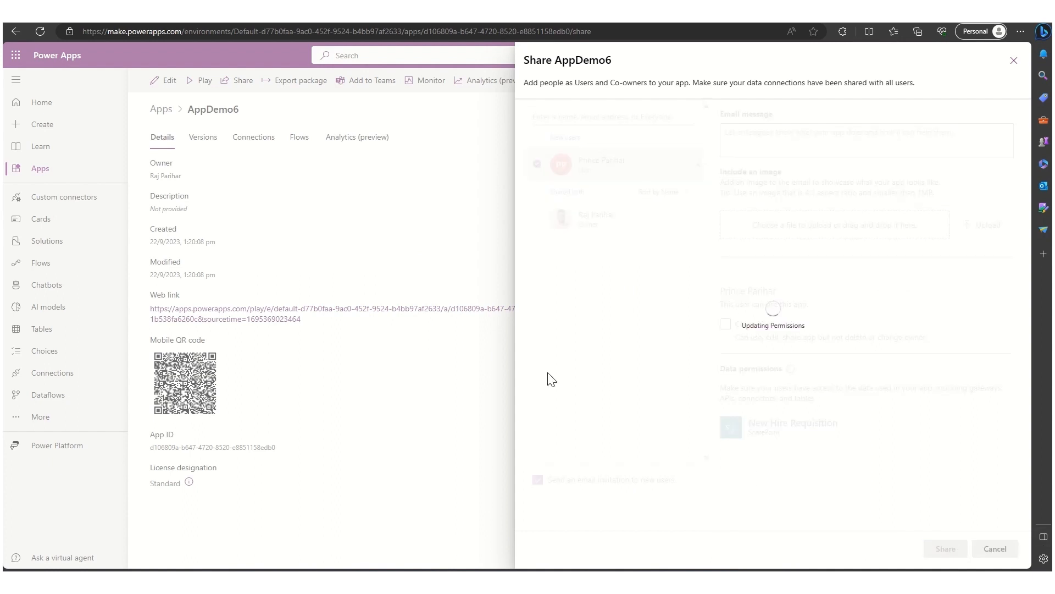